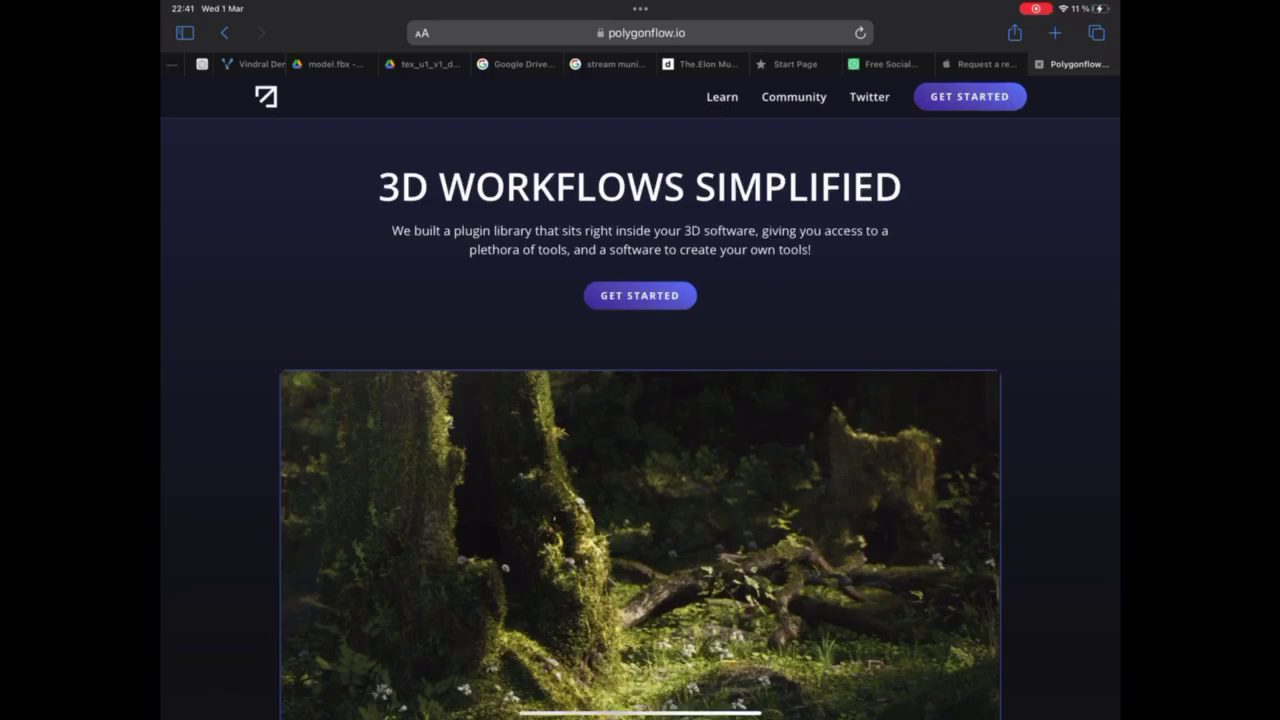
scroll(640, 400, "down", 15)
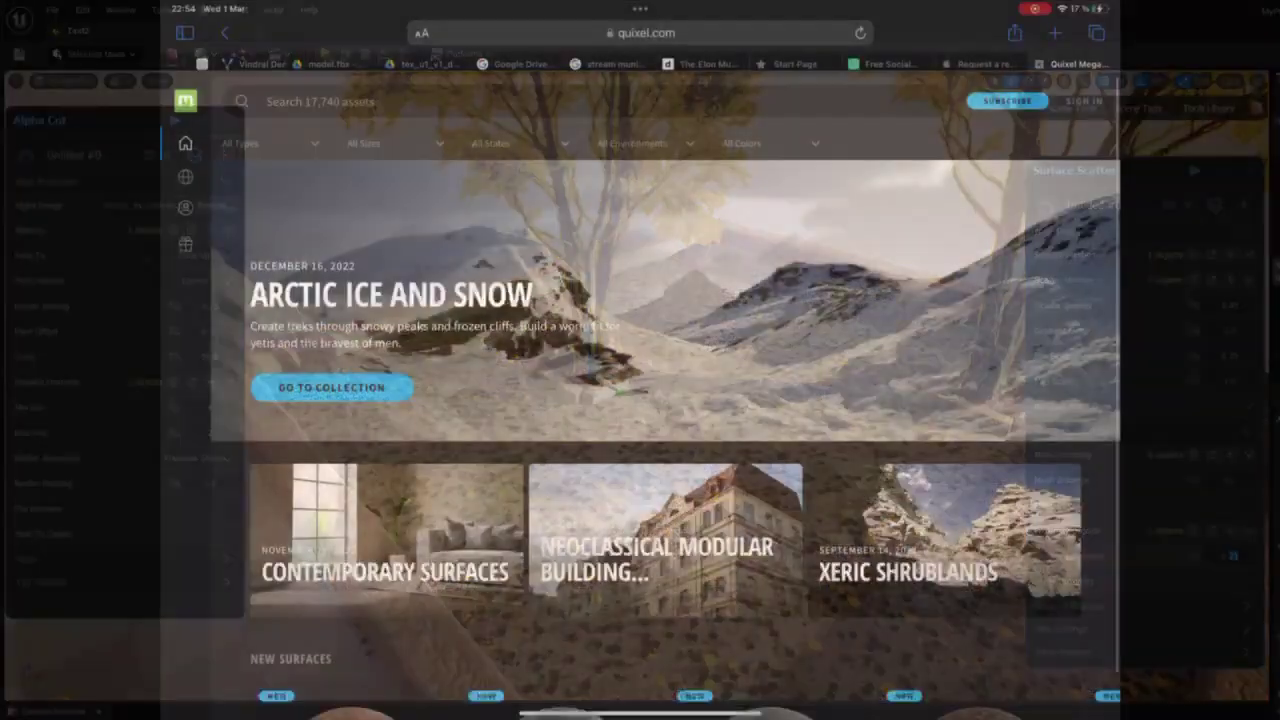
- Search the Megascans library for Leaves and narrow the results to plant atlases to find a leaf atlas
left_click(580, 101)
type("Leaves")
key("Return")
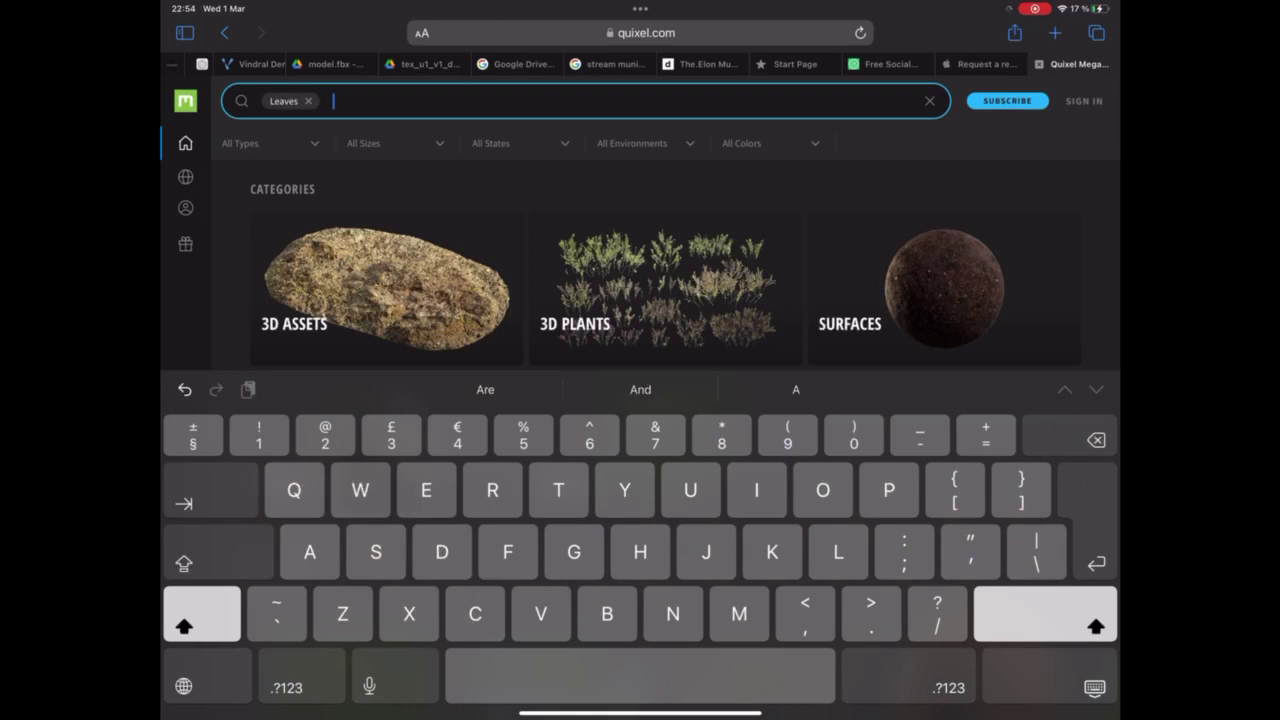
left_click(665, 448)
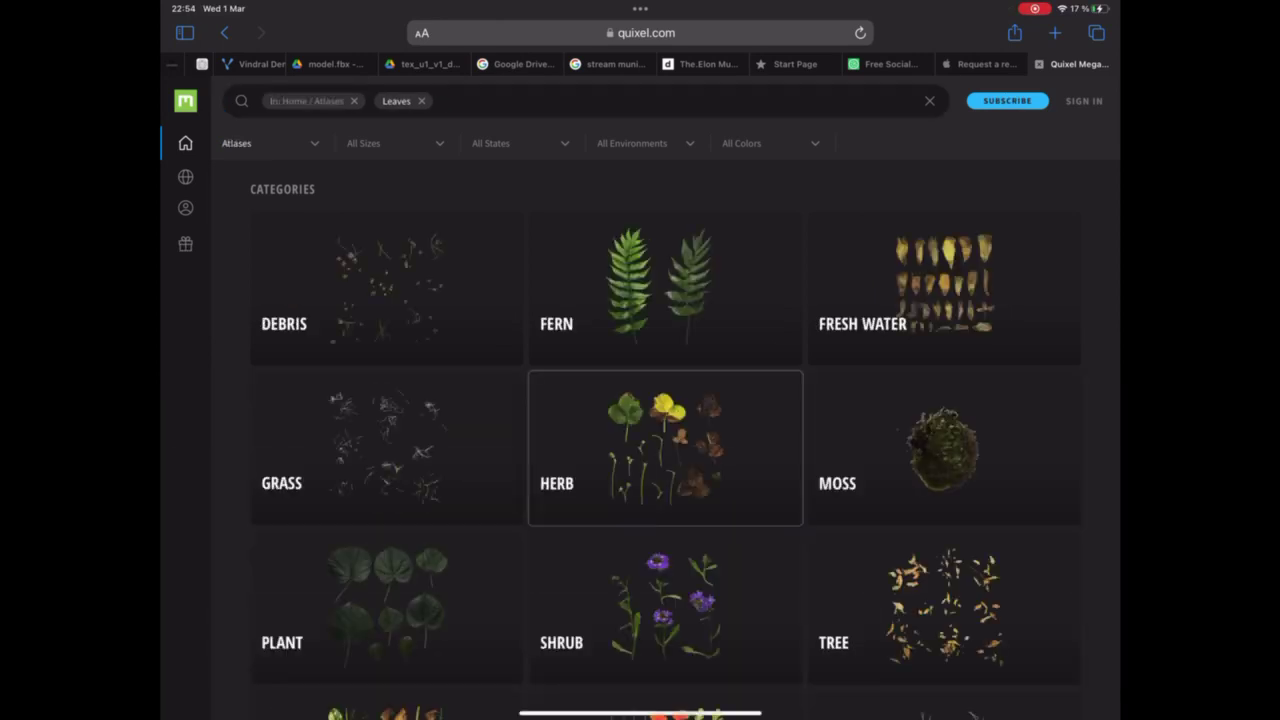
scroll(665, 440, "down", 3)
left_click(386, 448)
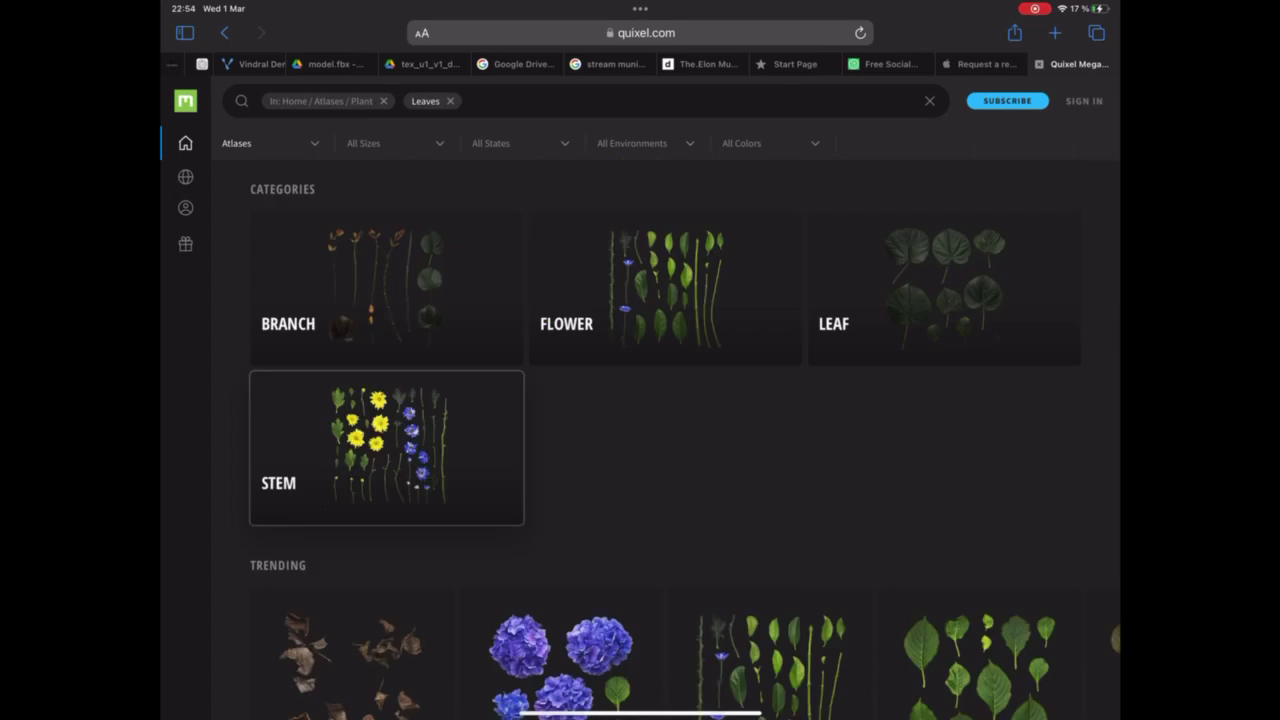
scroll(665, 440, "down", 7)
left_click(771, 290)
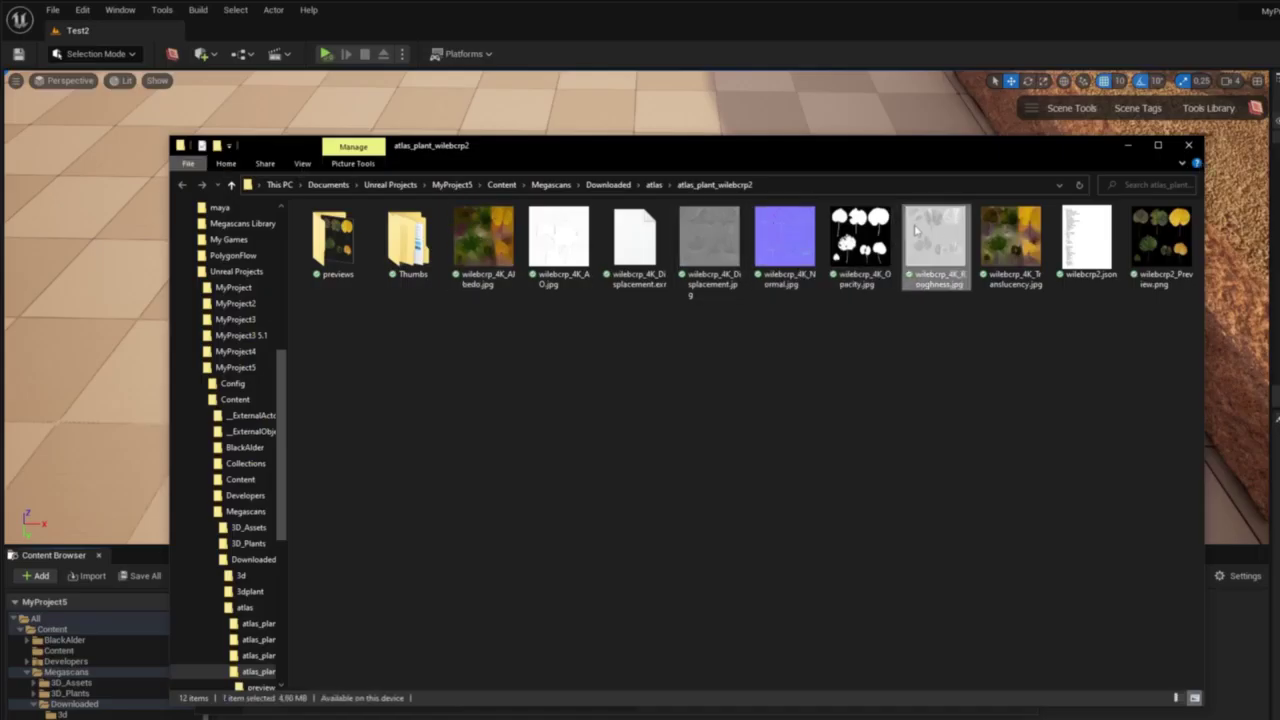
- Import the 4K roughness, opacity, normal and albedo maps of the leaf atlas into the atlas_plant_wilebcrp2 content folder
left_click(860, 240, "ctrl")
left_click(785, 240, "ctrl")
left_click(483, 240, "ctrl")
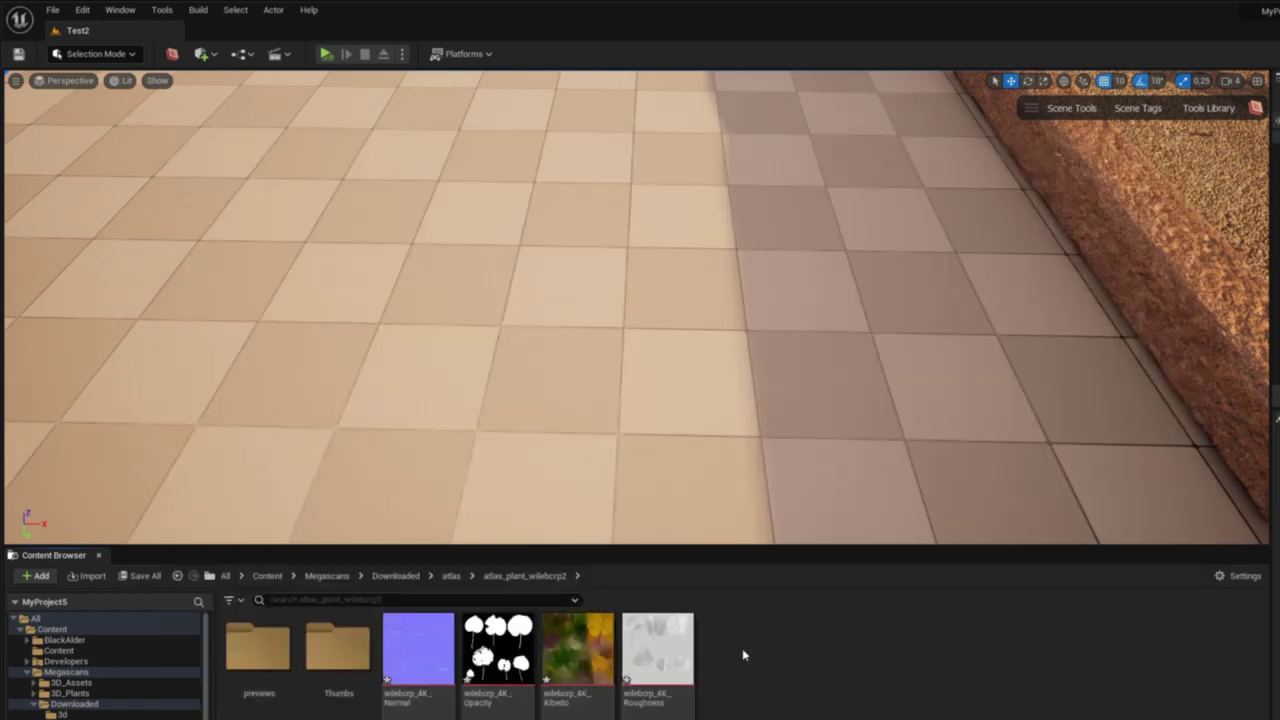
- Create a material named alpha in the atlas folder and open it for editing
right_click(742, 648)
left_click(829, 334)
type("alpha")
key("Return")
double_click(418, 648)
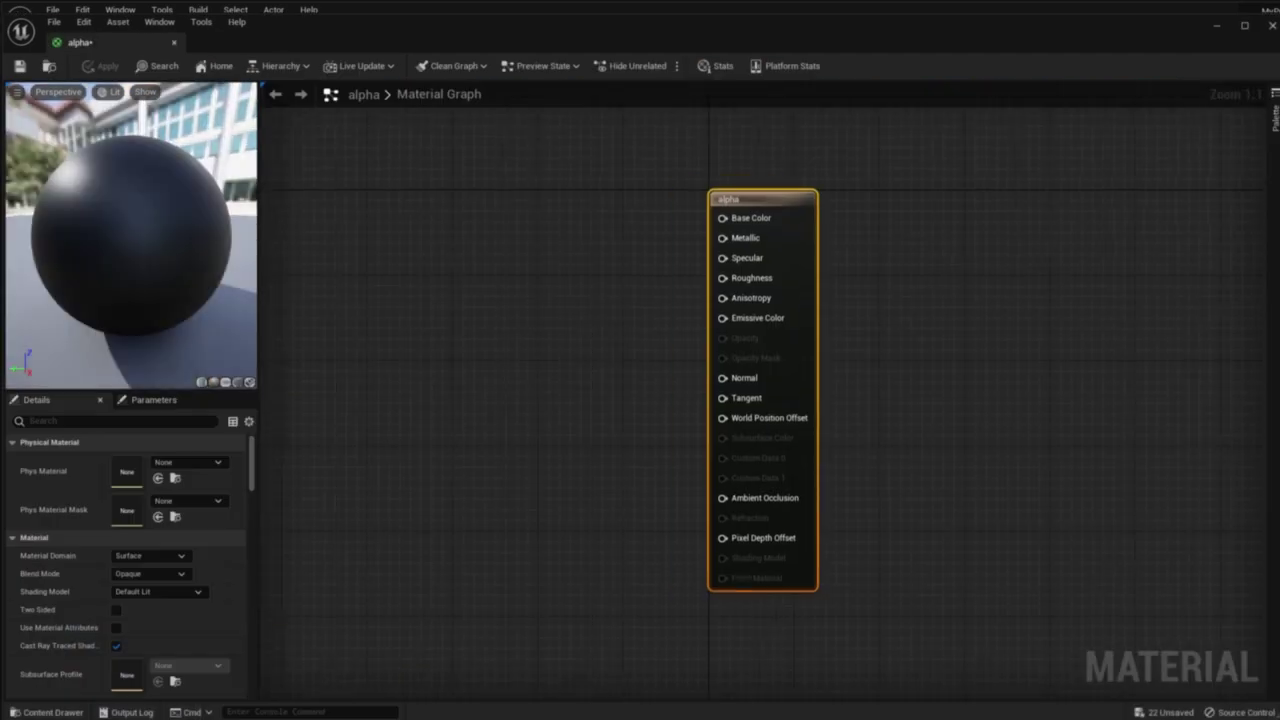
- Shrink the material editor window and add the four atlas textures to the graph as Texture Sample nodes
left_click_drag(1279, 719, 1009, 520)
left_click(745, 662)
left_click(508, 652, "shift")
left_click_drag(508, 652, 424, 309)
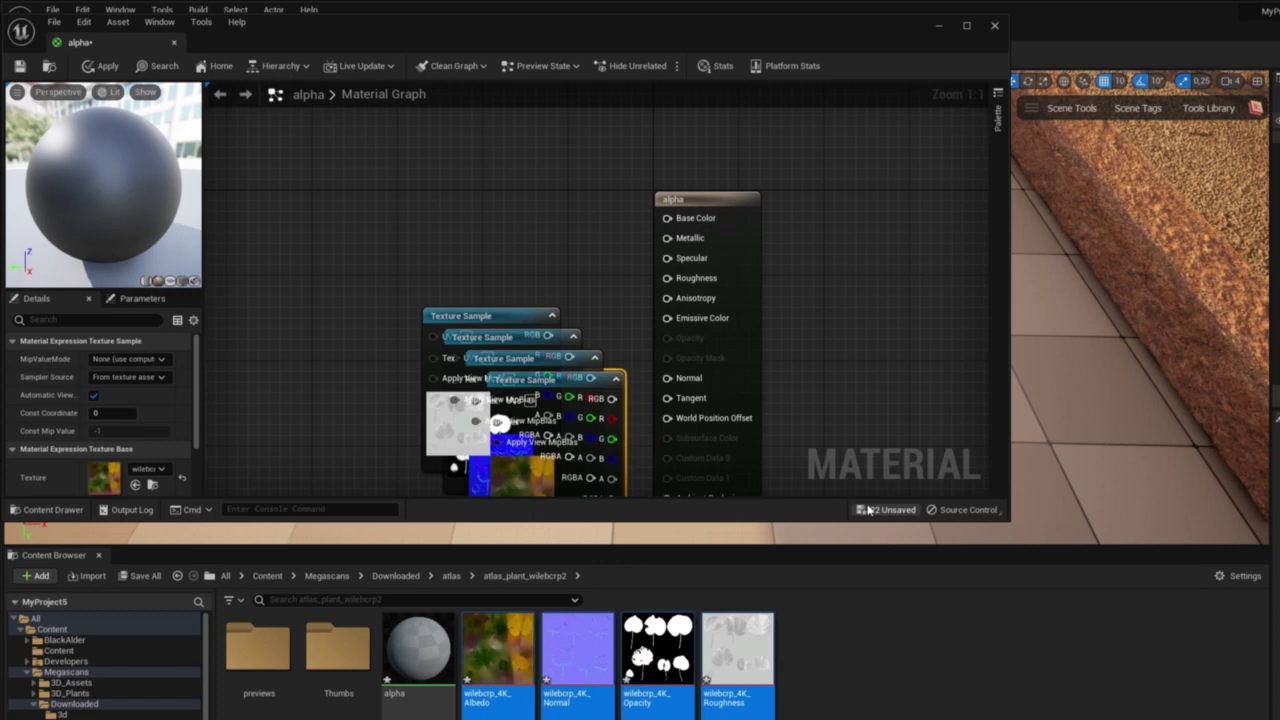
- Enlarge the material editor and spread the overlapping Texture Sample nodes apart in the graph
left_click_drag(1009, 520, 1257, 697)
left_click_drag(540, 318, 400, 522)
left_click_drag(562, 377, 433, 157)
left_click_drag(530, 340, 337, 330)
- Connect the albedo texture's RGB output to Base Color and set the material's Blend Mode to Masked
left_click_drag(530, 176, 716, 218)
left_click(740, 236)
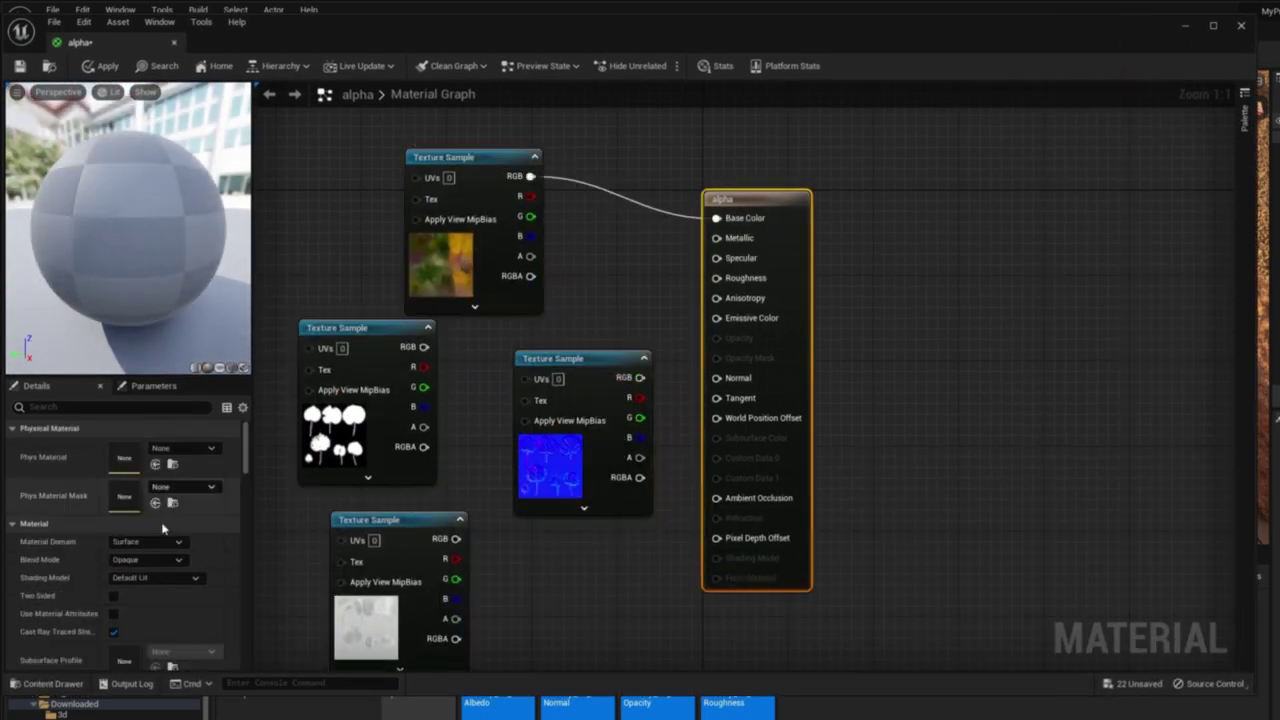
left_click(147, 559)
left_click(146, 591)
- Wire the normal map's RGB to Normal and the red channels of opacity and roughness to Opacity Mask and Roughness, then save and close the material
left_click_drag(639, 377, 716, 378)
left_click_drag(424, 367, 716, 358)
left_click_drag(446, 559, 716, 278)
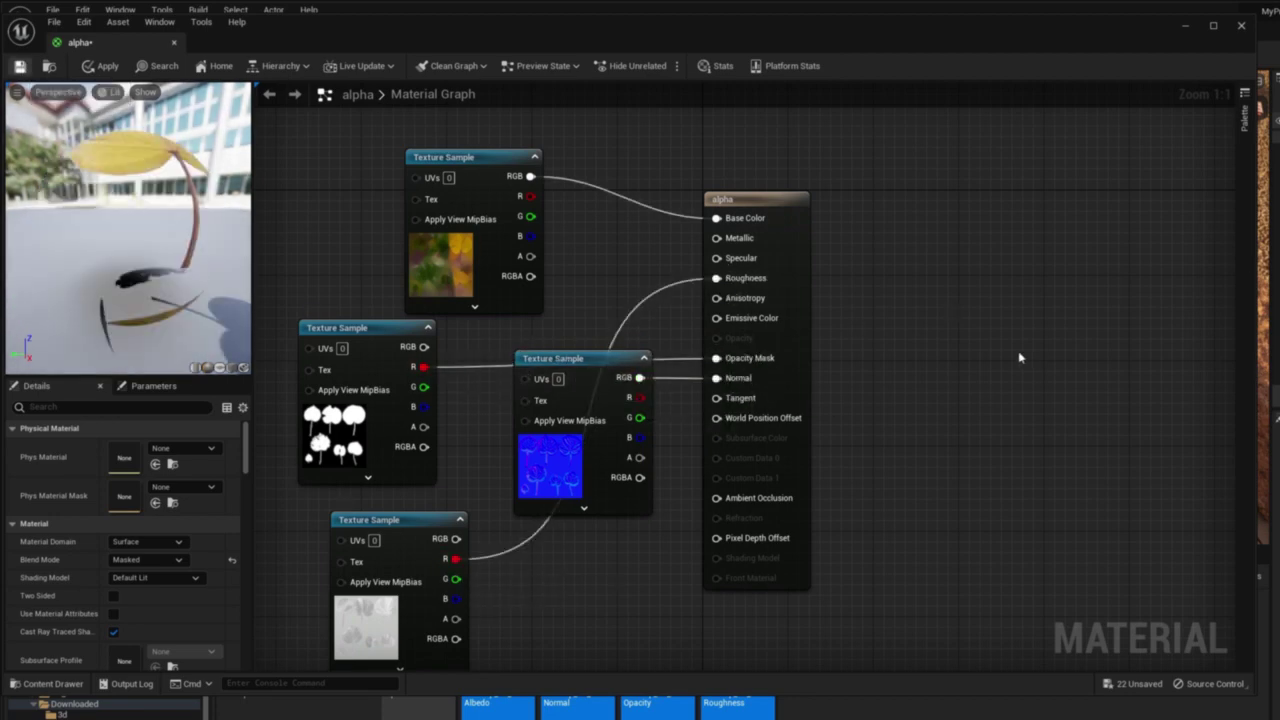
key("ctrl+s")
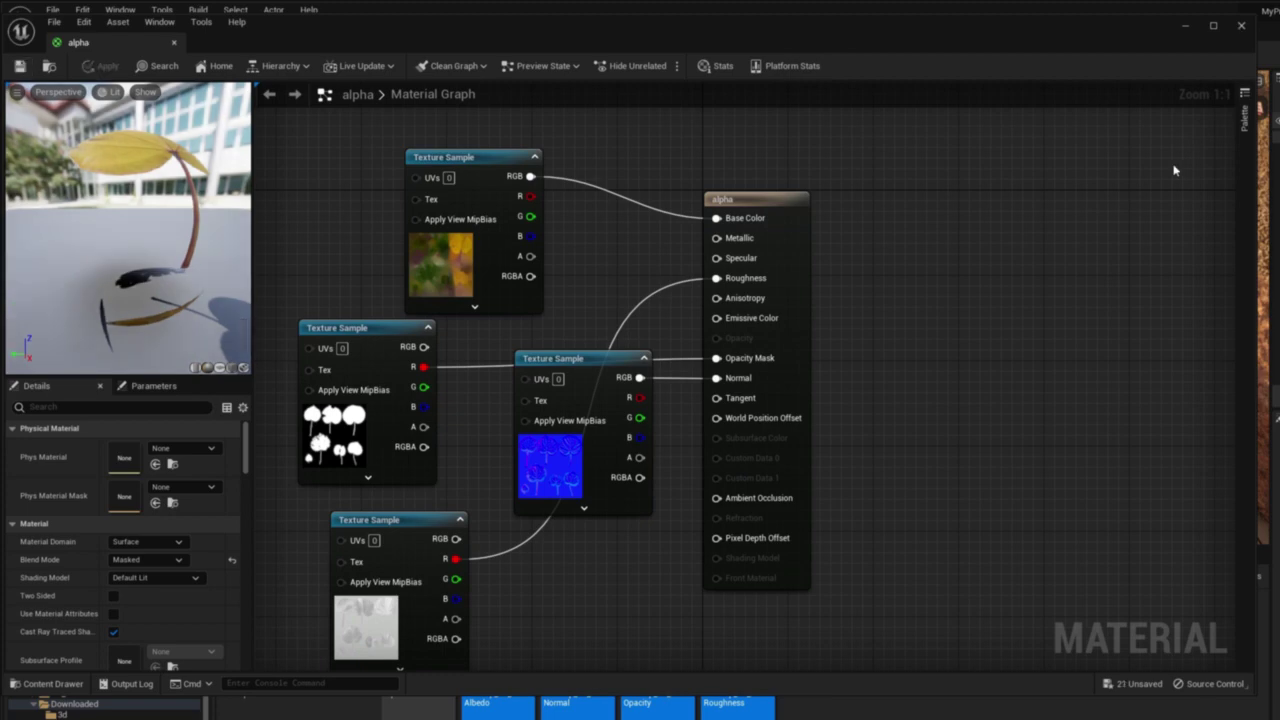
left_click(1241, 25)
- Launch the Alpha Cut tool, load wilebcrp_4K_Opacity.jpg from the atlas folder as its alpha image and turn off Pack To Center
left_click(1208, 107)
left_click(1100, 250)
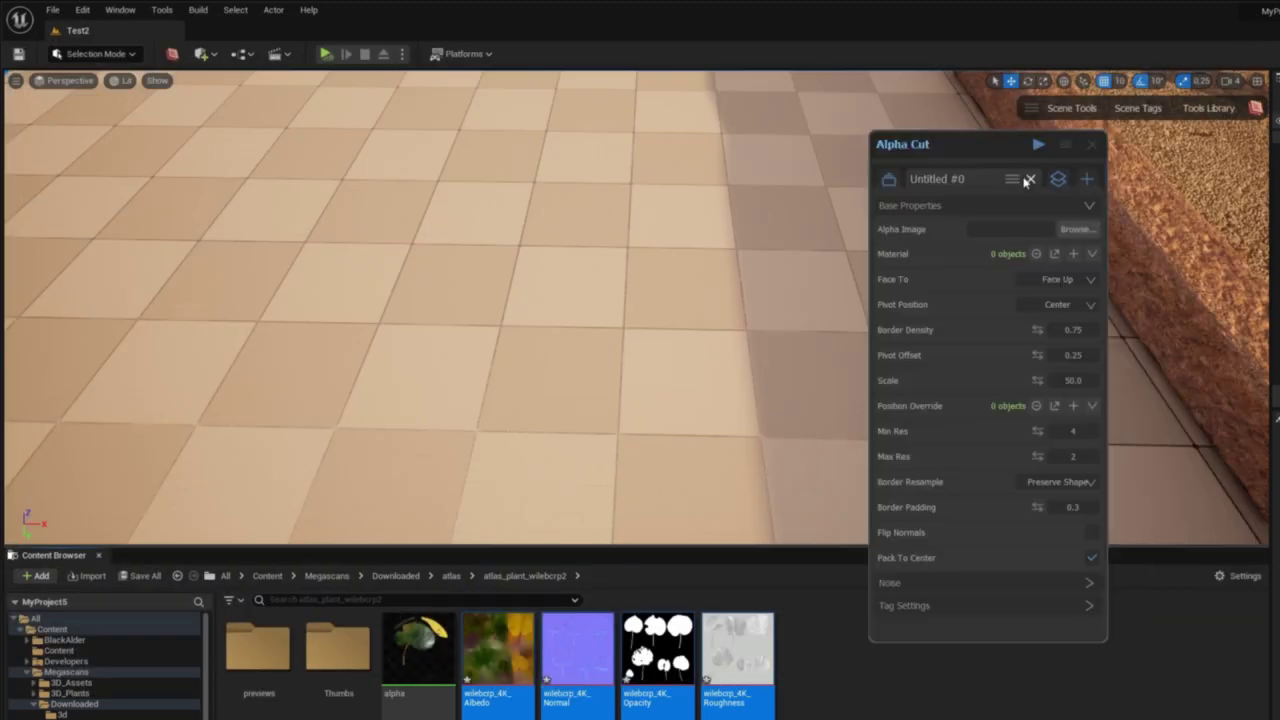
left_click(1215, 238)
double_click(1198, 247)
double_click(1196, 314)
double_click(1203, 262)
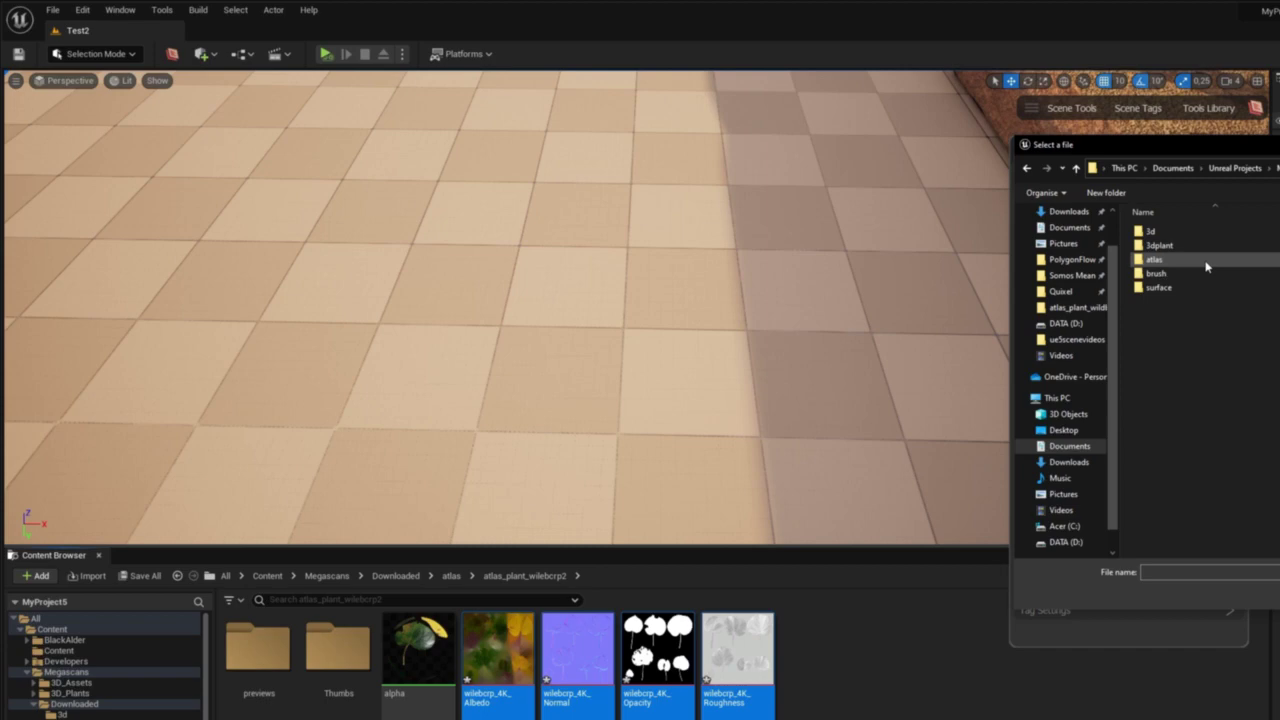
double_click(1206, 263)
double_click(1243, 276)
left_click_drag(1279, 145, 1040, 147)
left_click(1056, 245)
left_click(1145, 594)
left_click(1140, 591)
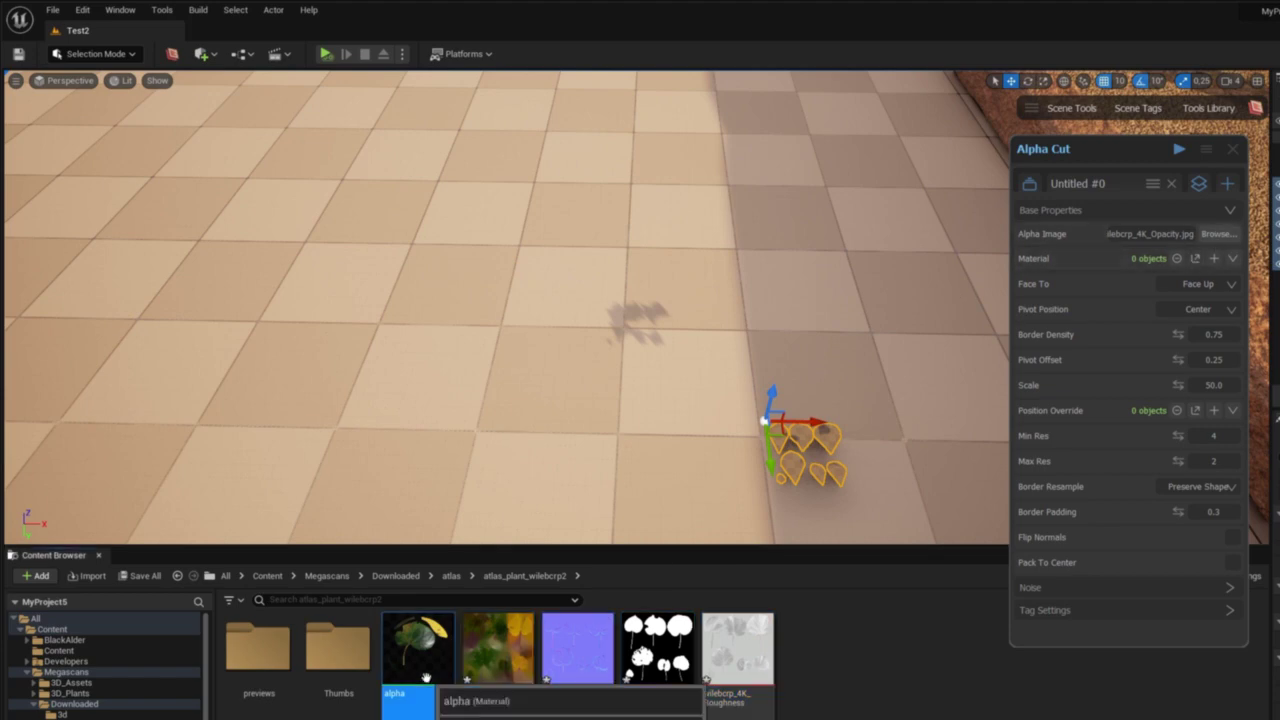
- Assign the alpha material to the leaf meshes generated by Alpha Cut
left_click(1213, 259)
left_click(857, 381)
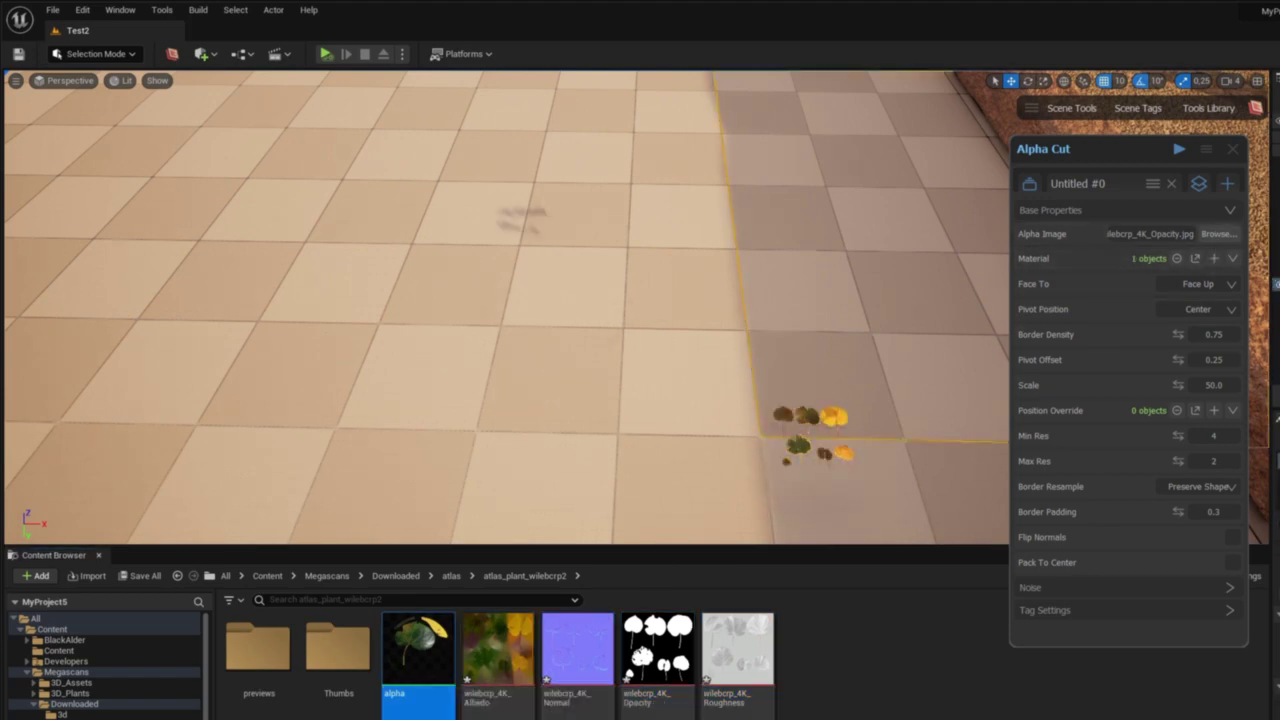
right_click_drag(857, 381, 874, 409)
- Move the Alpha Cut panel out of the way and collapse the Content Browser to enlarge the viewport
left_click_drag(1080, 152, 77, 120)
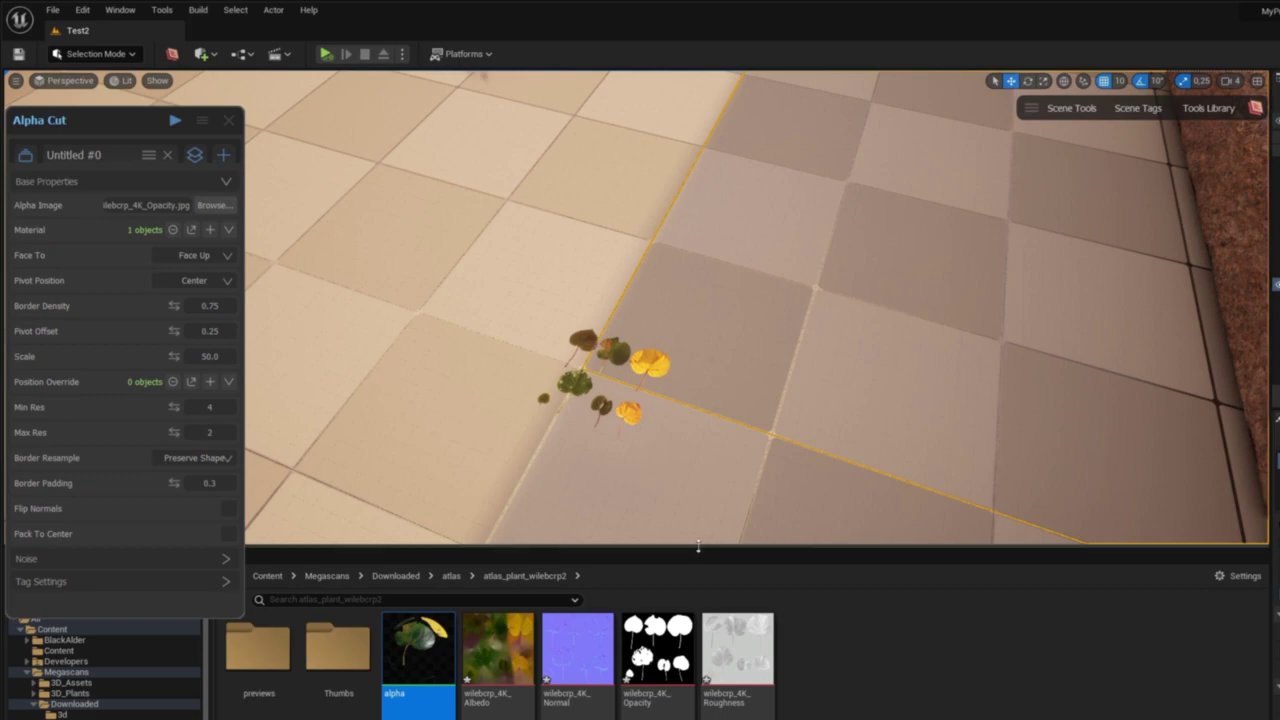
left_click_drag(698, 546, 681, 709)
mouse_move(637, 503)
right_mouse_down()
mouse_move(665, 410)
mouse_move(694, 162)
mouse_move(634, 500)
right_mouse_up()
- Find the Surface Scatter tool by searching the tools library for "scat", launch it and add the garden bed's ground as the surface mesh
left_click(1195, 107)
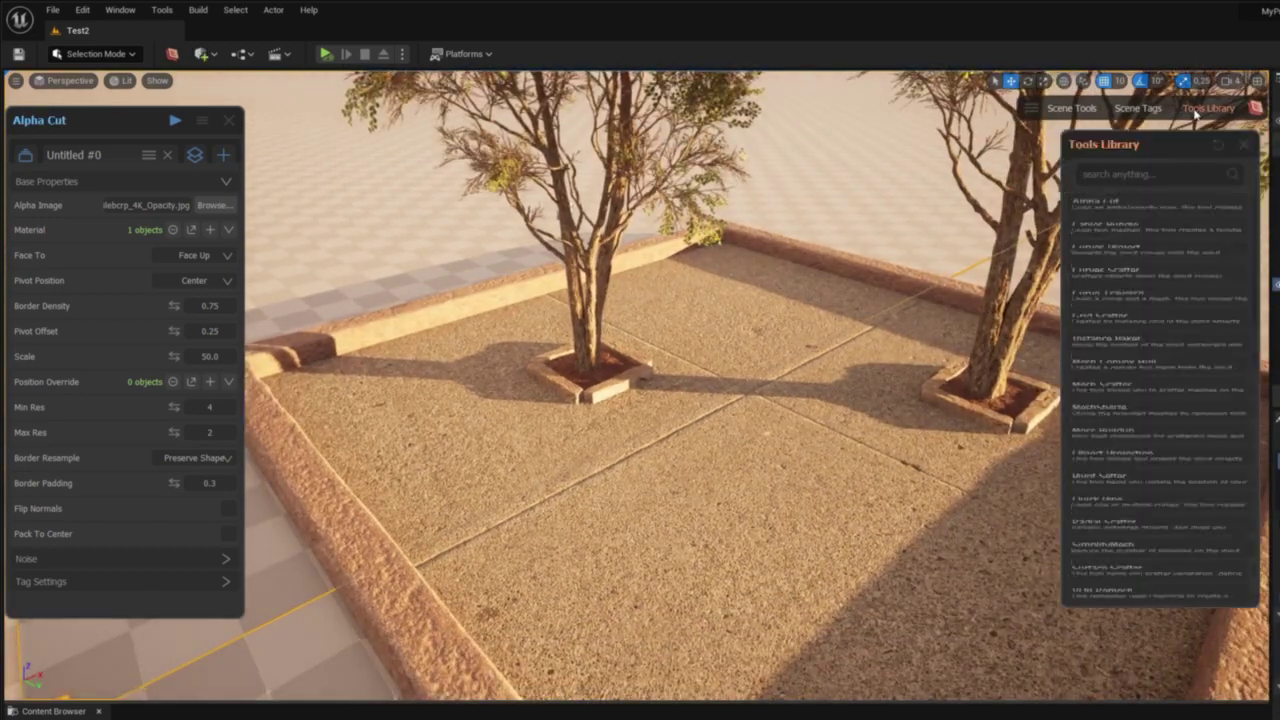
left_click(1120, 174)
type("scat")
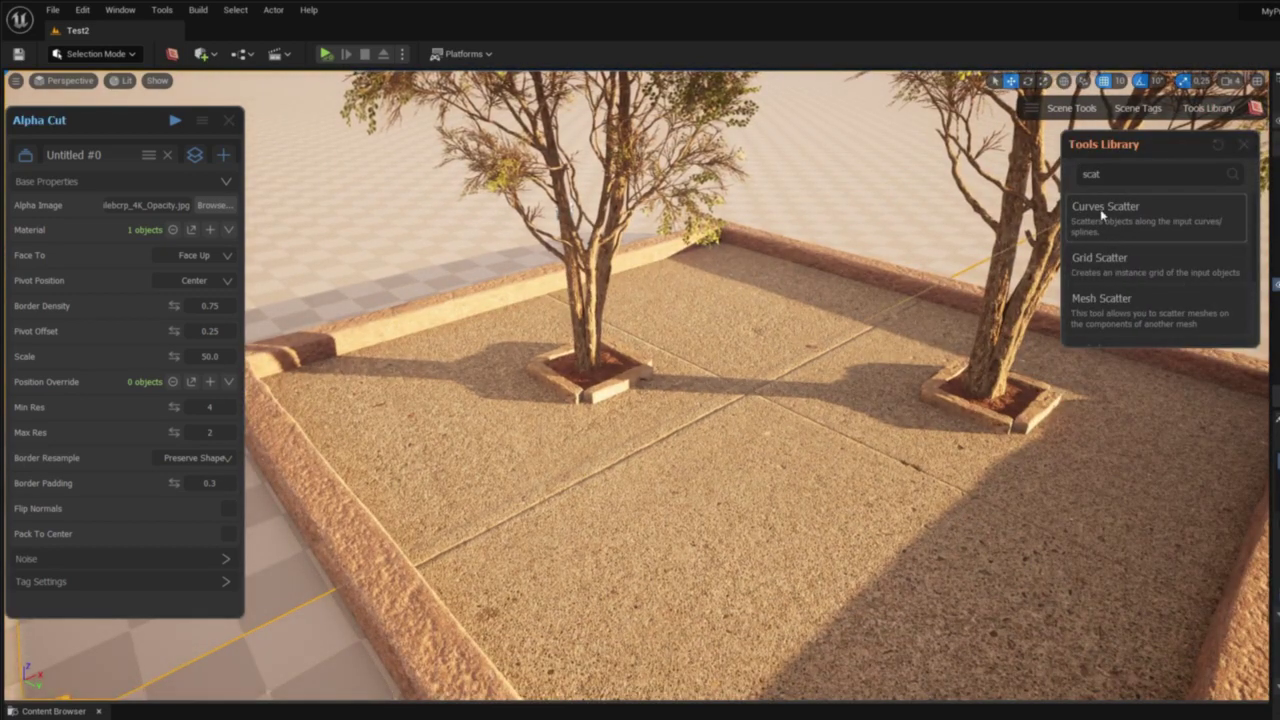
scroll(1112, 265, "down", 2)
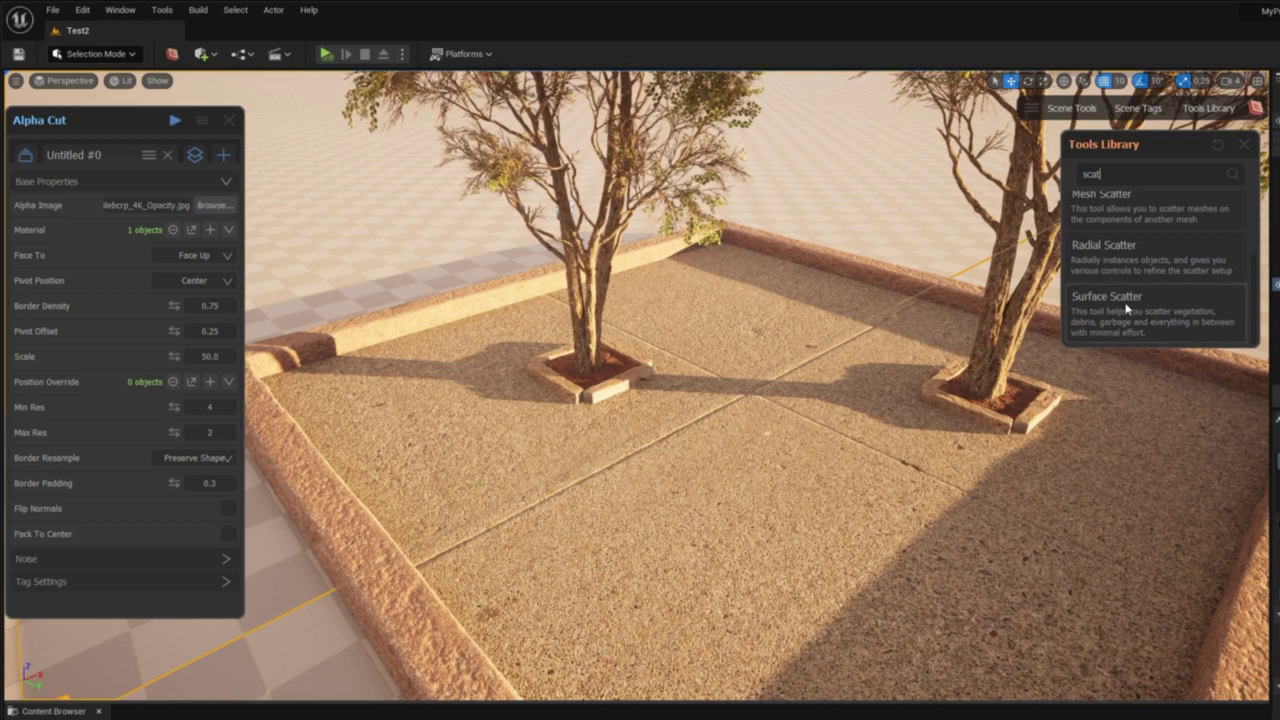
left_click(1155, 305)
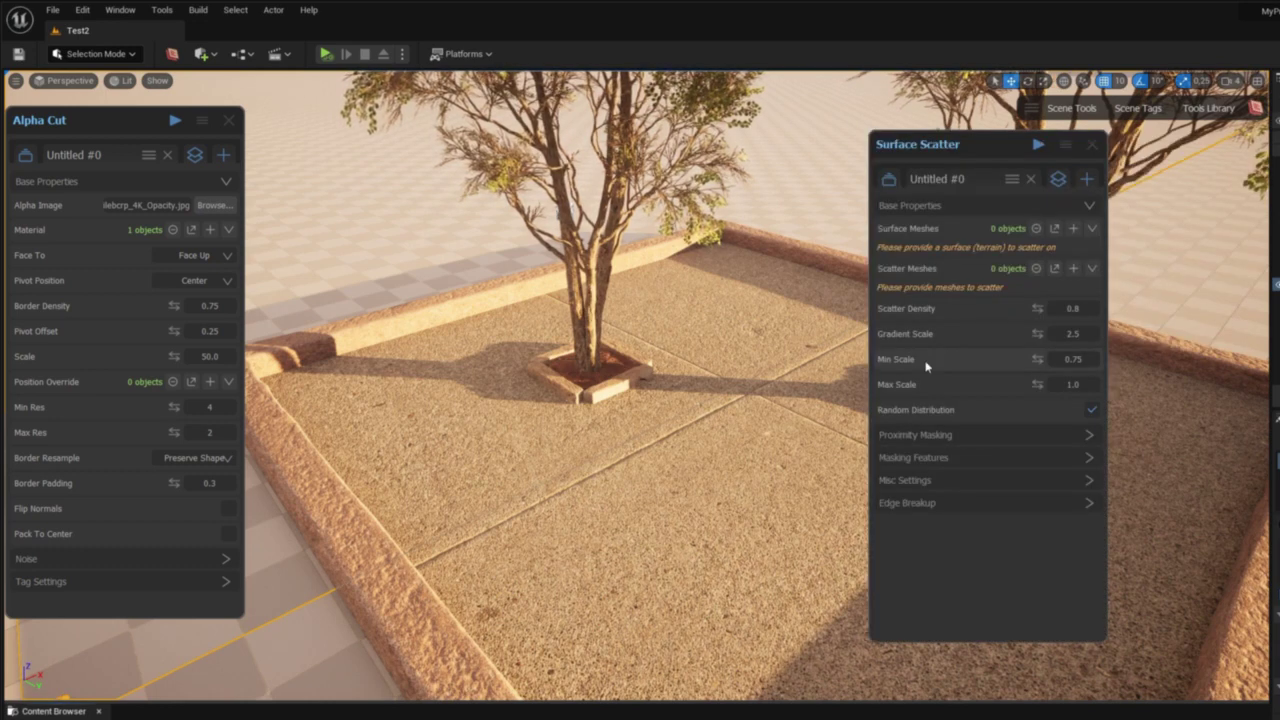
left_click(1072, 230)
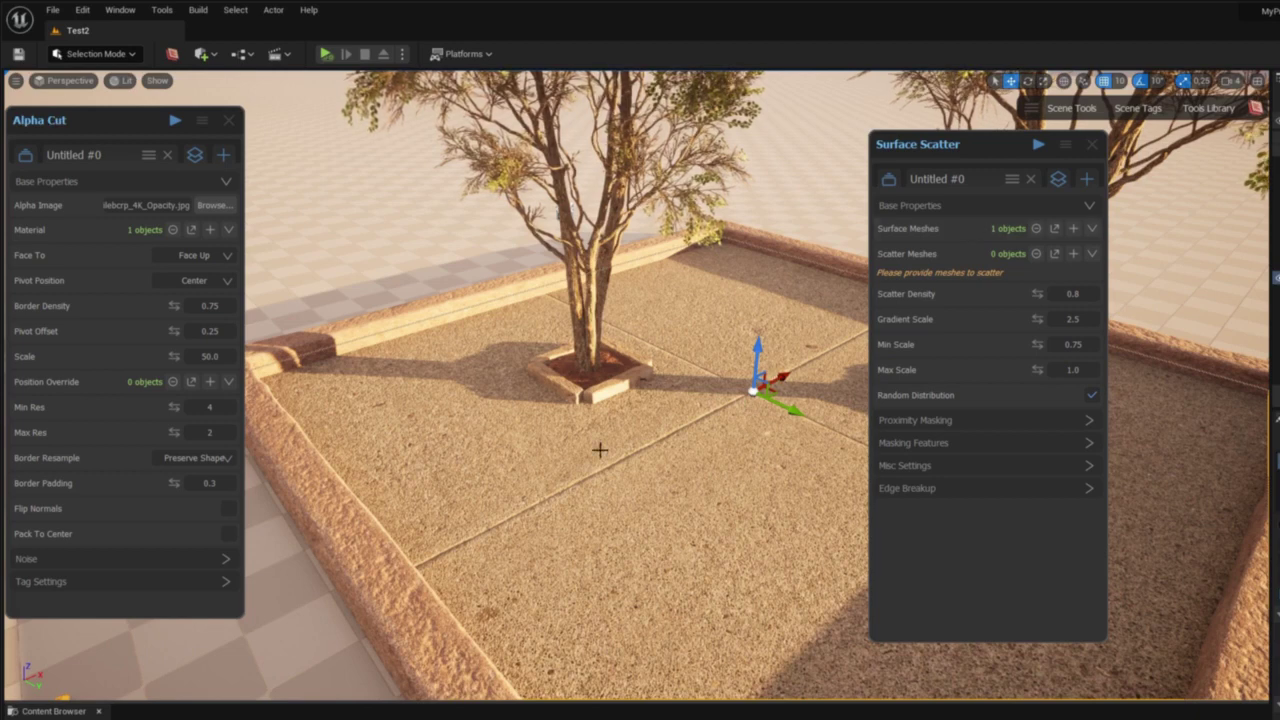
- Select the Alpha Cut result, add its leaves as the scatter meshes and set Scatter Density to 0.85
left_click(147, 156)
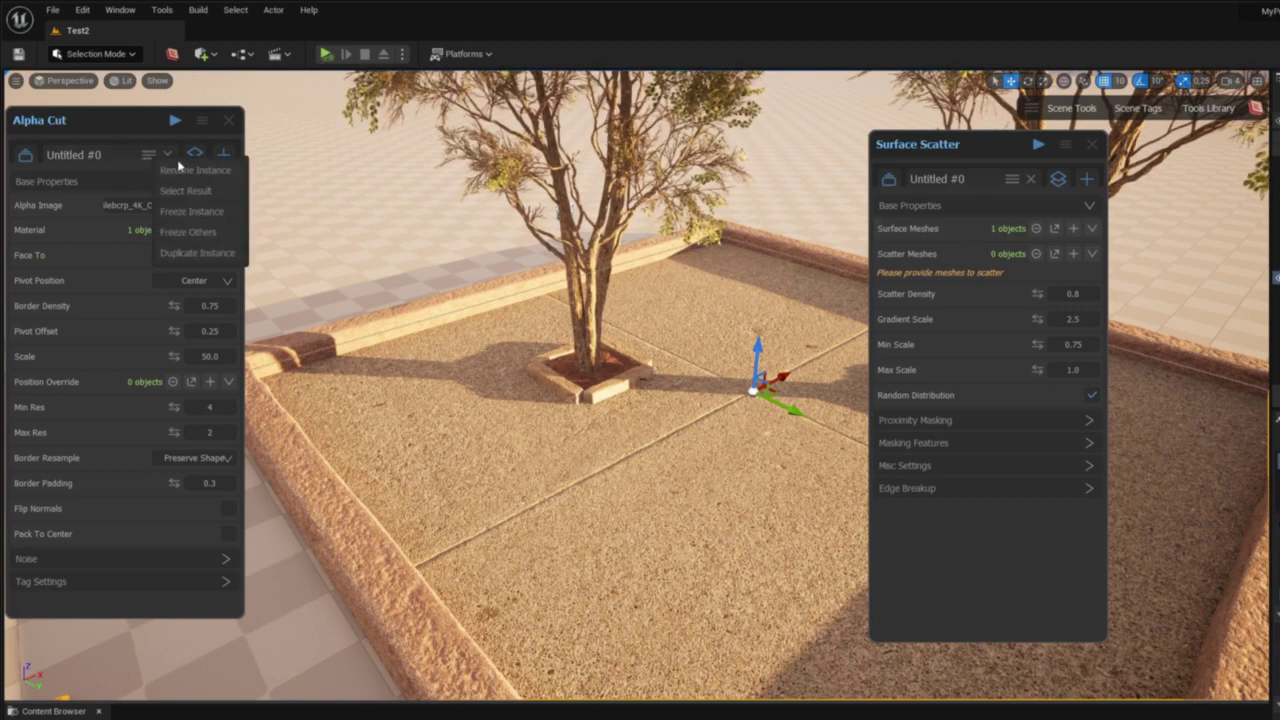
left_click(200, 191)
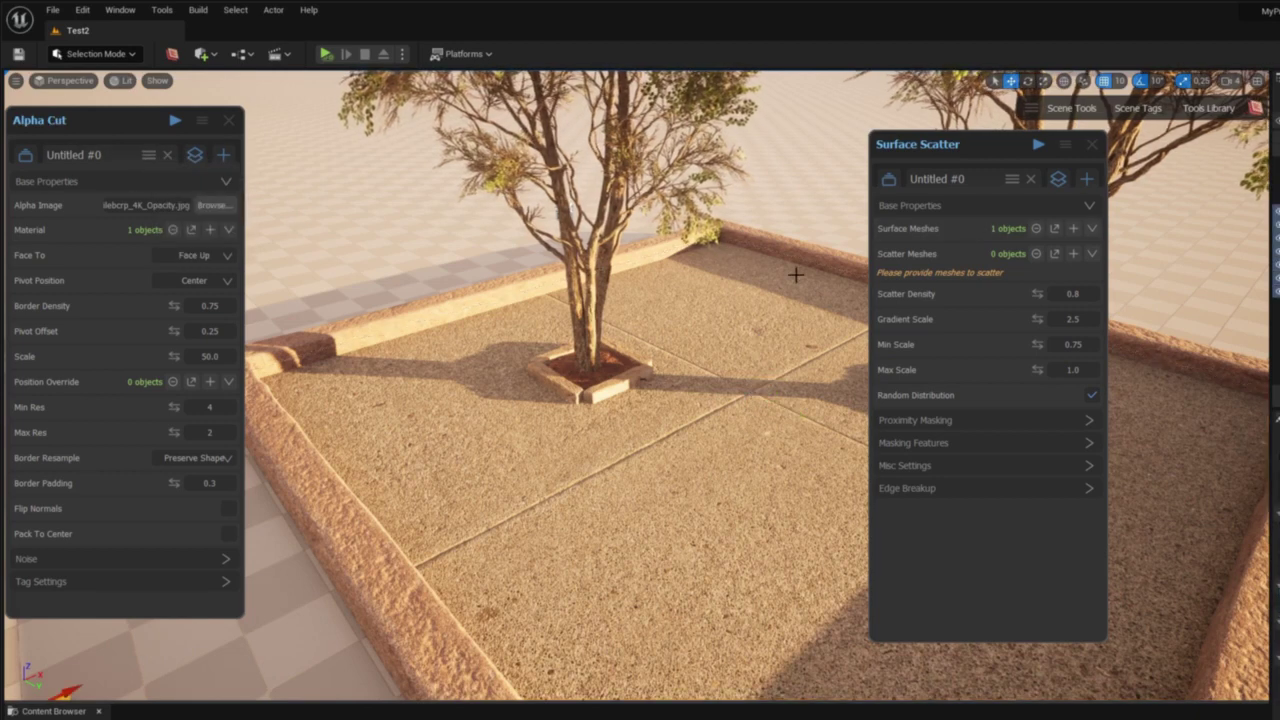
left_click(1074, 255)
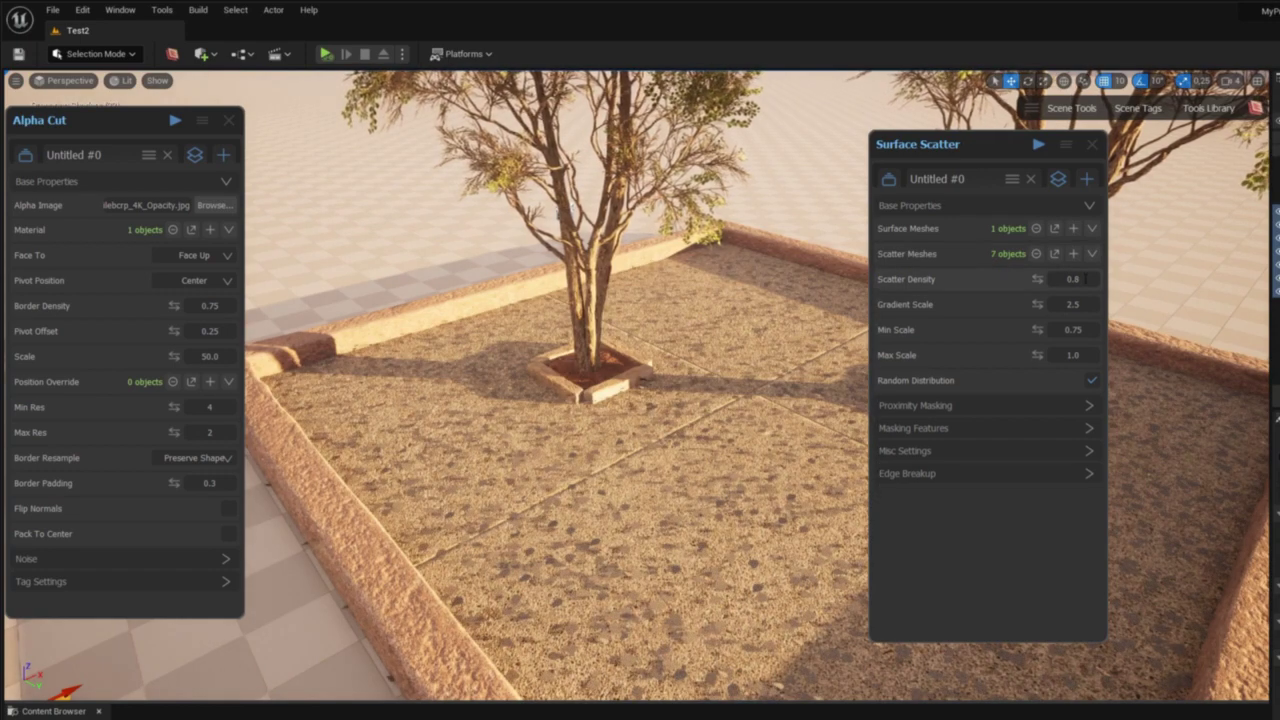
left_click(1086, 279)
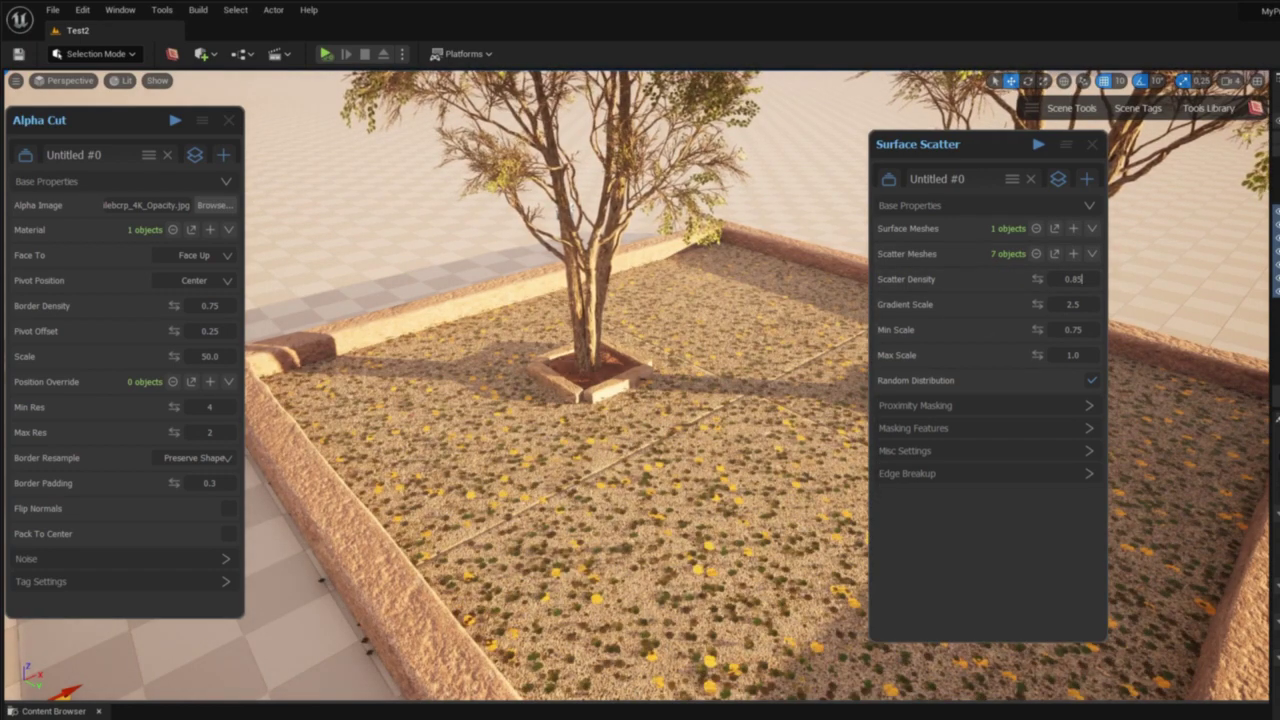
- Select both trees in the garden bed and add them as Proximity Objects in the Surface Scatter's proximity masking
left_click(589, 341)
left_click_drag(996, 144, 1153, 170)
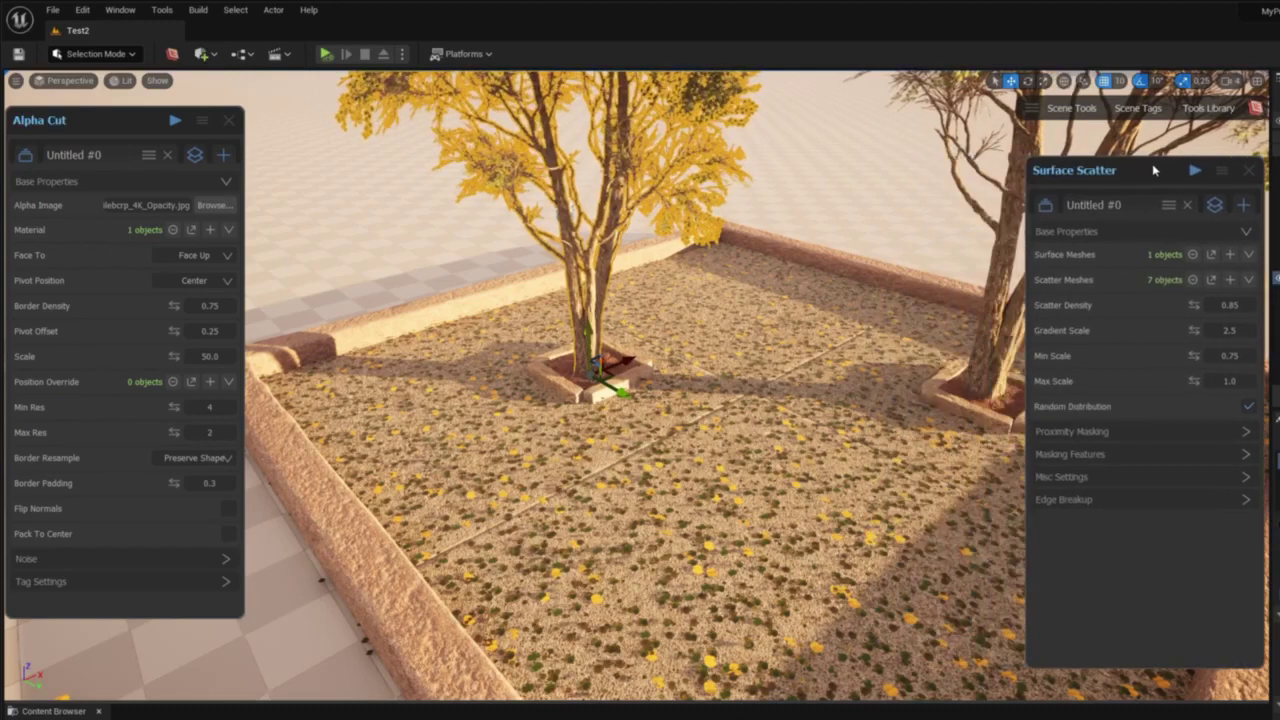
left_click(977, 352)
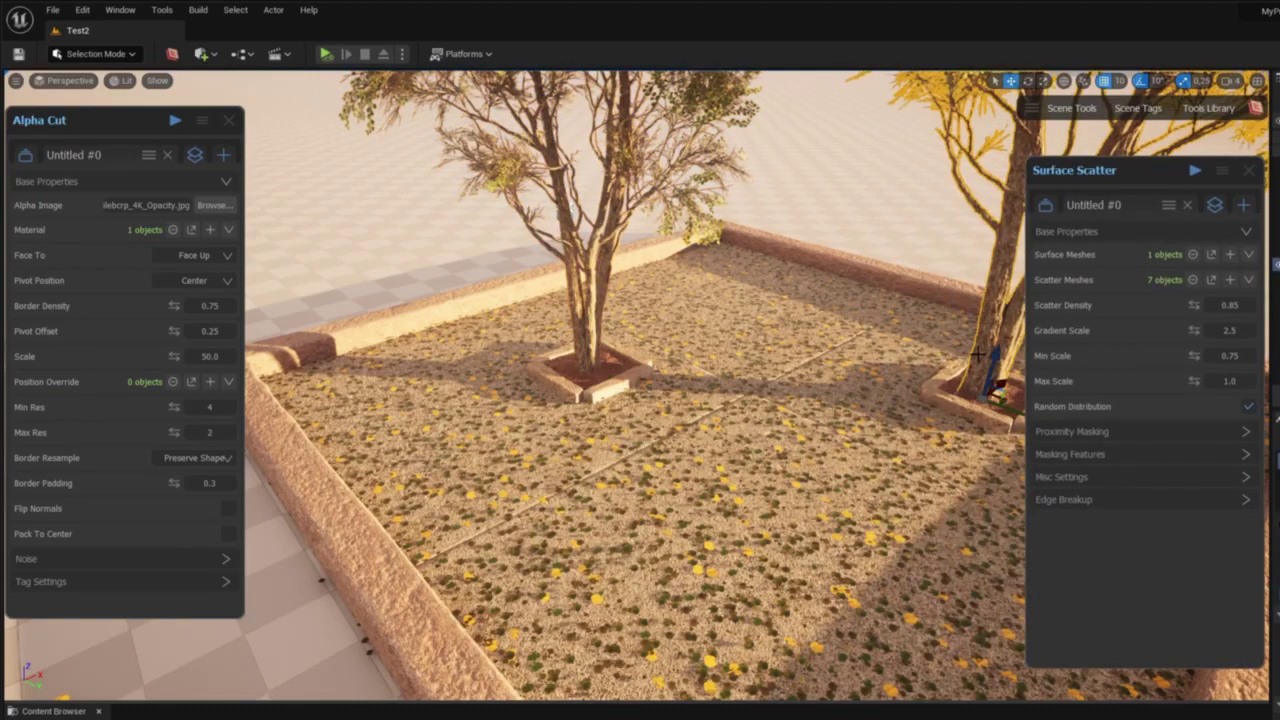
left_click(593, 342)
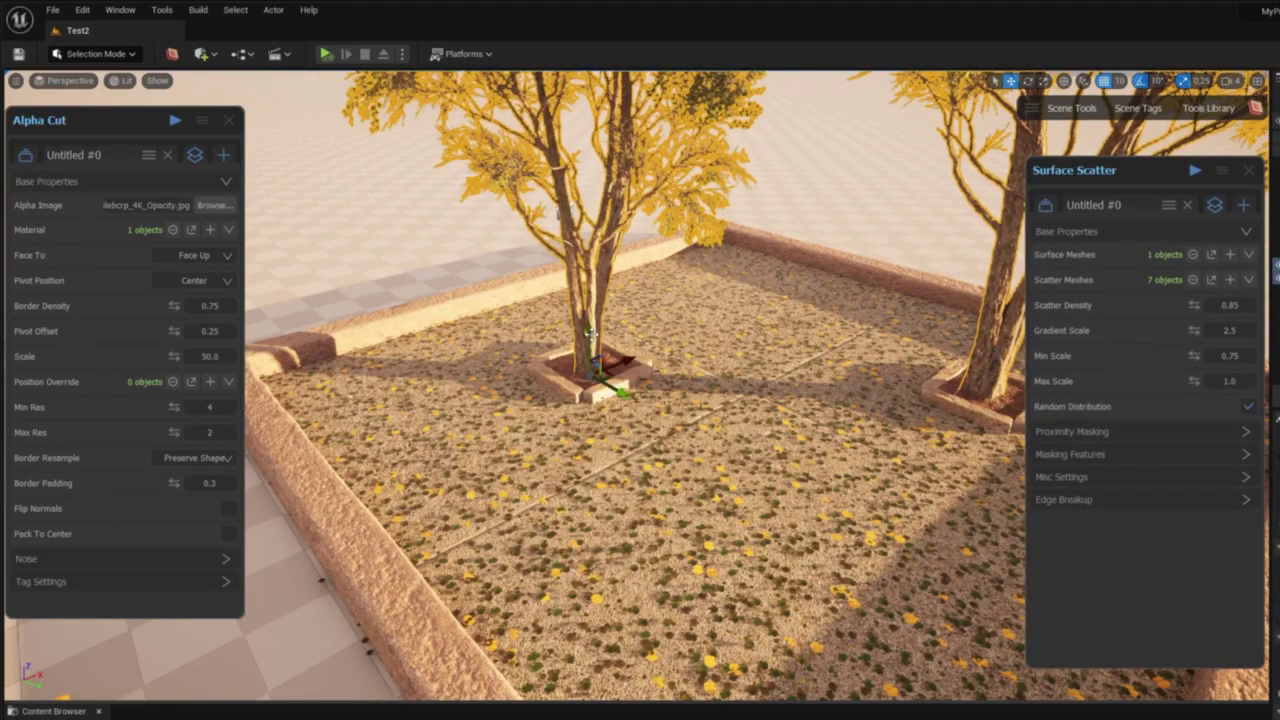
left_click(1246, 431)
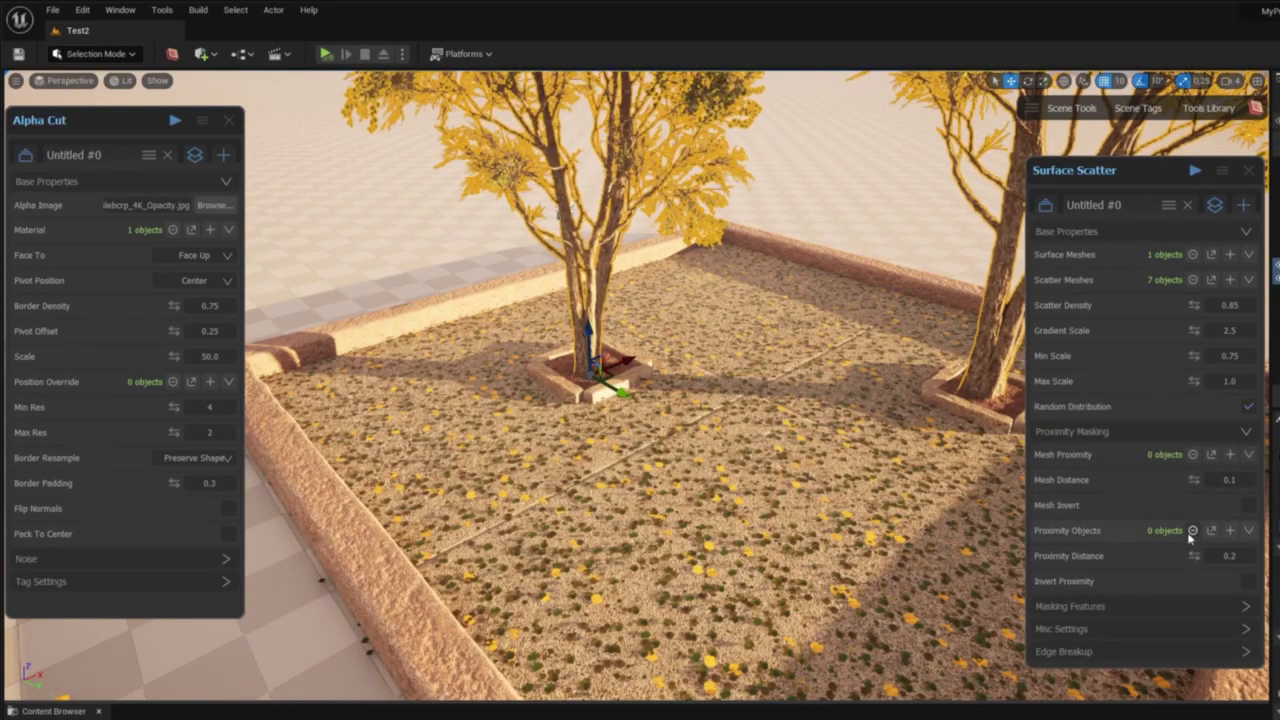
left_click(1229, 531)
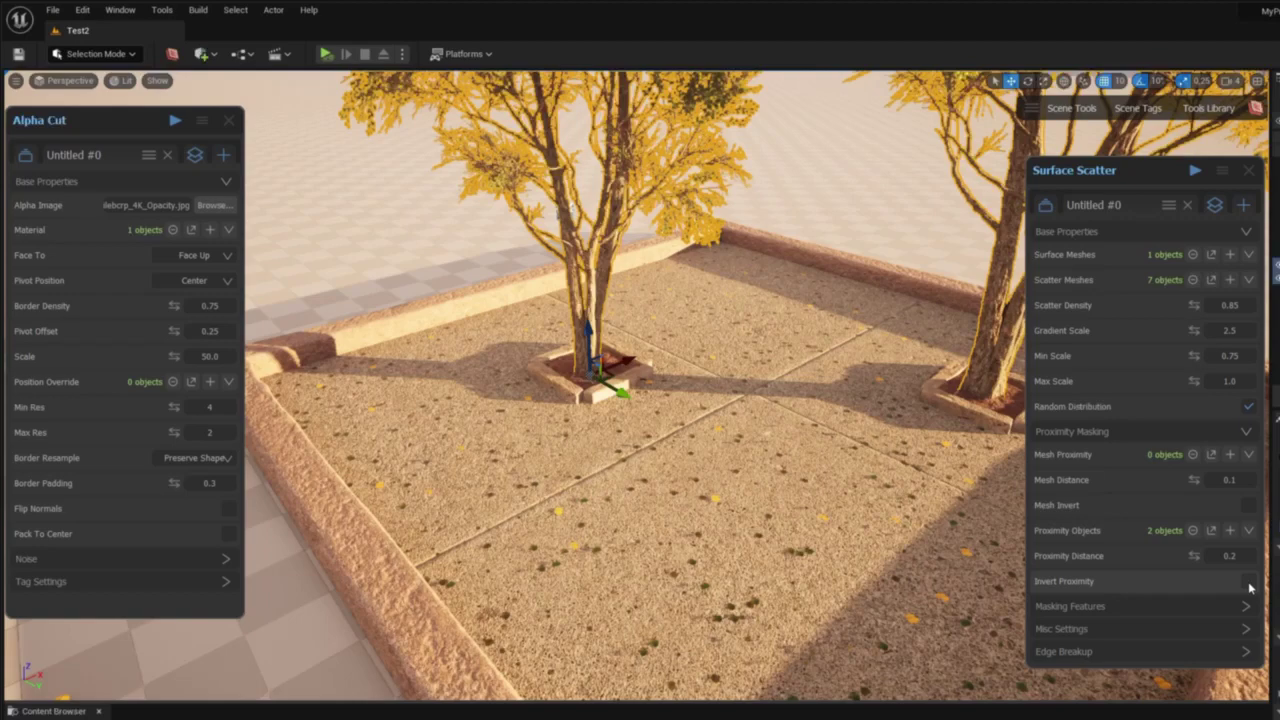
- Enable Invert Proximity, set Proximity Distance to 0.8 and raise Scatter Density to 0.95
left_click(1248, 582)
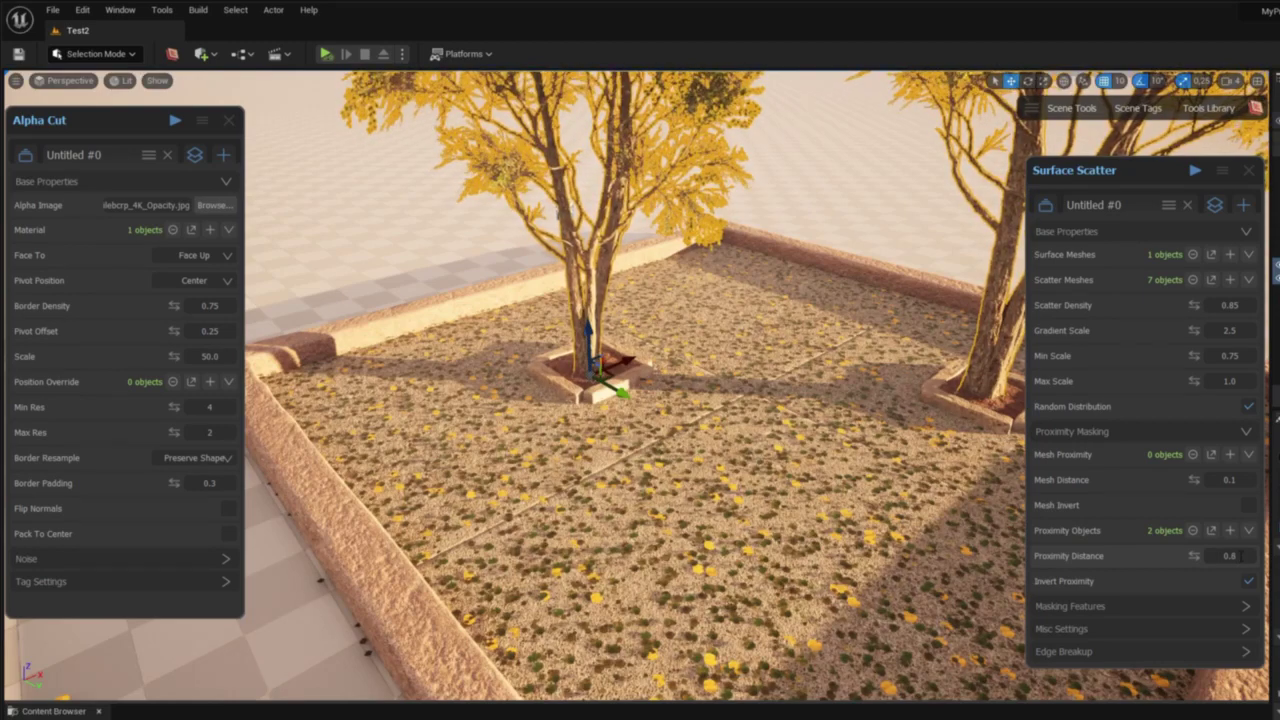
left_click(1241, 556)
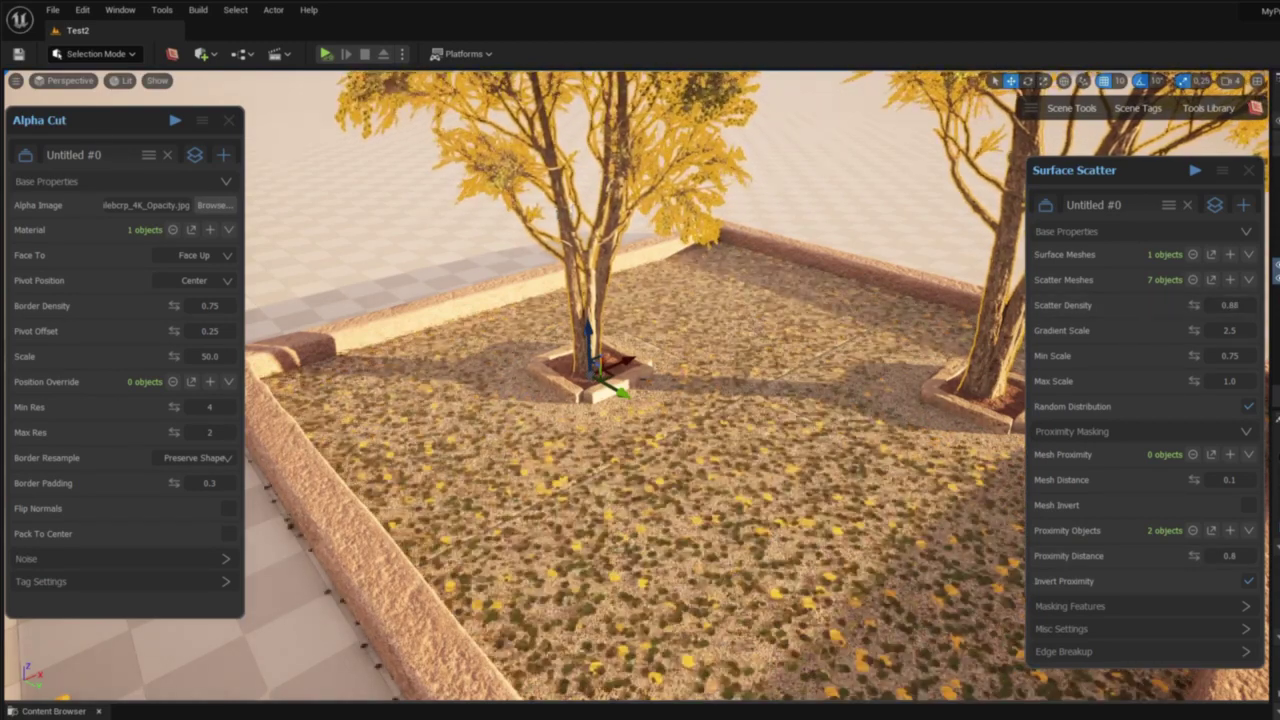
left_click_drag(1228, 306, 1246, 309)
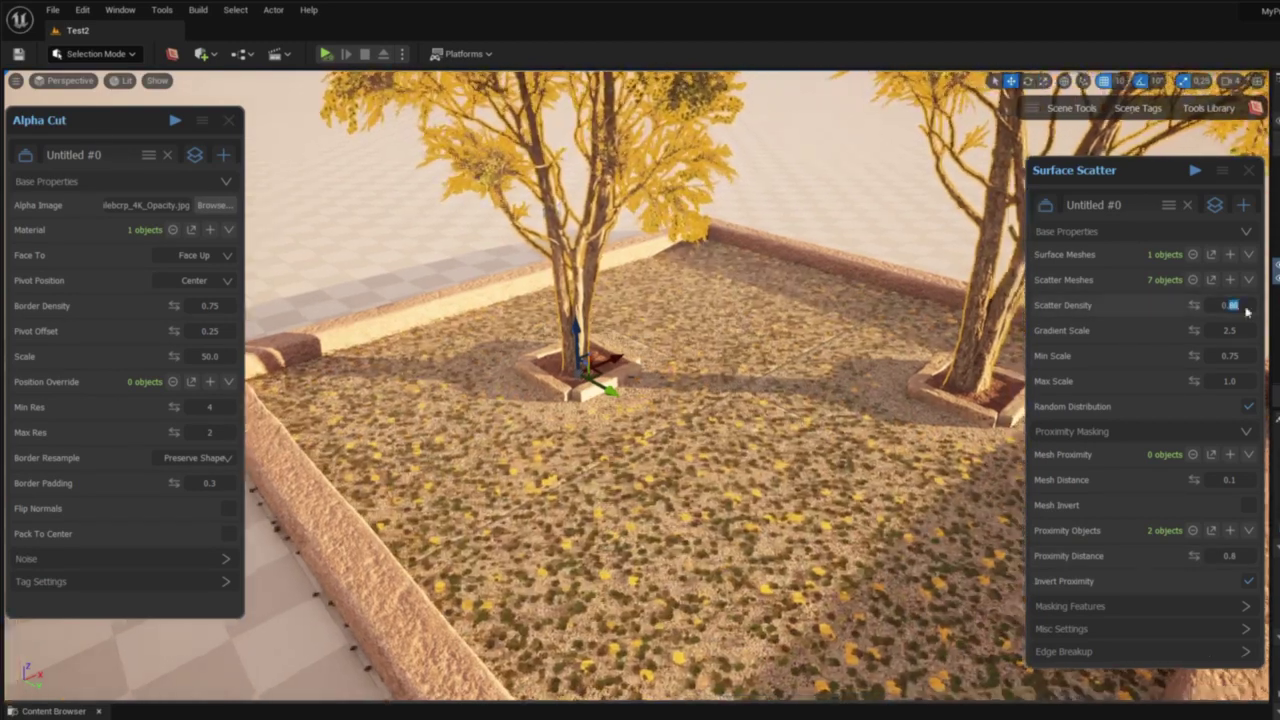
type("95")
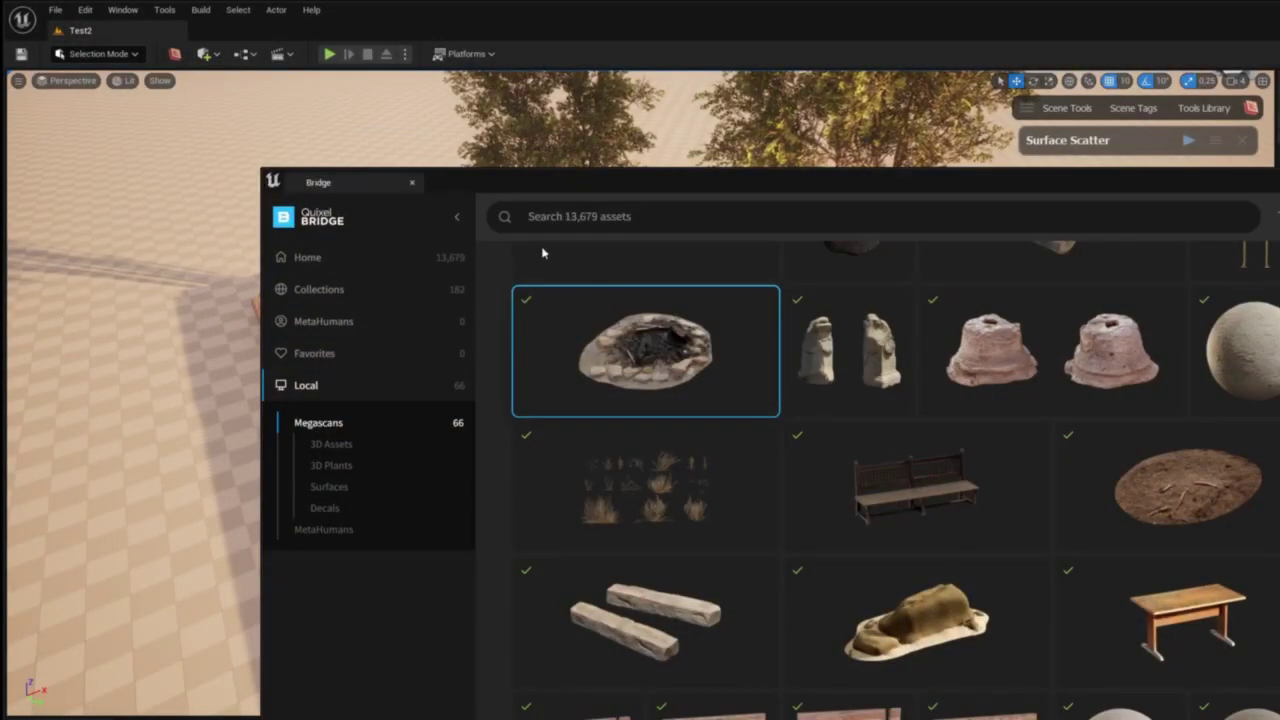
- Place the hollow rock asset from the local Megascans library in Bridge on the floor outside the garden bed
left_click_drag(562, 400, 180, 632)
left_click(216, 483)
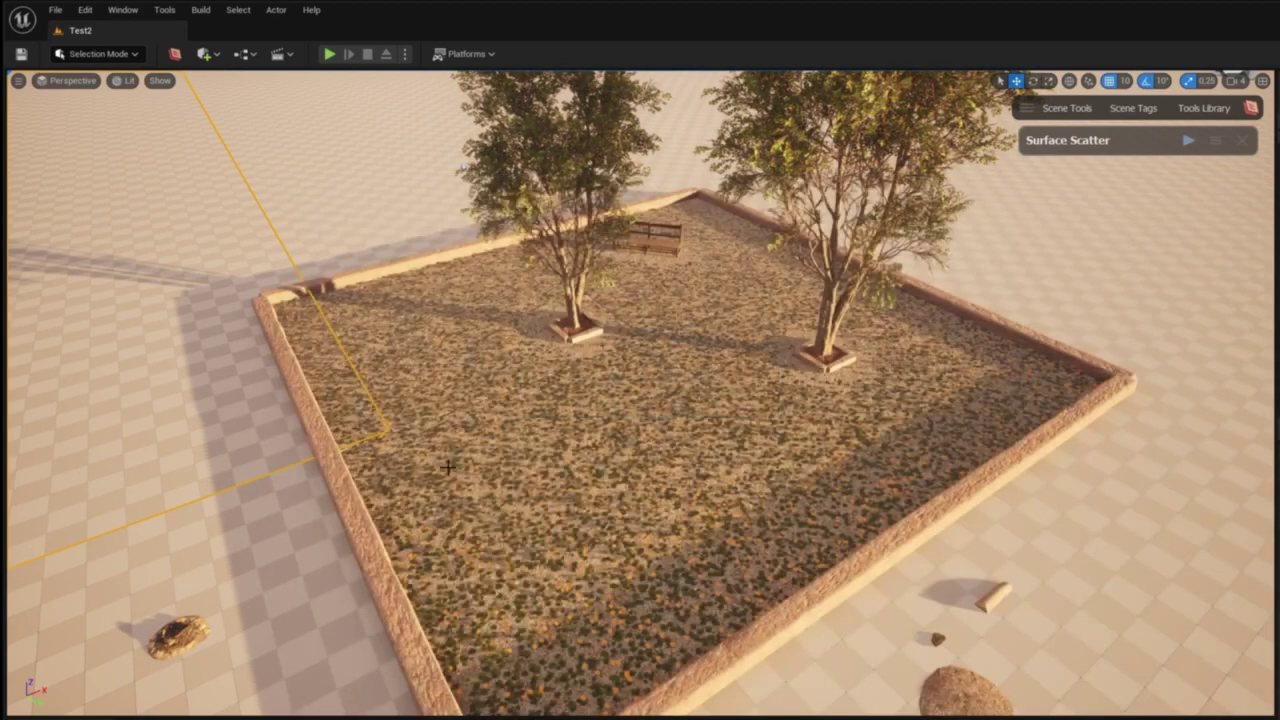
- Move the hollow rock into the front of the garden bed and add it to the Base_leaves scatter's Proximity Objects
left_click(178, 634)
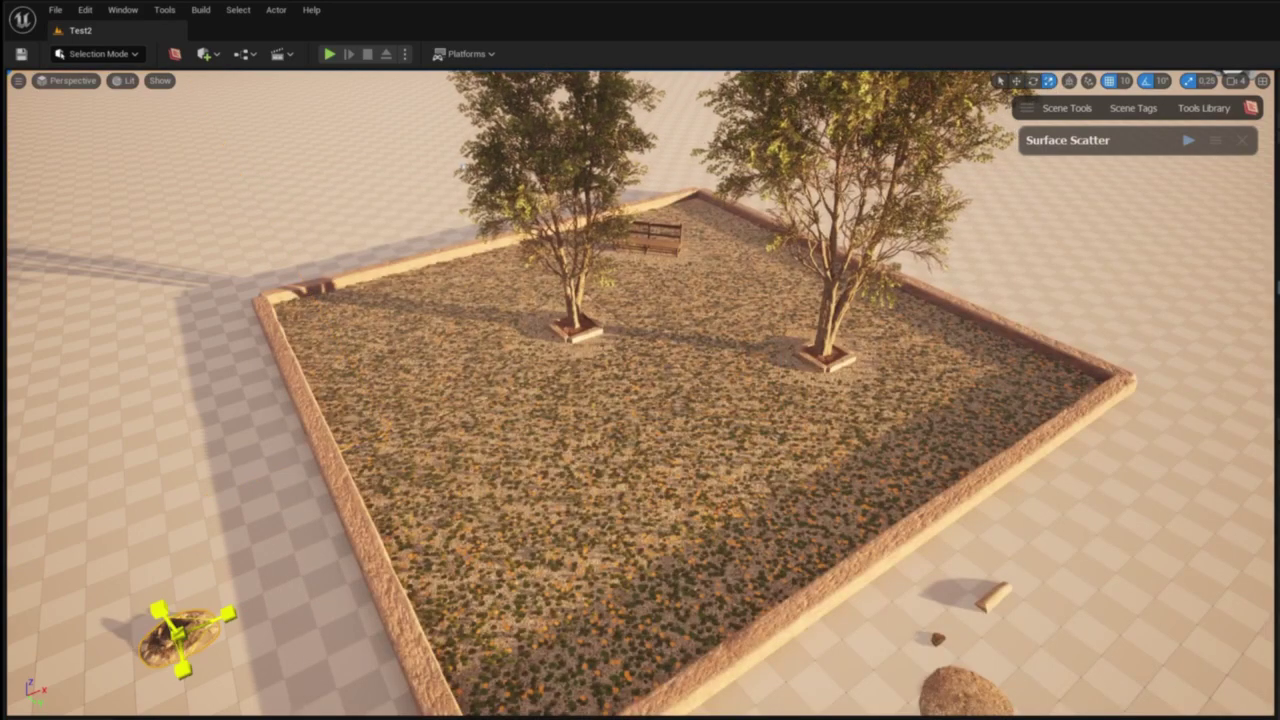
left_click_drag(213, 634, 640, 597)
left_click(1063, 142)
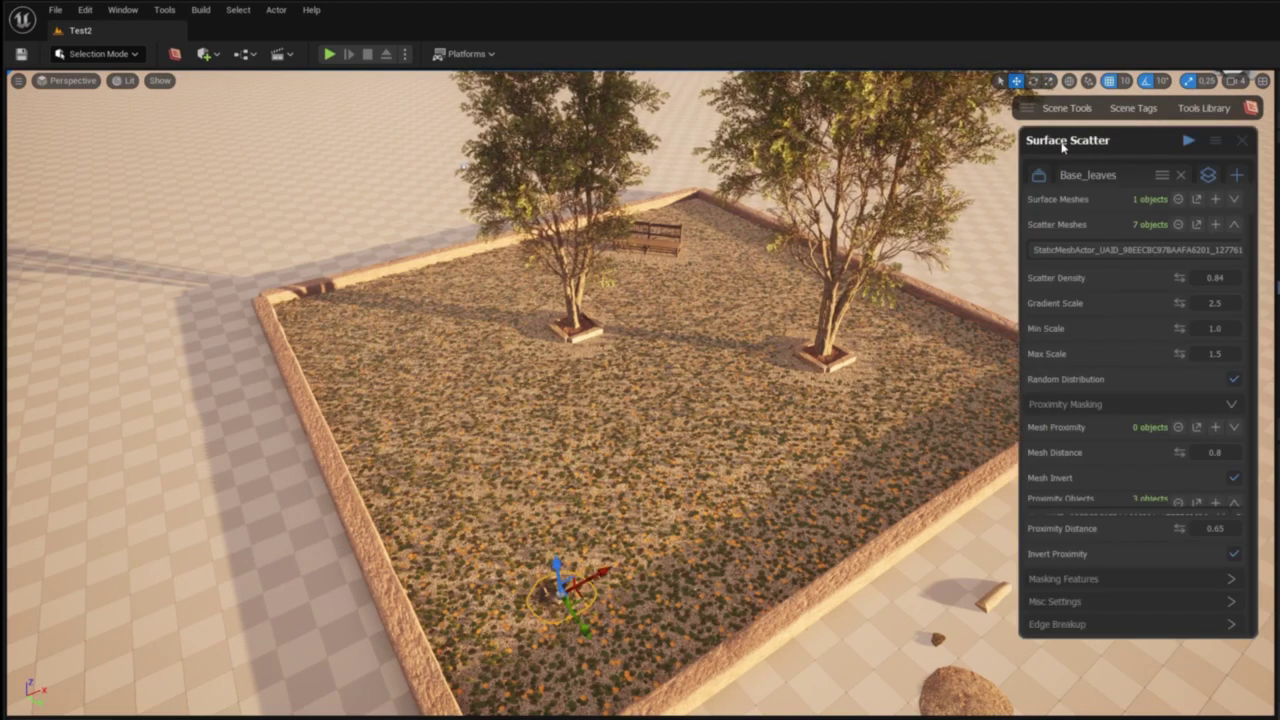
scroll(1124, 468, "up", 1)
scroll(1130, 461, "down", 1)
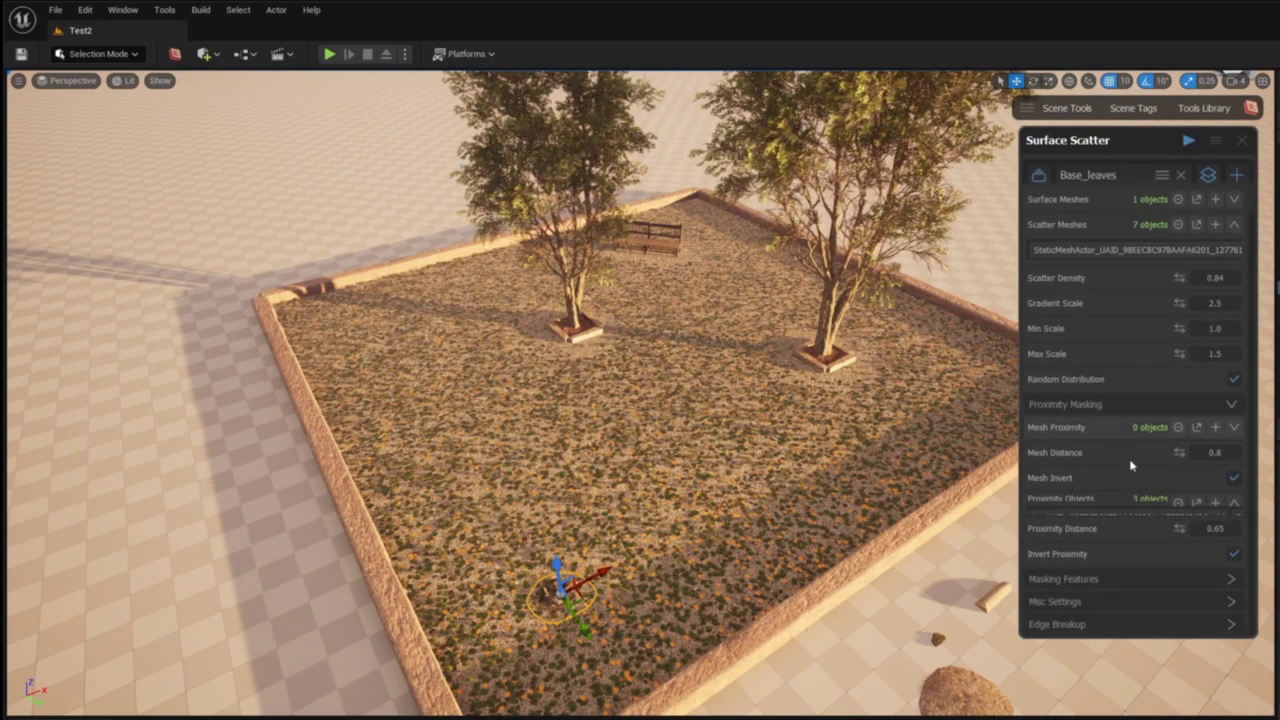
left_click(1230, 402)
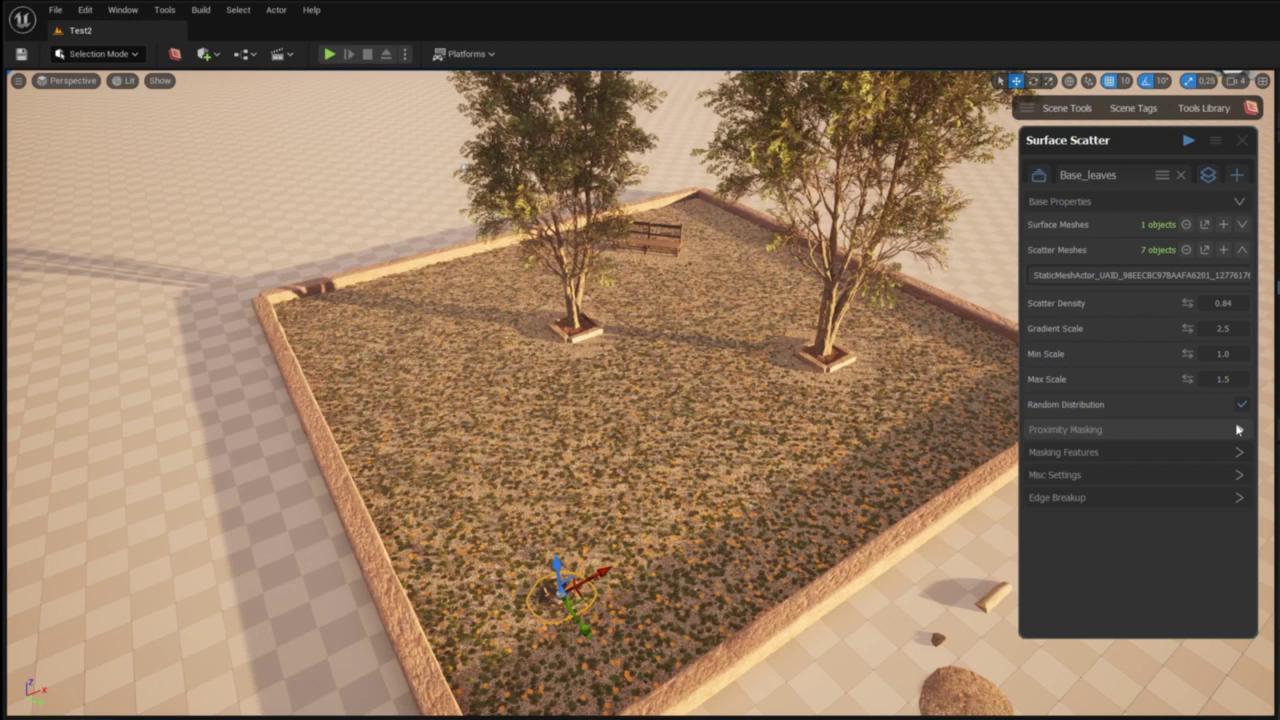
left_click(1233, 426)
left_click(1215, 528)
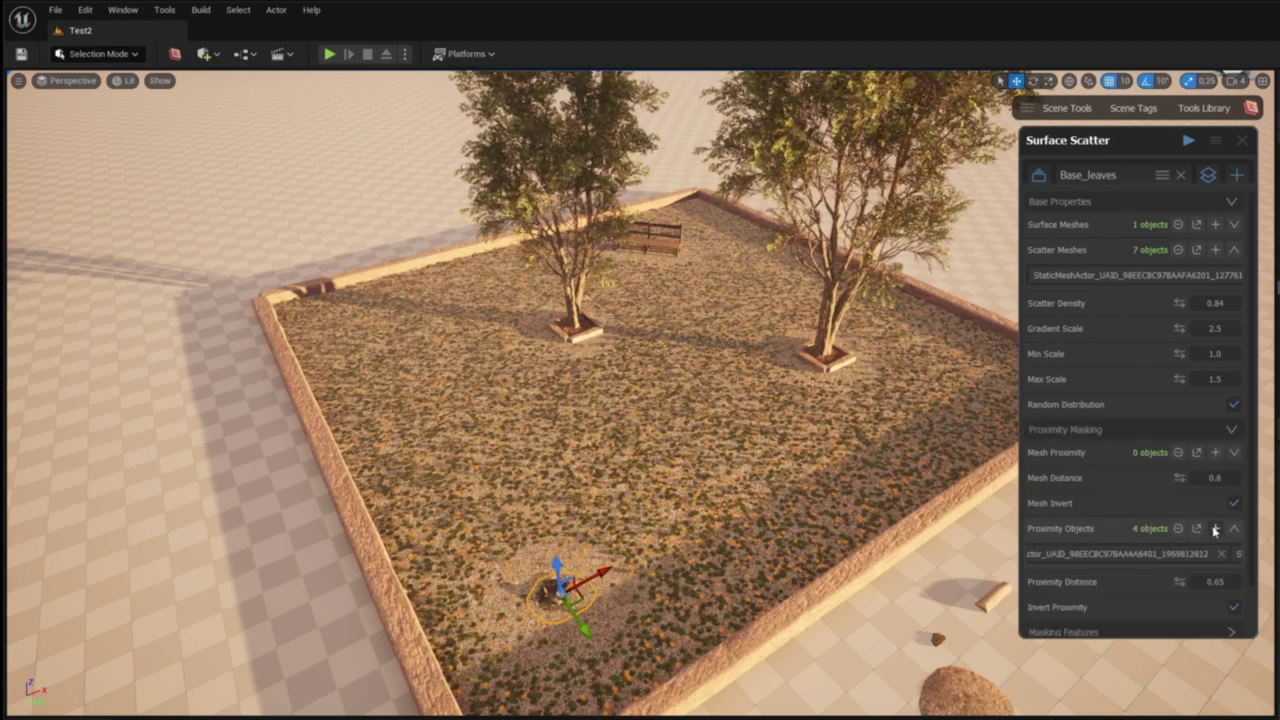
left_click(1121, 149)
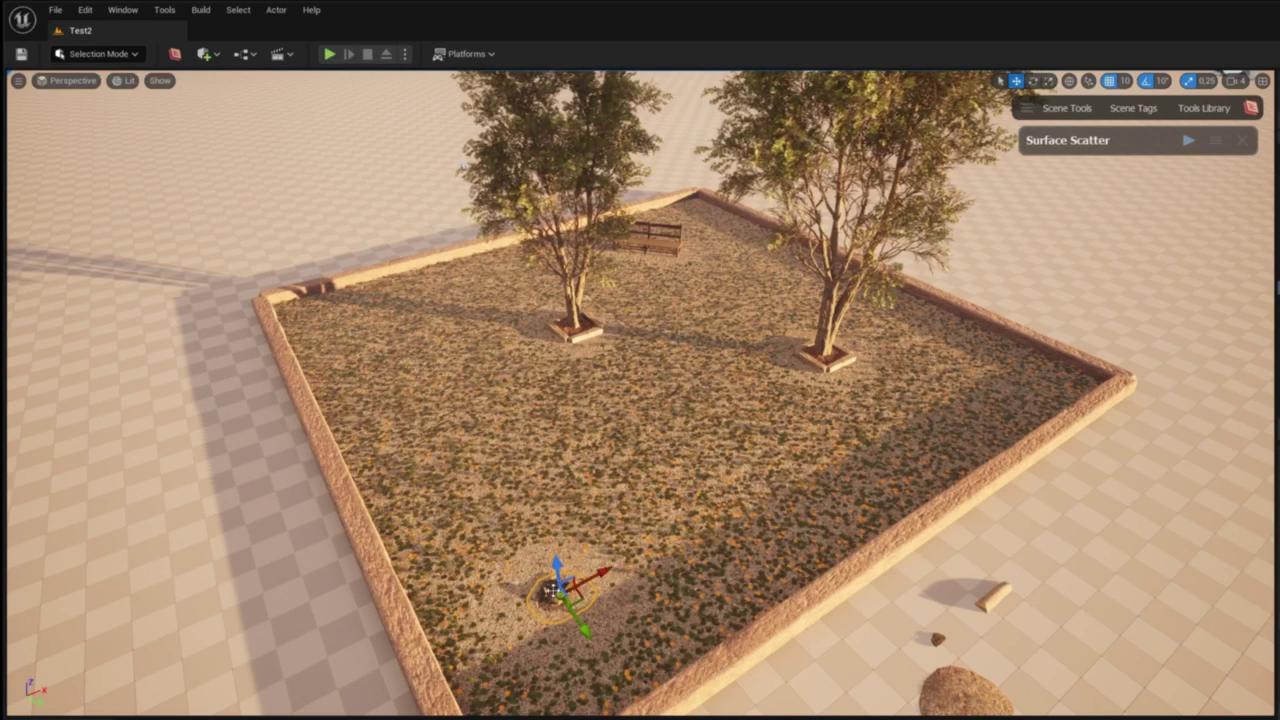
- Enlarge the hollow rock and shift it slightly farther into the garden bed
key("e")
key("r")
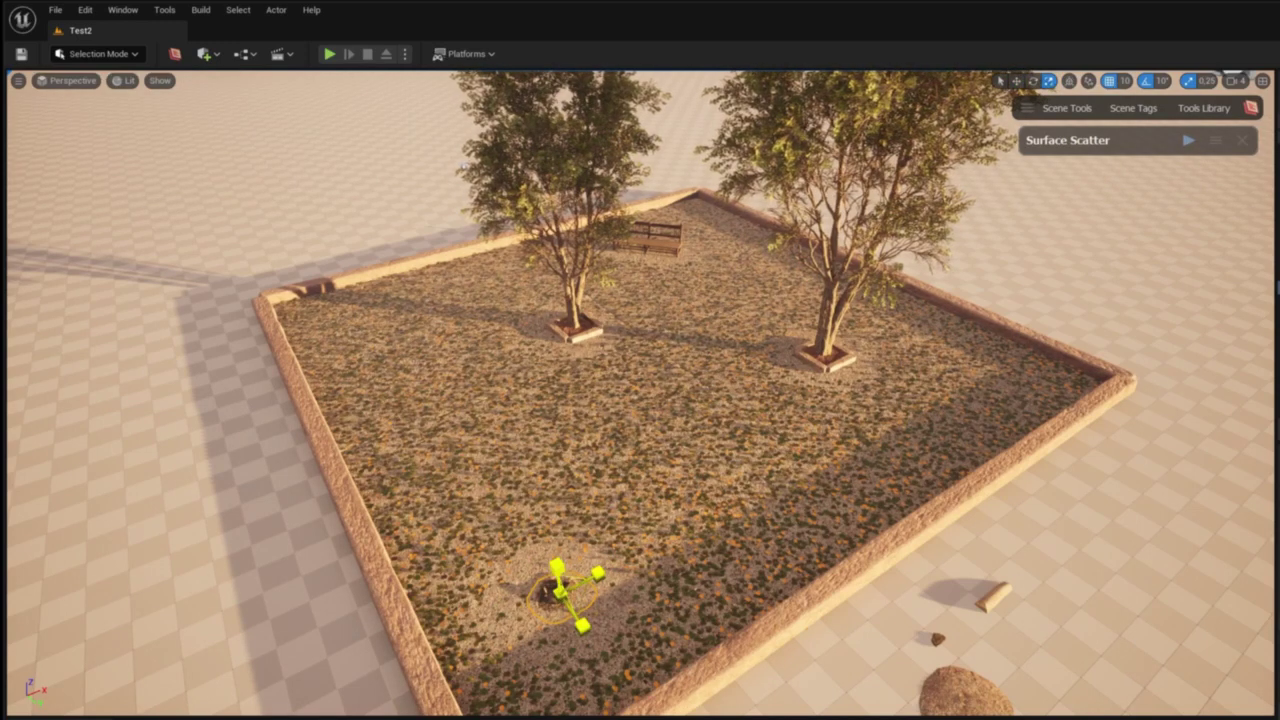
left_click_drag(560, 593, 631, 564)
key("w")
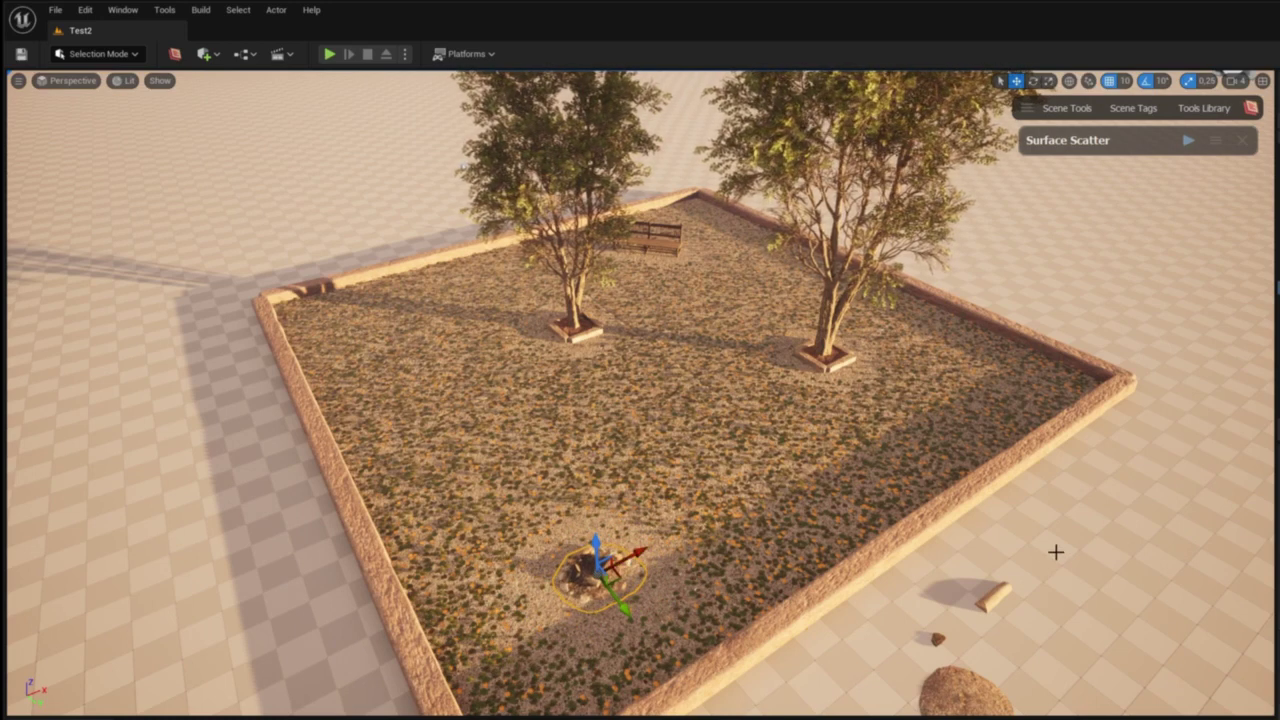
left_click(1056, 552)
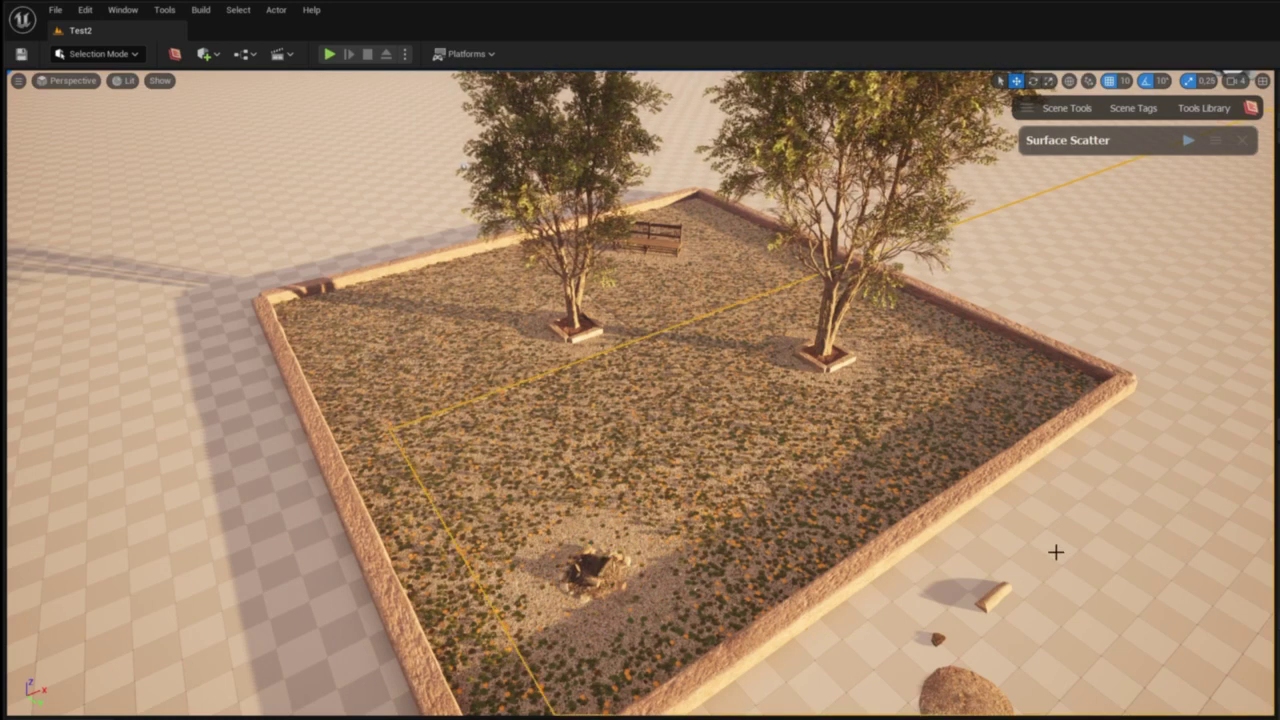
- Search the tools library for "rad" and open a new Radial Scatter
left_click(1190, 108)
type("rad")
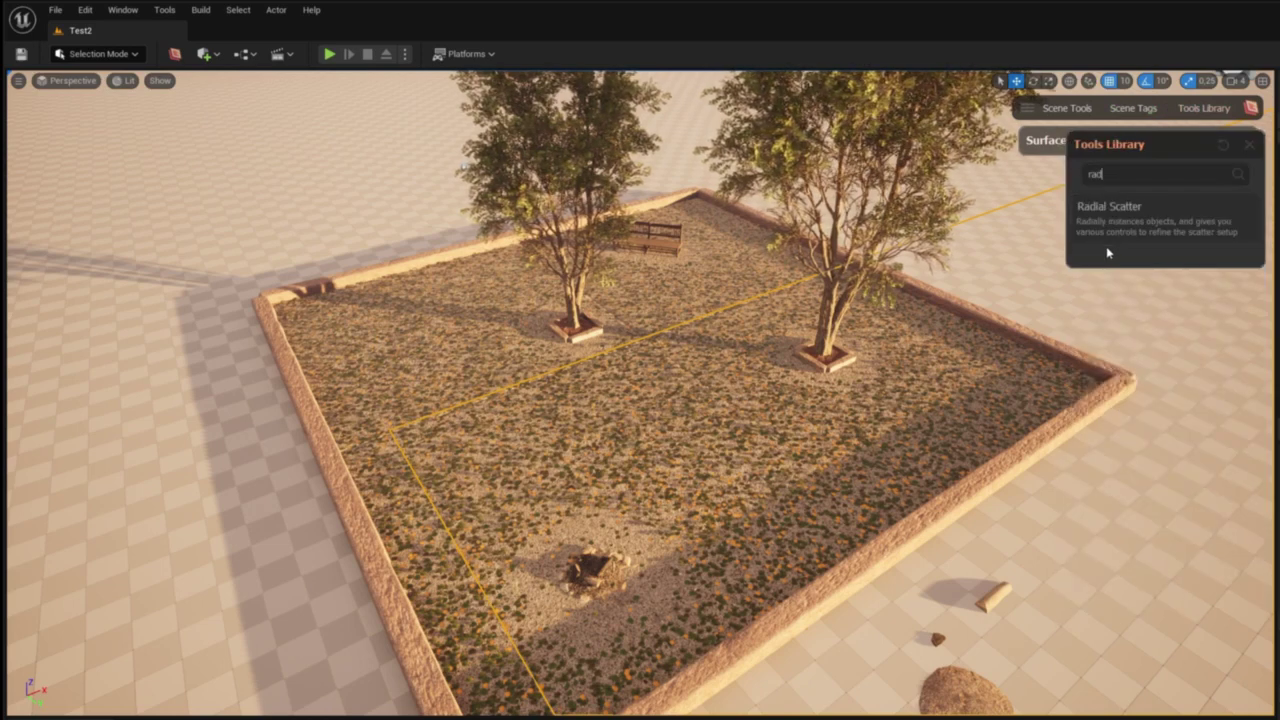
left_click(1121, 236)
left_click_drag(962, 140, 1116, 164)
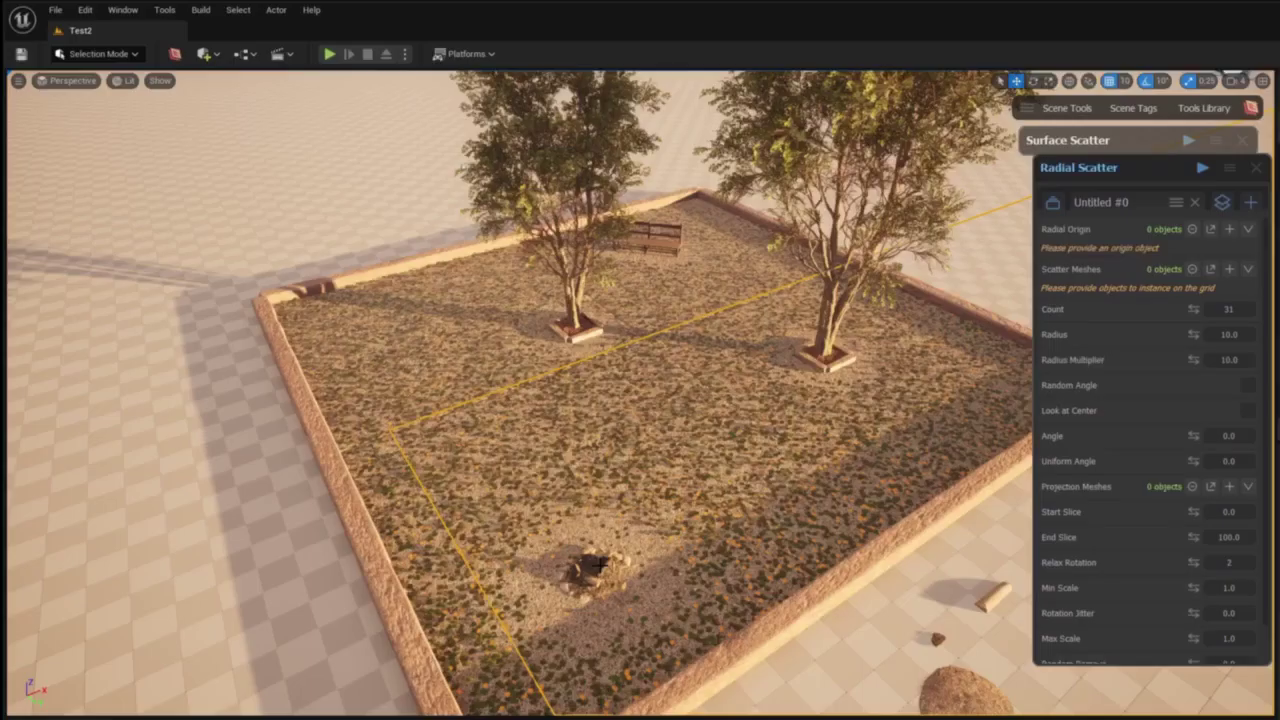
- Use the hollow rock as the Radial Origin and the log as the scatter mesh, with Count 10
left_click(598, 570)
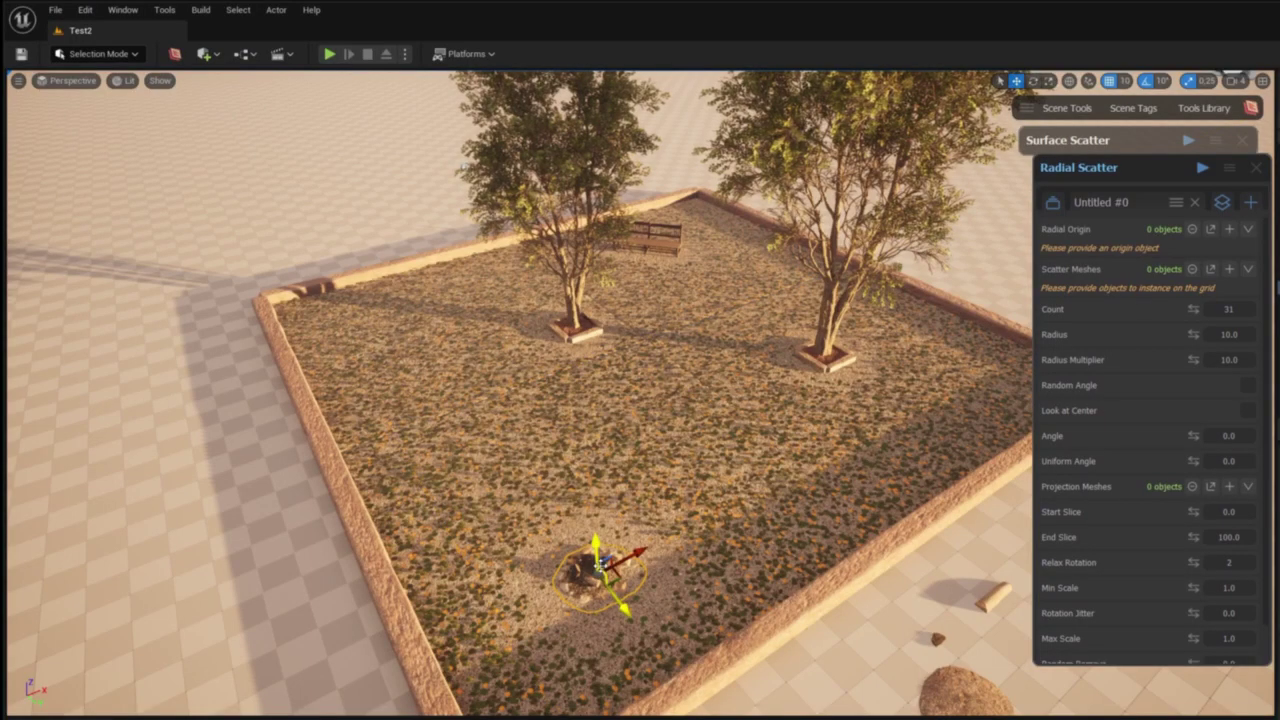
left_click(1230, 230)
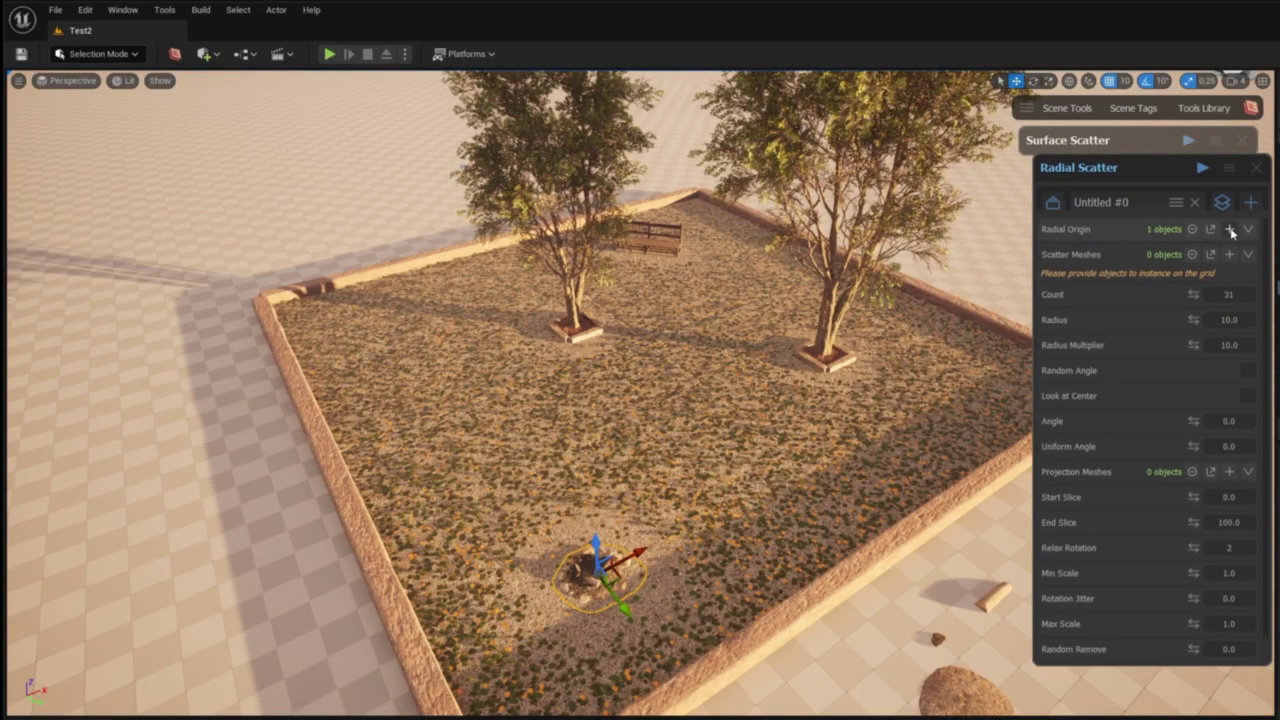
left_click(994, 598)
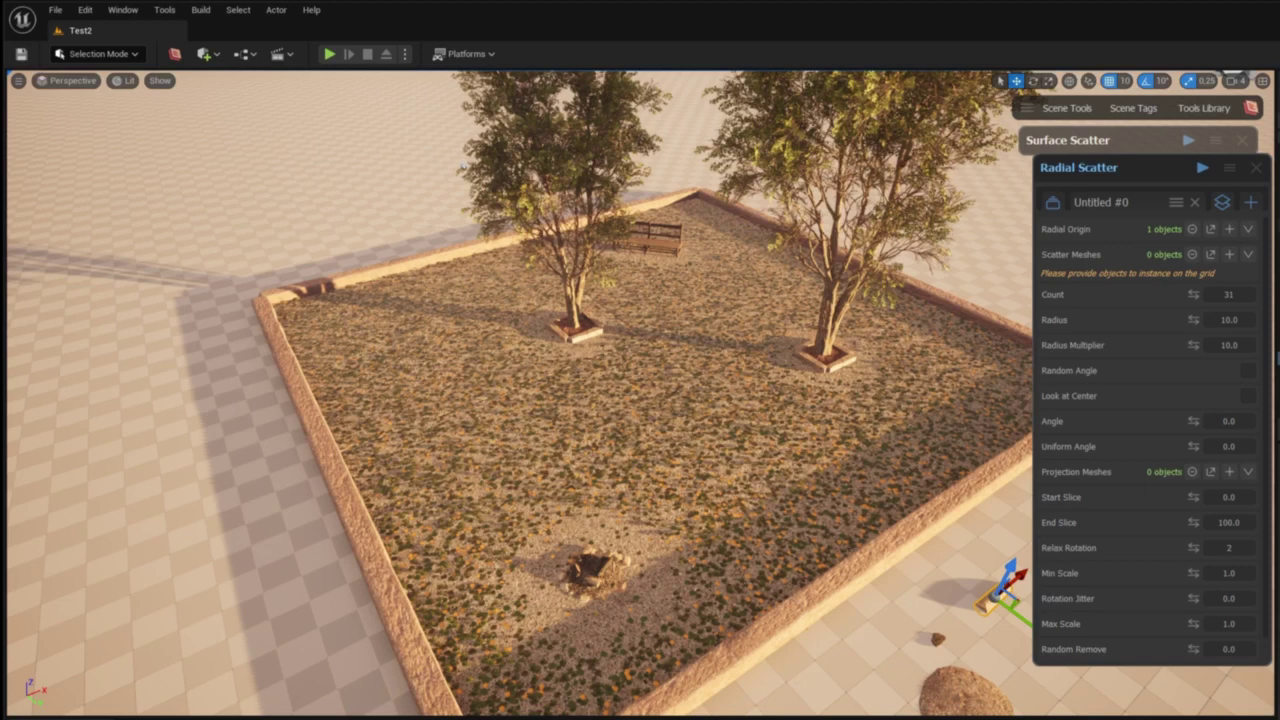
left_click(1230, 255)
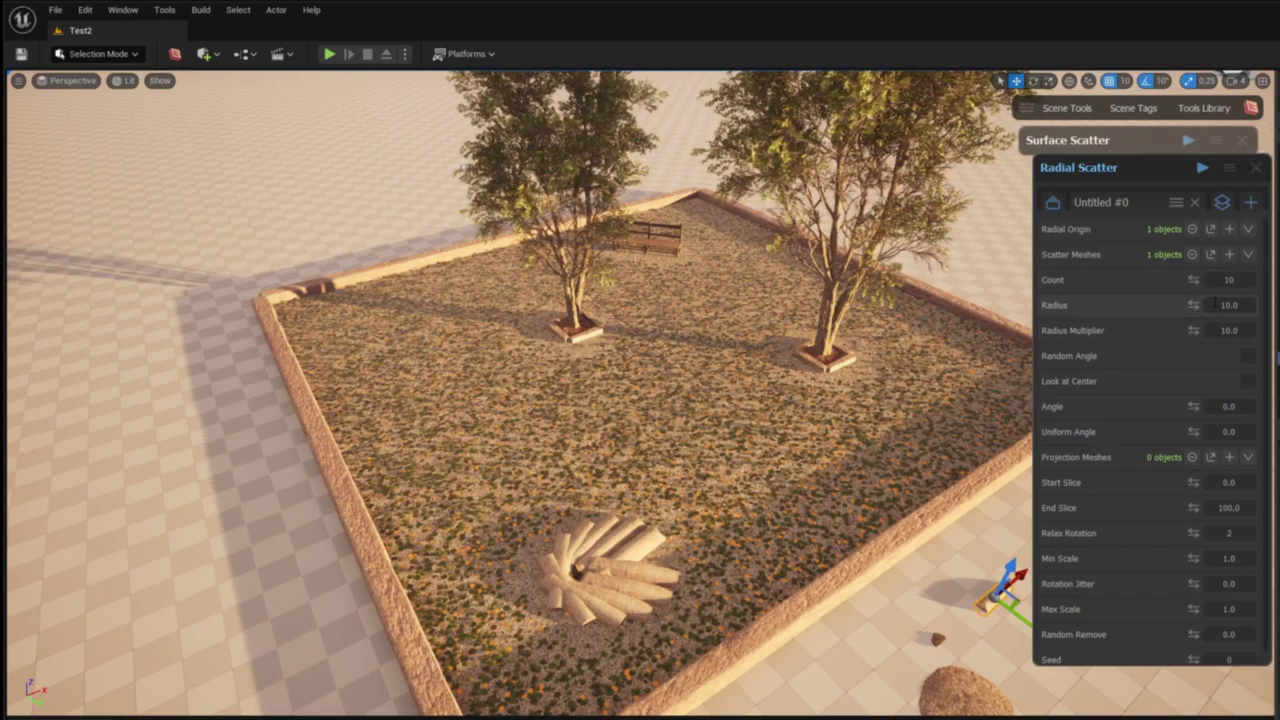
- Set the log ring's Radius to 30, Max Scale to 0.5, Relax Rotation to 0 and Count to 8
left_click_drag(1234, 305, 1214, 305)
type("30")
double_click(1229, 609)
type("3")
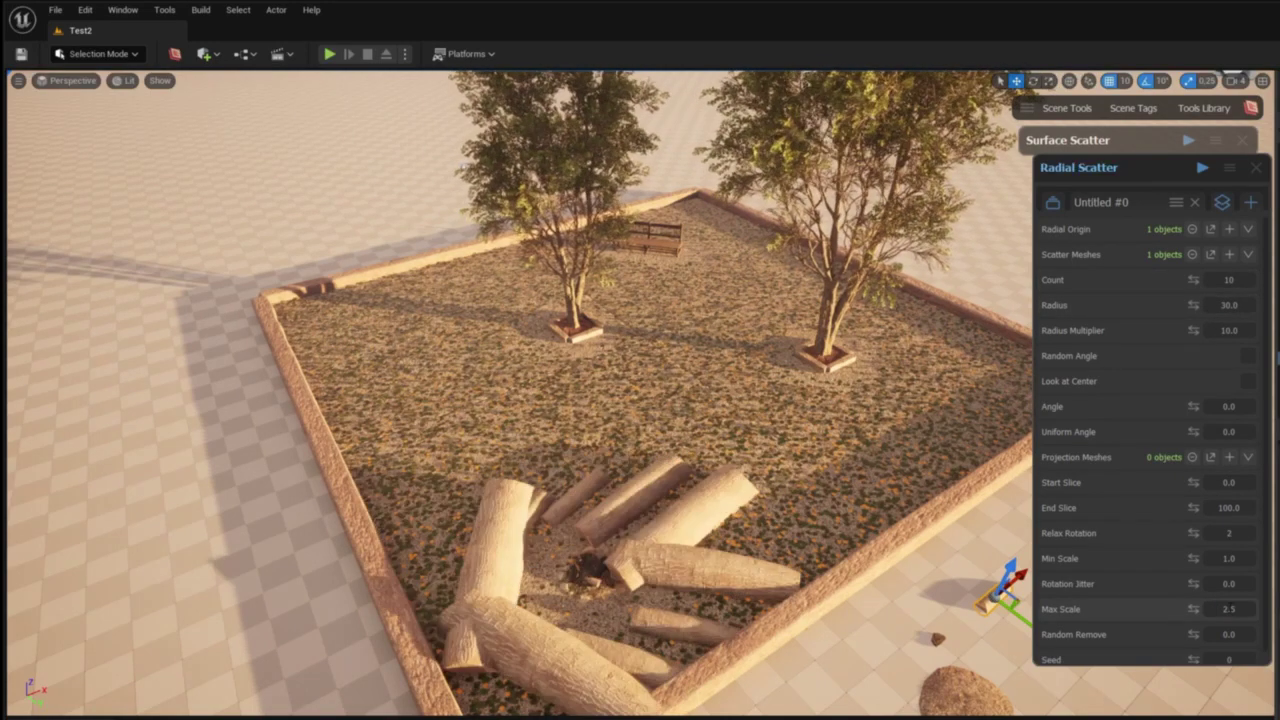
type(".7")
key("Return")
left_click_drag(1194, 584, 1236, 598)
left_click(1249, 356)
scroll(1211, 600, "down", 1)
type("0.5")
mouse_move(1193, 523)
left_mouse_down()
mouse_move(1154, 527)
mouse_move(1175, 527)
left_mouse_up()
left_click(1248, 345)
double_click(1229, 269)
type("8")
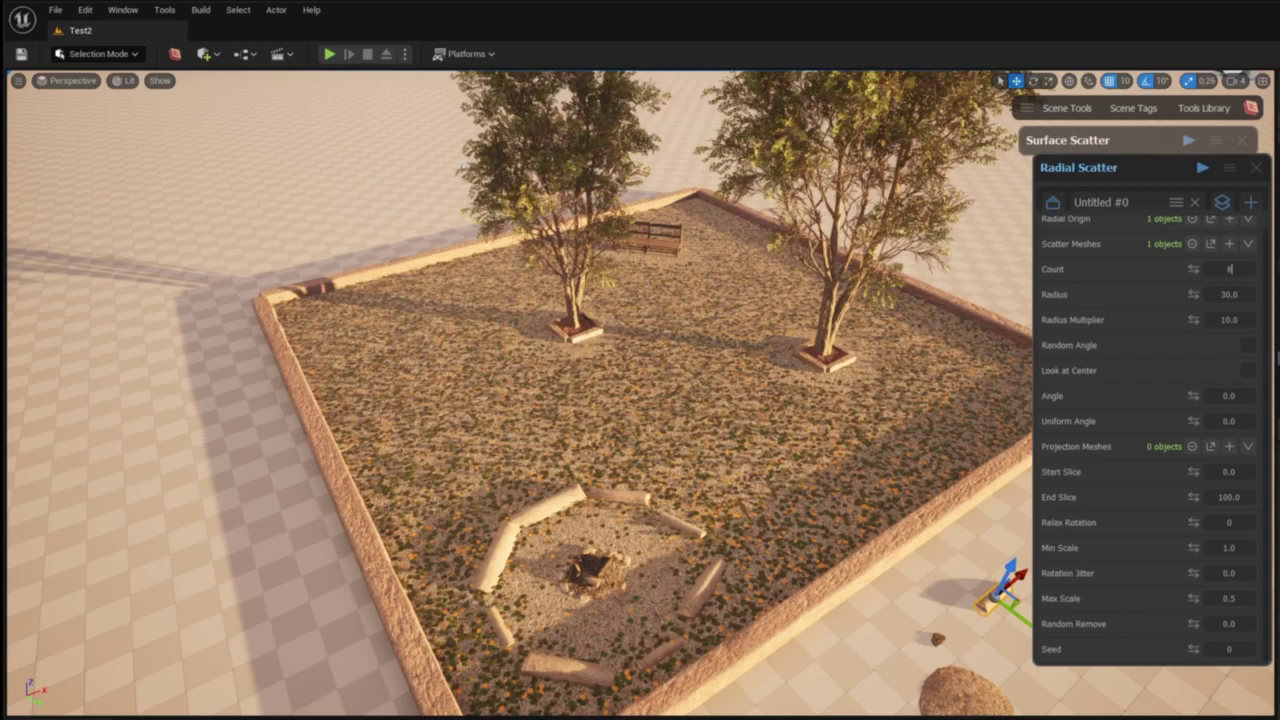
- Try a wider log ring with Radius 32.3, Min Scale 0 and Max Scale 1.2
left_click_drag(1195, 295, 1279, 303)
left_click_drag(1221, 548, 1246, 557)
type("0")
left_click_drag(1221, 598, 1244, 600)
type("1.2")
- Set the log ring's Min Scale to 0.8, Max Scale to 0.9 and Radius to 26.9
left_click_drag(1221, 548, 1246, 549)
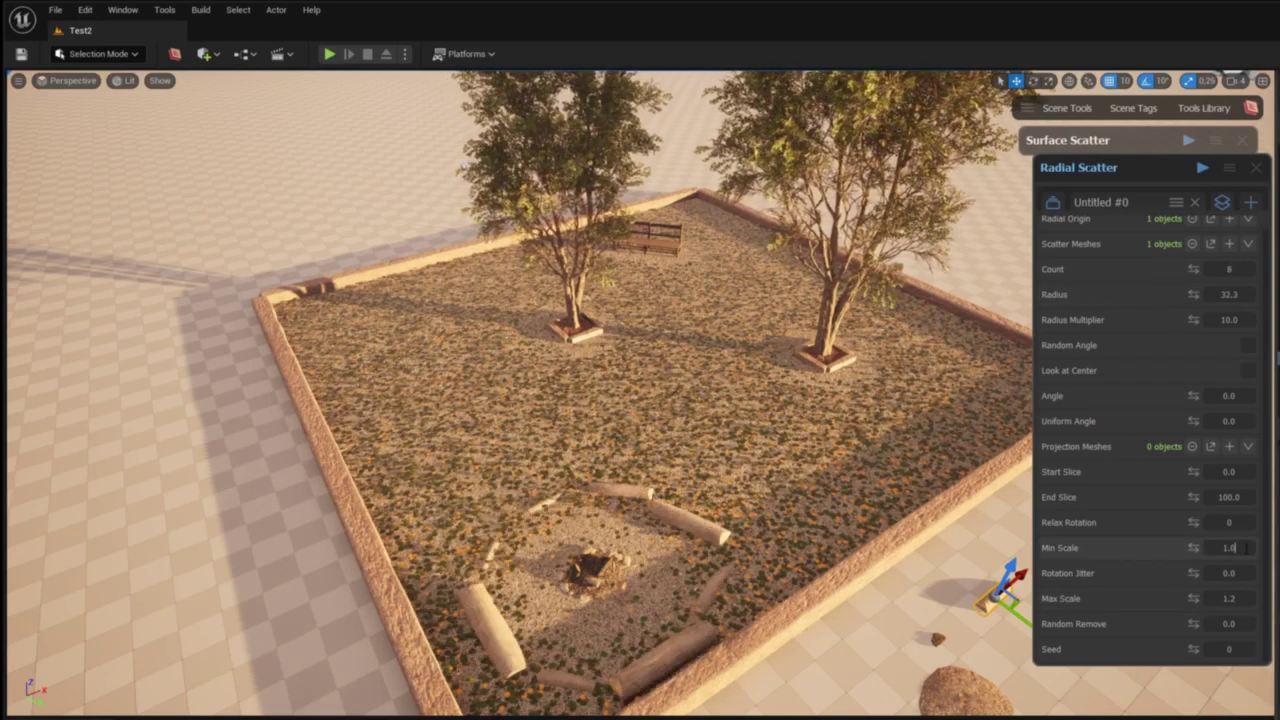
type("0.8")
key("Return")
left_click_drag(1221, 599, 1246, 600)
type("0.9")
left_click_drag(1193, 295, 1140, 296)
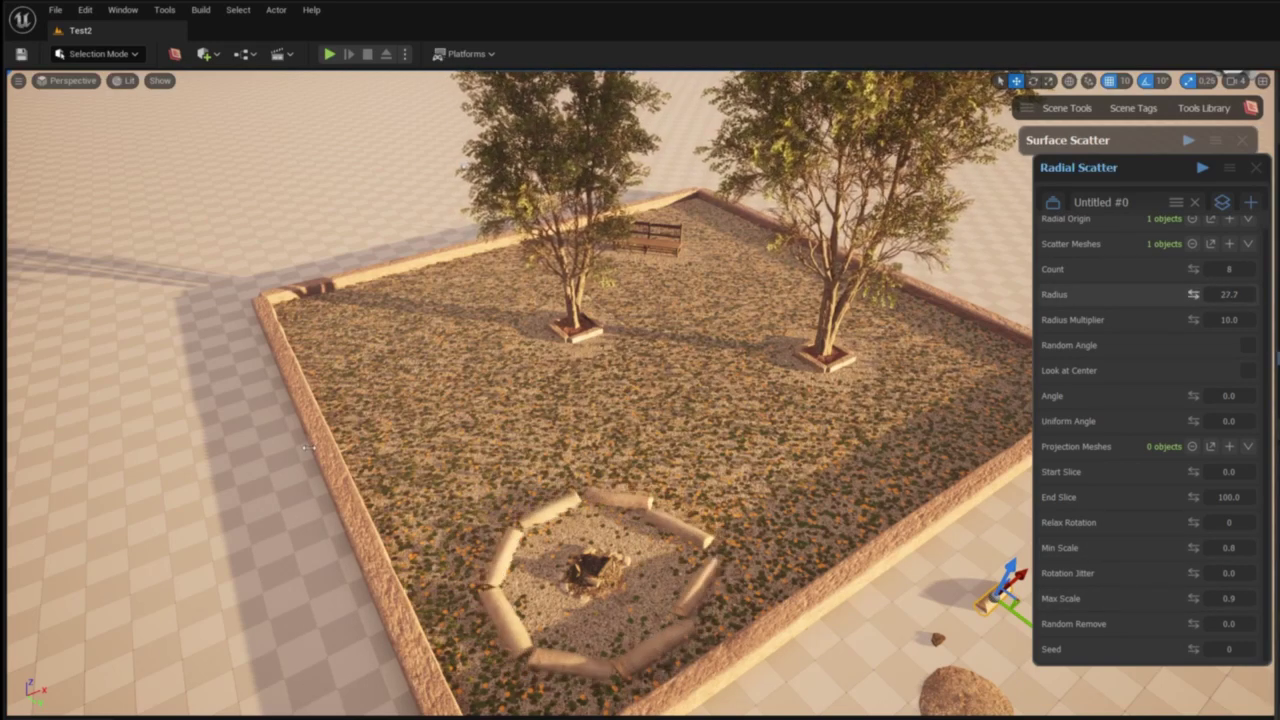
- Set the log ring's Count to 7 and give the radial setup a name starting with "Fireplace_"
double_click(1229, 269)
type("6")
key("BackSpace")
type("7")
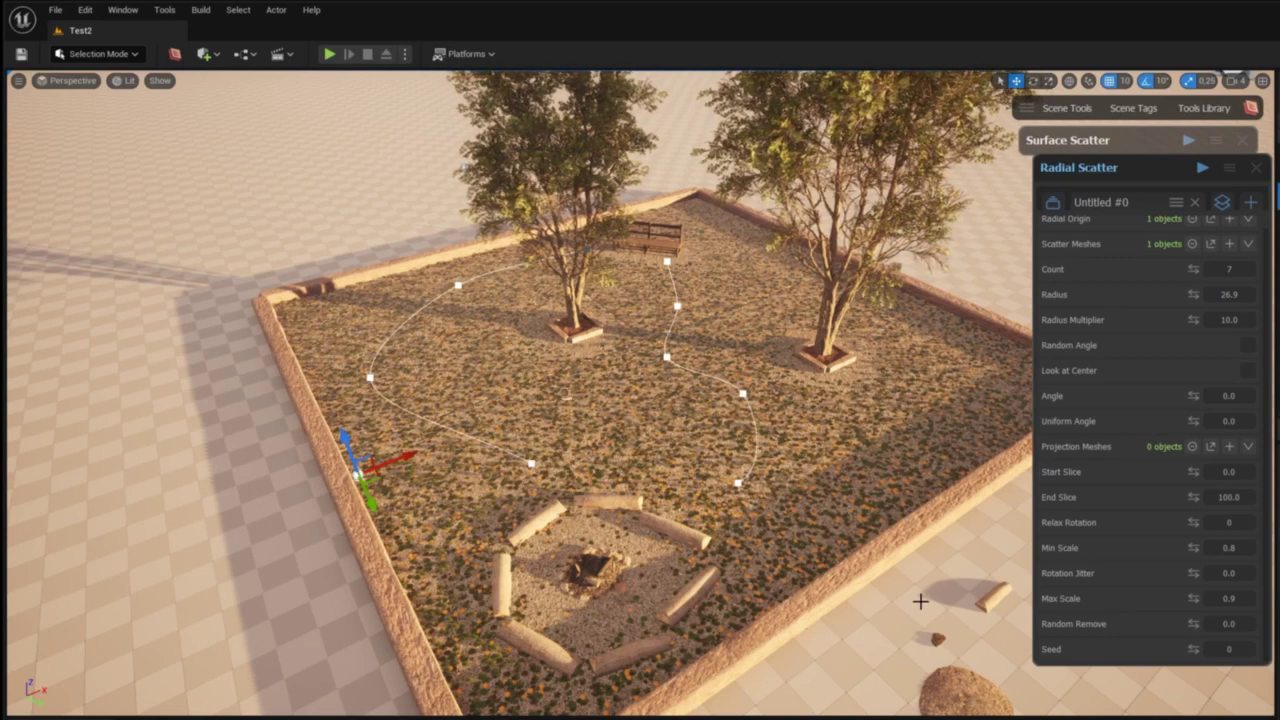
left_click_drag(1129, 178, 1107, 191)
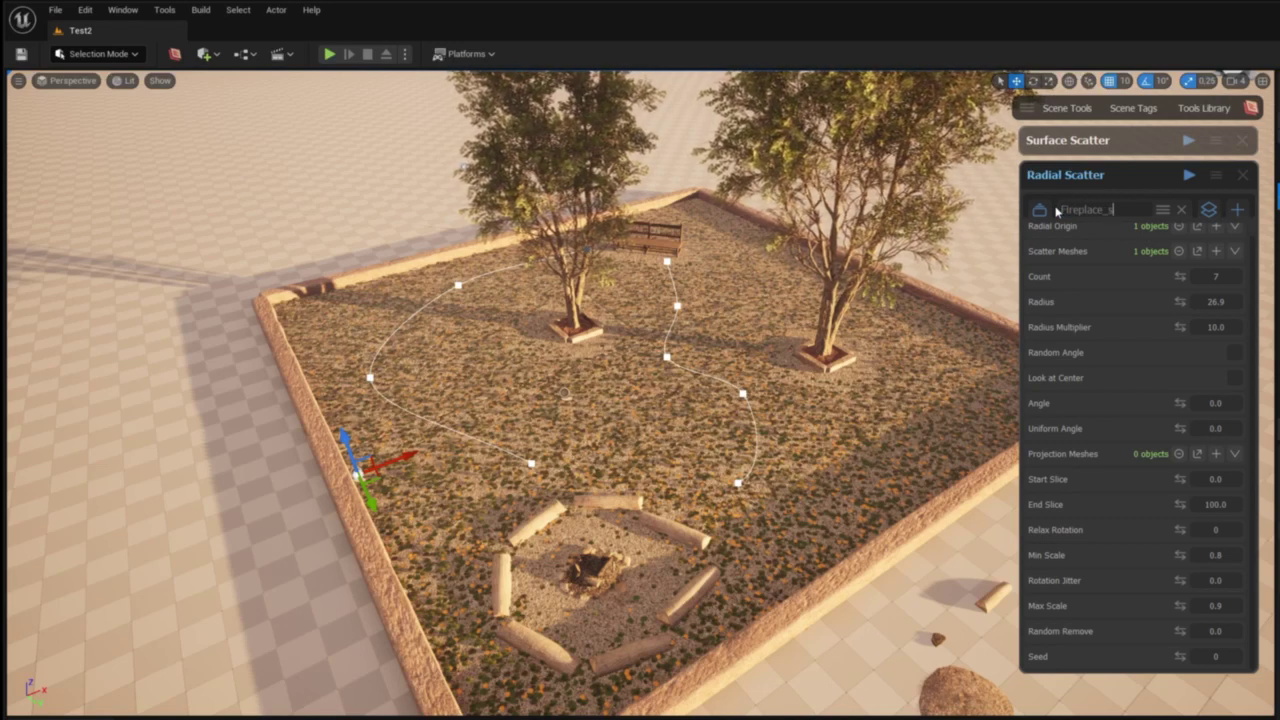
left_click(1112, 178)
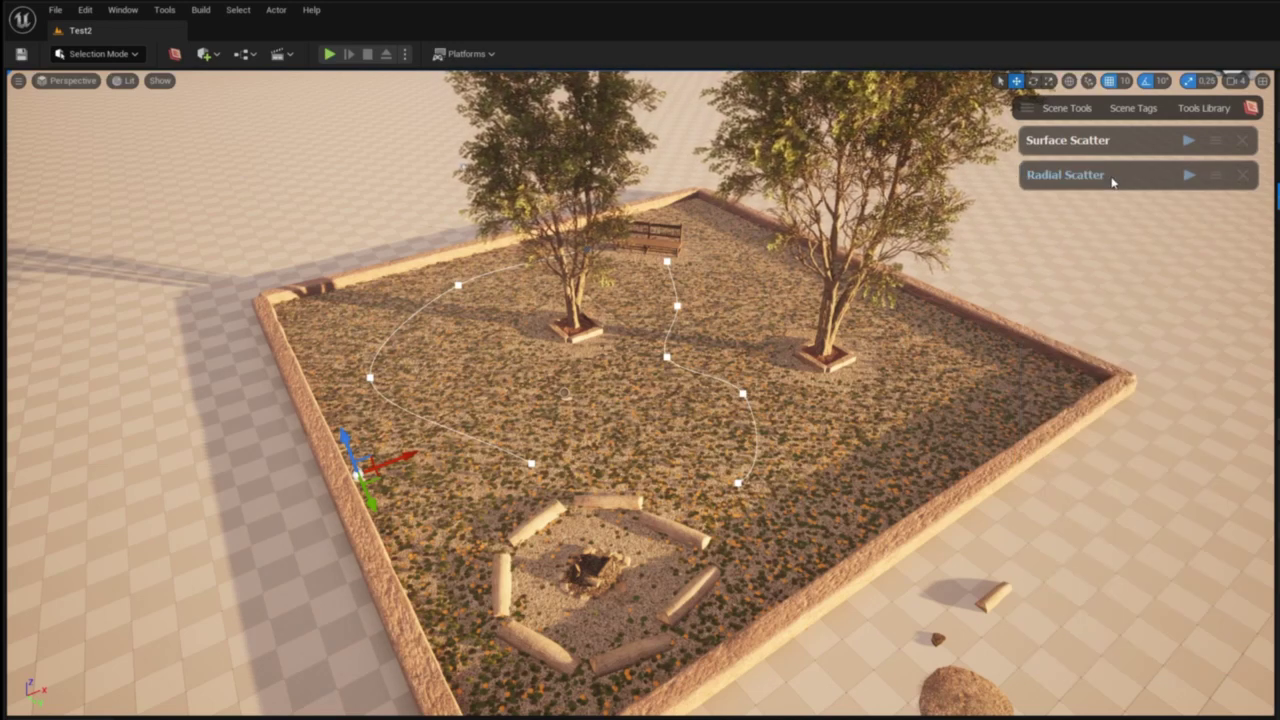
- Search the tools library for "path" and open a new Path Scatter
left_click(1206, 108)
type("path")
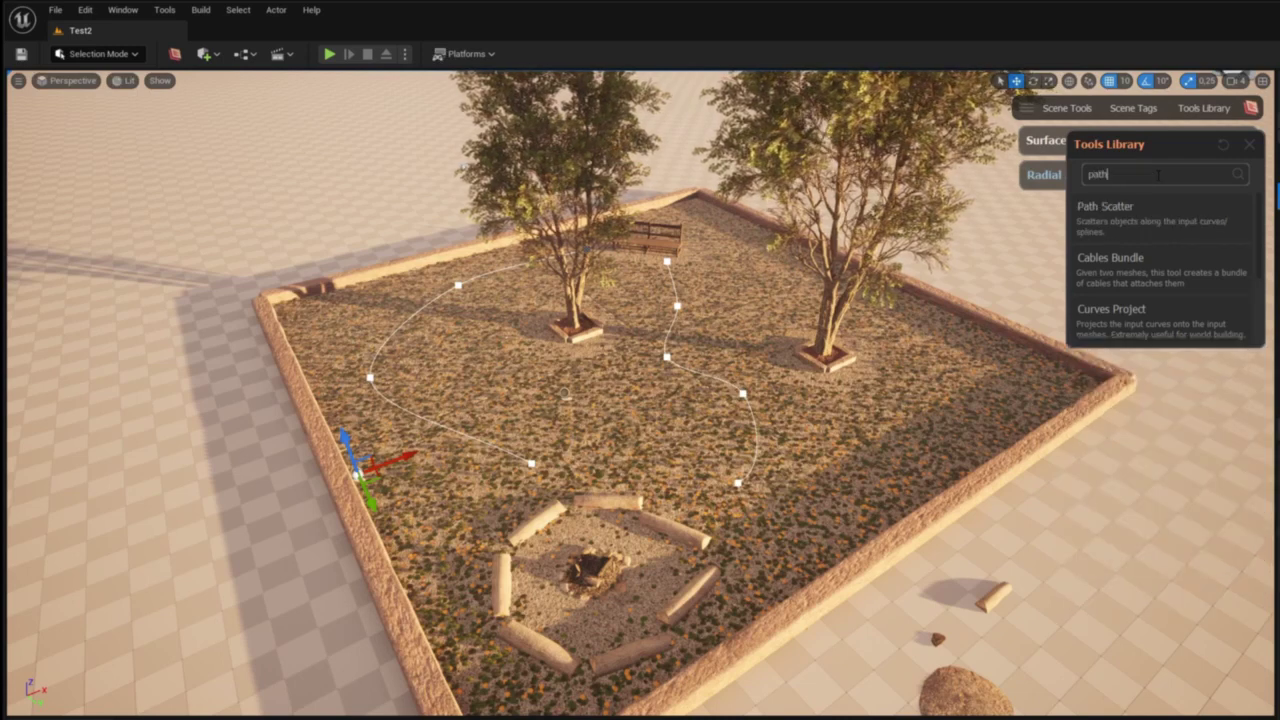
left_click(1131, 222)
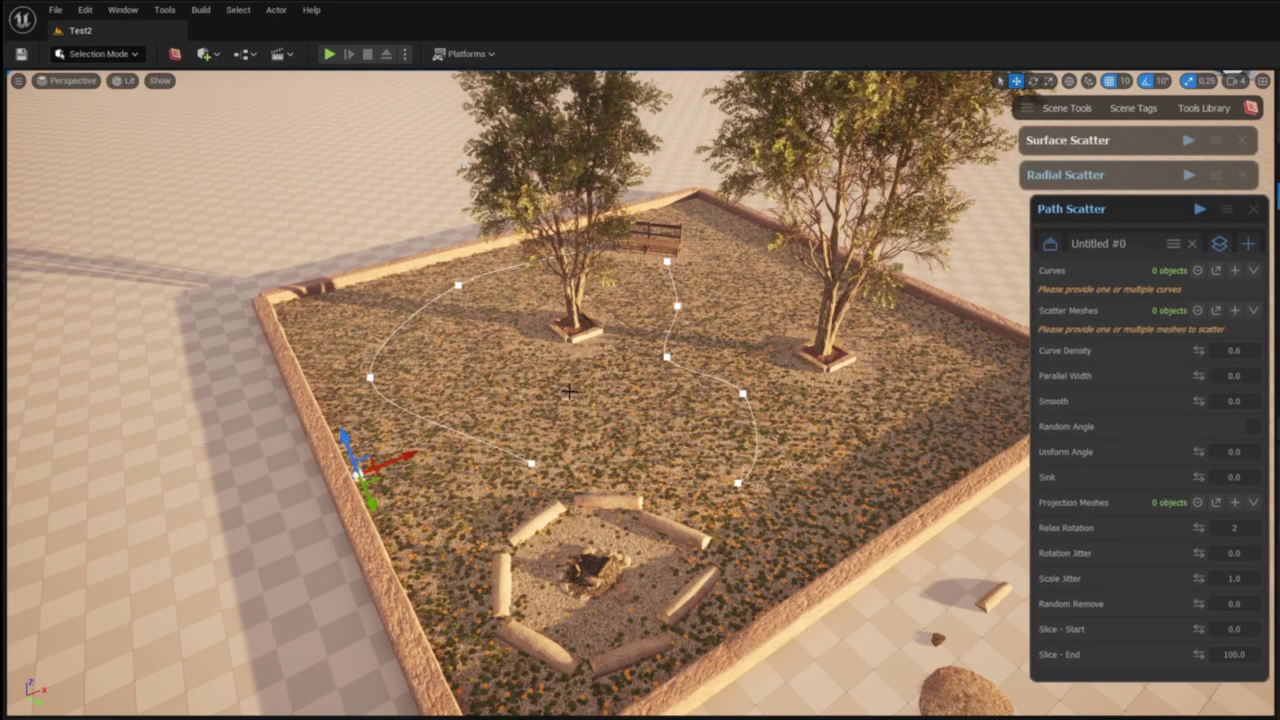
- Add both curves in the garden bed as the path curves and the small rock as the scatter mesh
left_click(568, 391)
left_click(1235, 270)
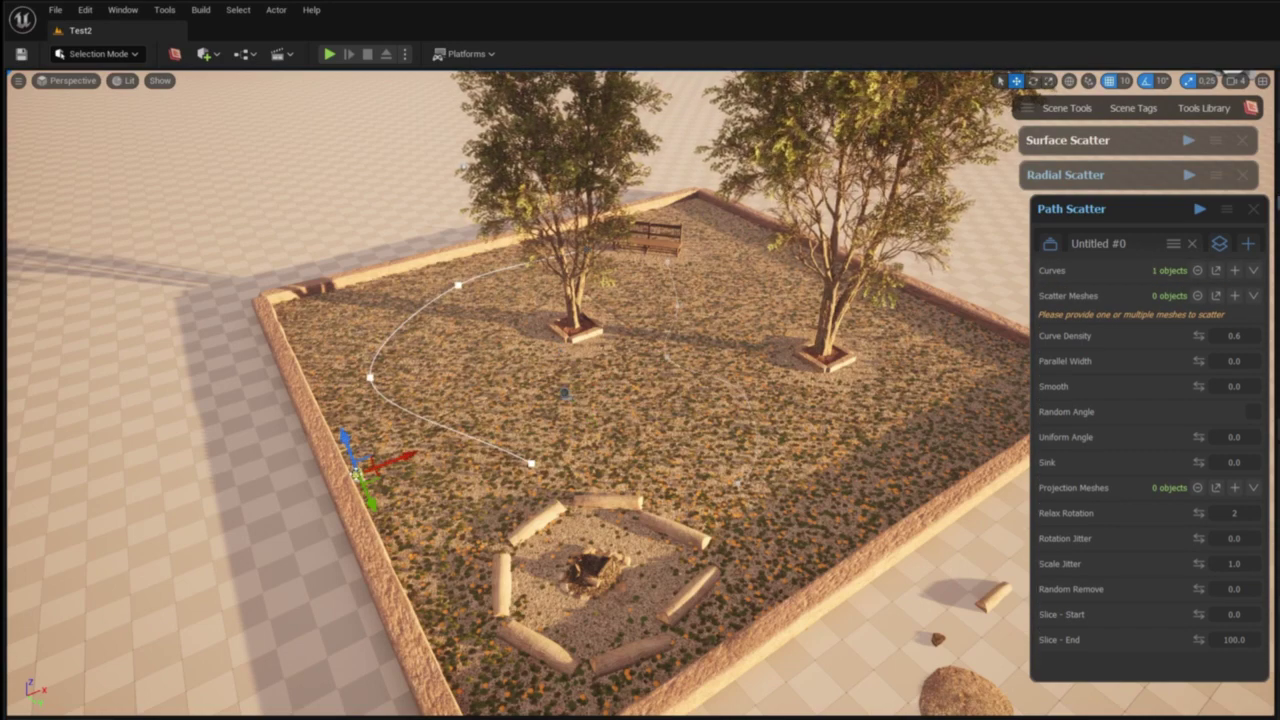
left_click(937, 632)
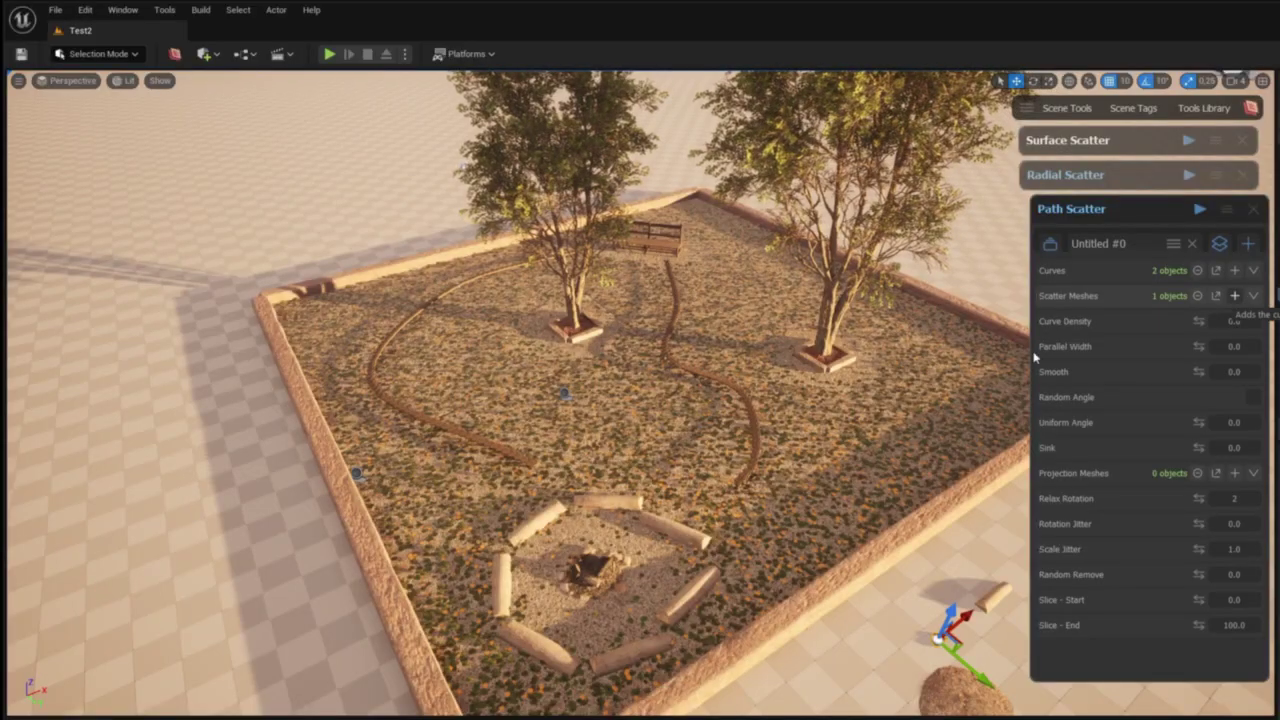
- Set the rock path's Parallel Width to 0.15 and add the garden bed ground as its projection mesh
key("w")
right_click_drag(800, 430, 790, 420)
left_click_drag(1199, 321, 1232, 321)
left_click_drag(1199, 346, 1230, 347)
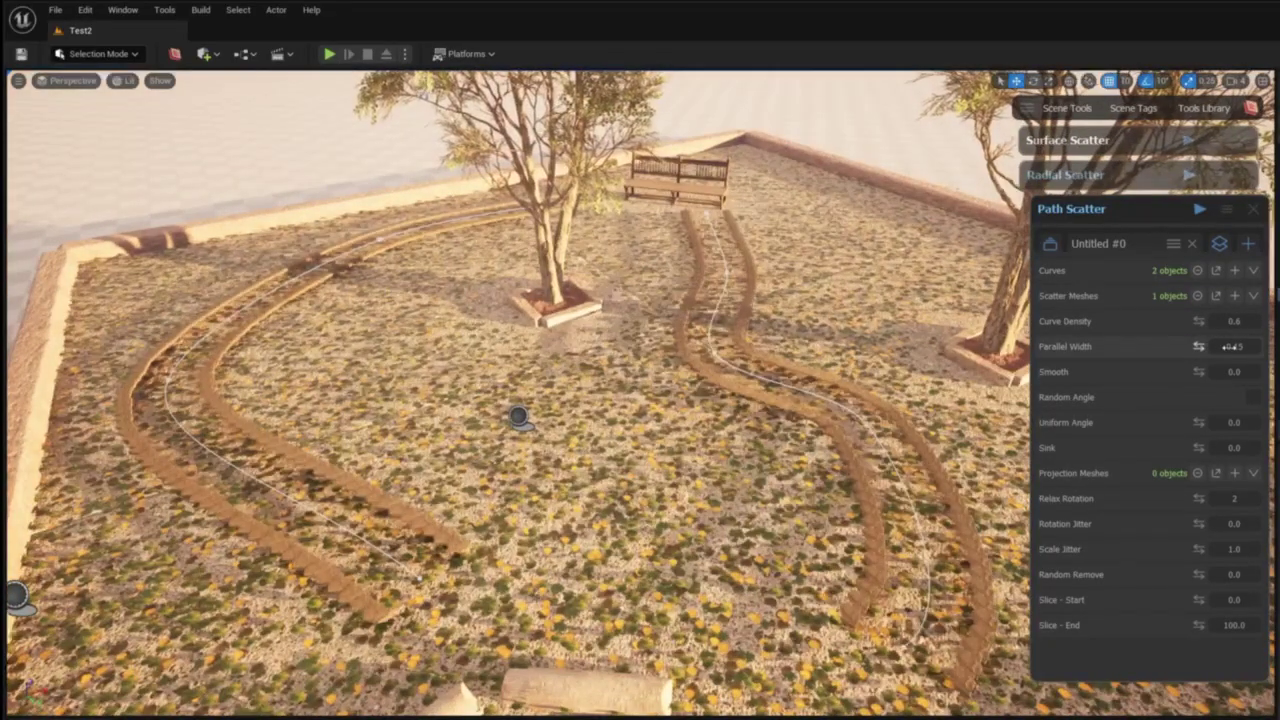
left_click(965, 460)
left_click(1233, 474)
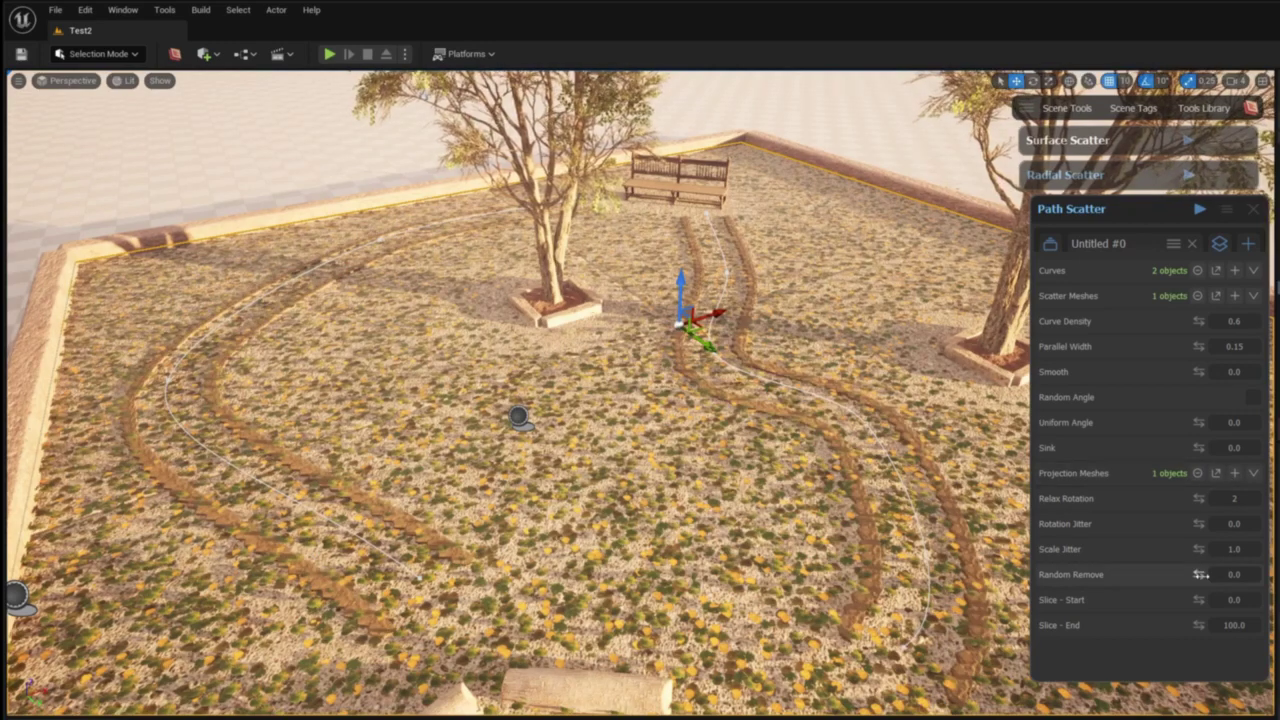
- Set the rock path's Random Remove to 0.32, Smooth 0.26, Curve Density 0.7, Relax Rotation 12, Rotation Jitter 0.9 and Scale Jitter 10
left_click_drag(1201, 575, 1218, 575)
left_click_drag(1199, 372, 1212, 372)
left_click_drag(1199, 498, 1230, 549)
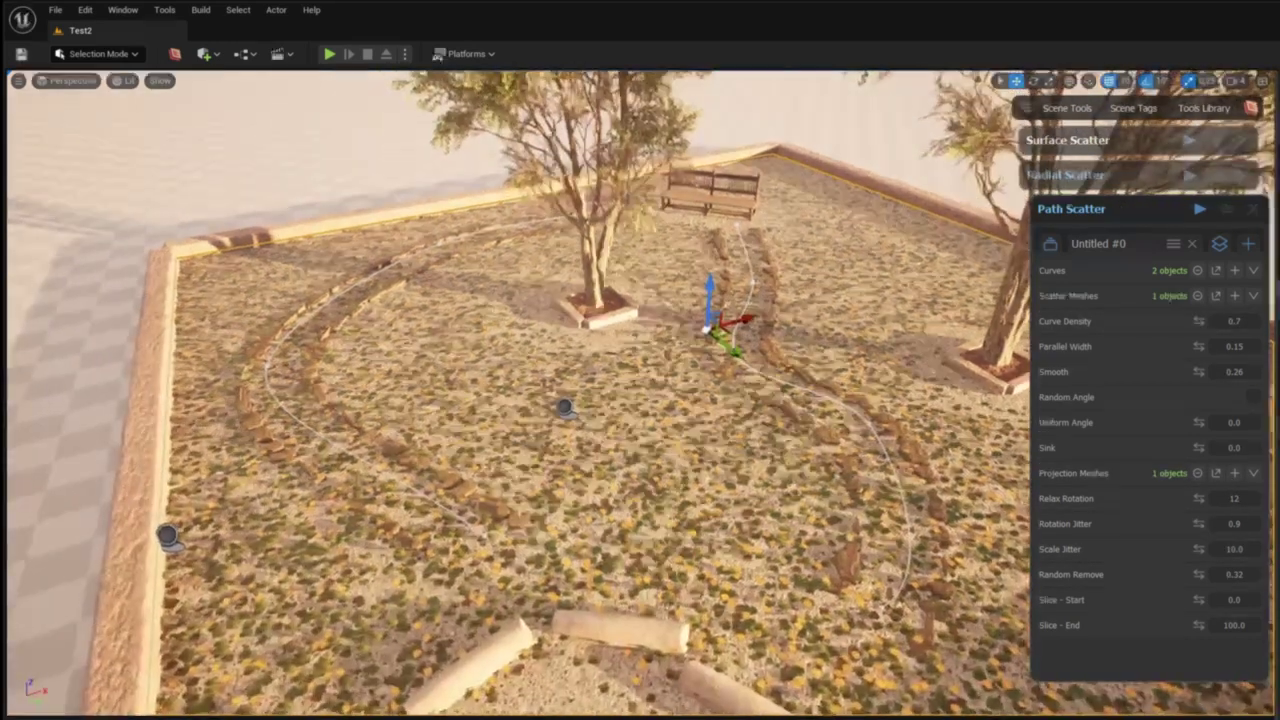
- Name the current path setup Path_rocks and create a second Path Scatter setup named Path_dirt
left_click(1137, 246)
left_click_drag(1137, 246, 1068, 248)
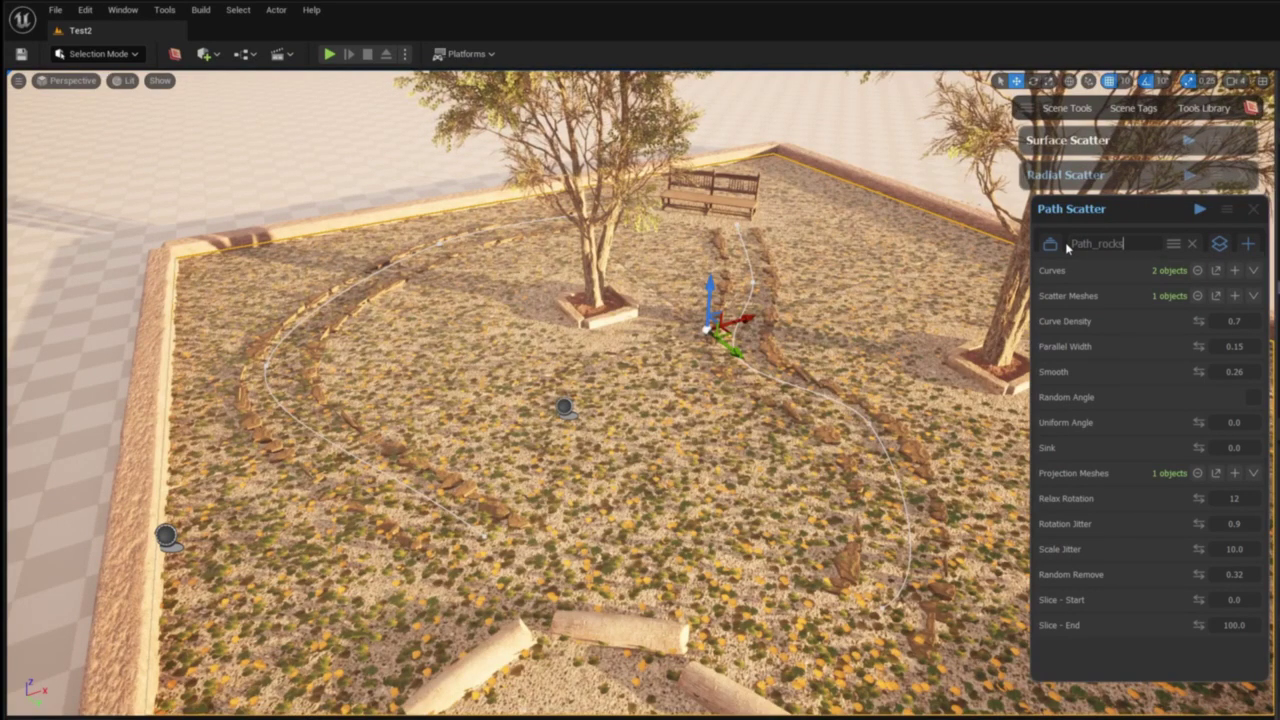
left_click(1248, 244)
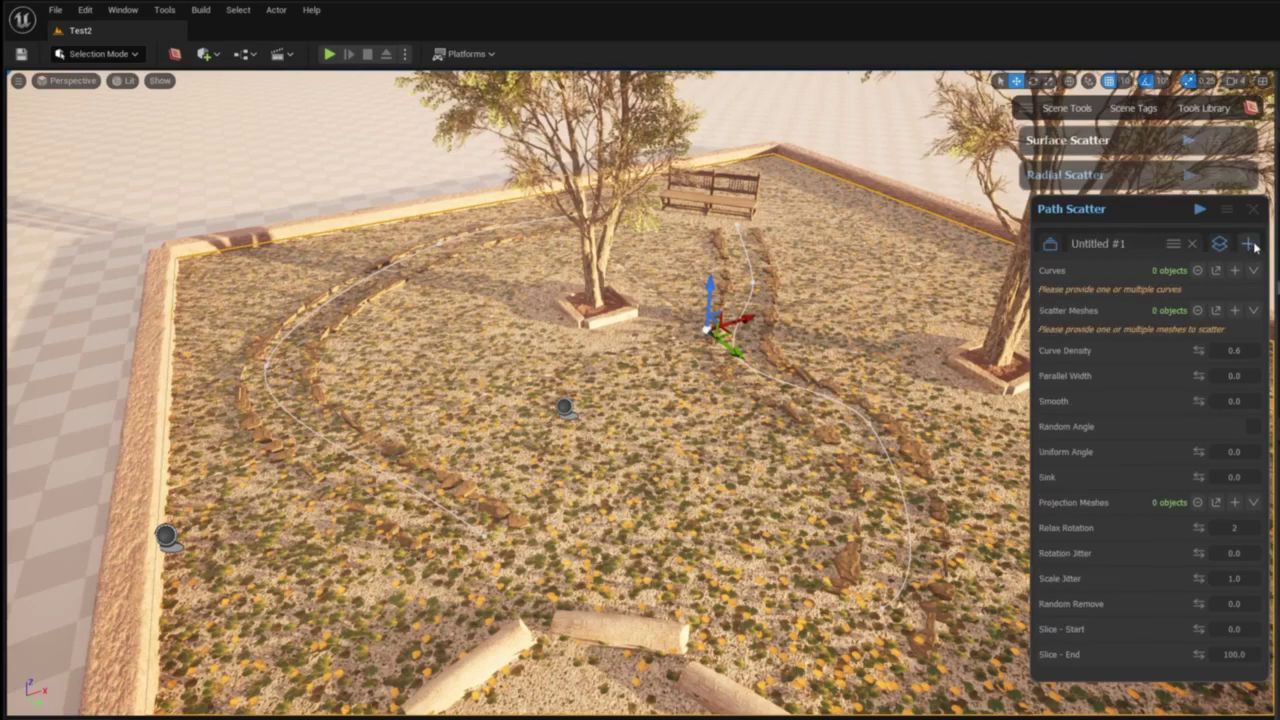
left_click(1075, 246)
type("Path_dirt")
key("Return")
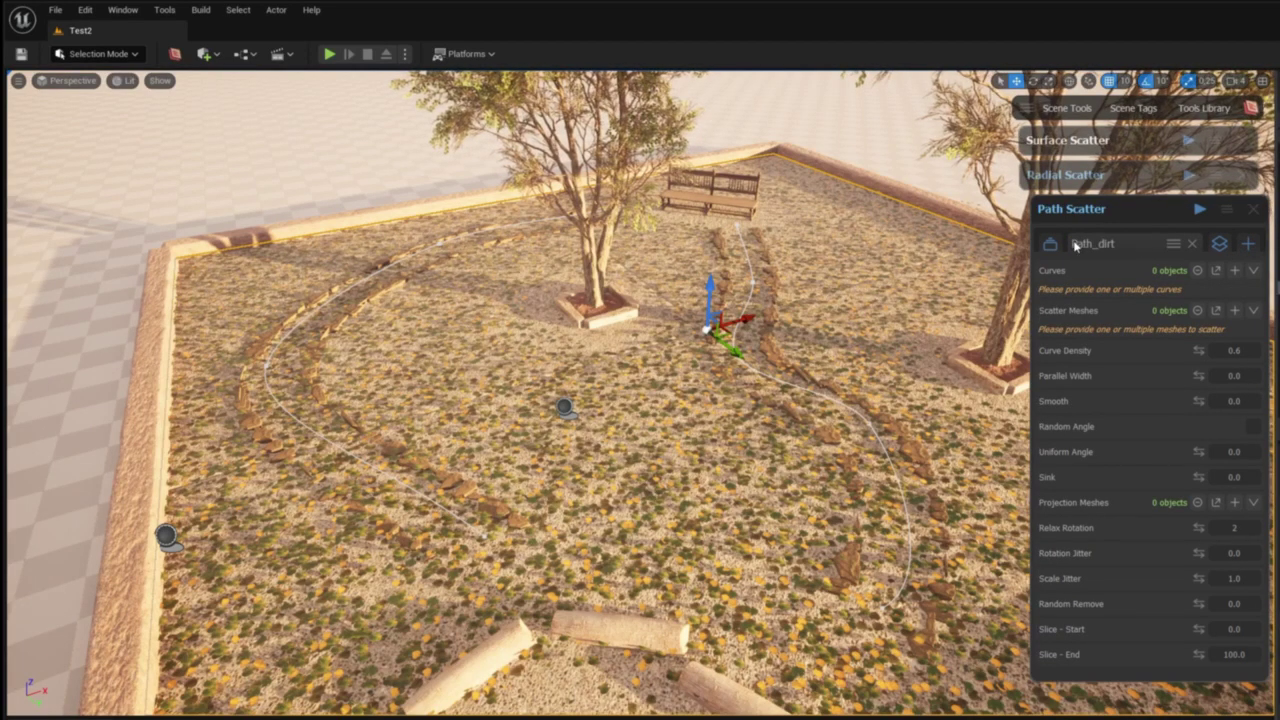
- Add both garden bed curves to the Path_dirt setup's Curves
mouse_move(538, 432)
right_mouse_down()
mouse_move(550, 440)
mouse_move(538, 432)
right_mouse_up()
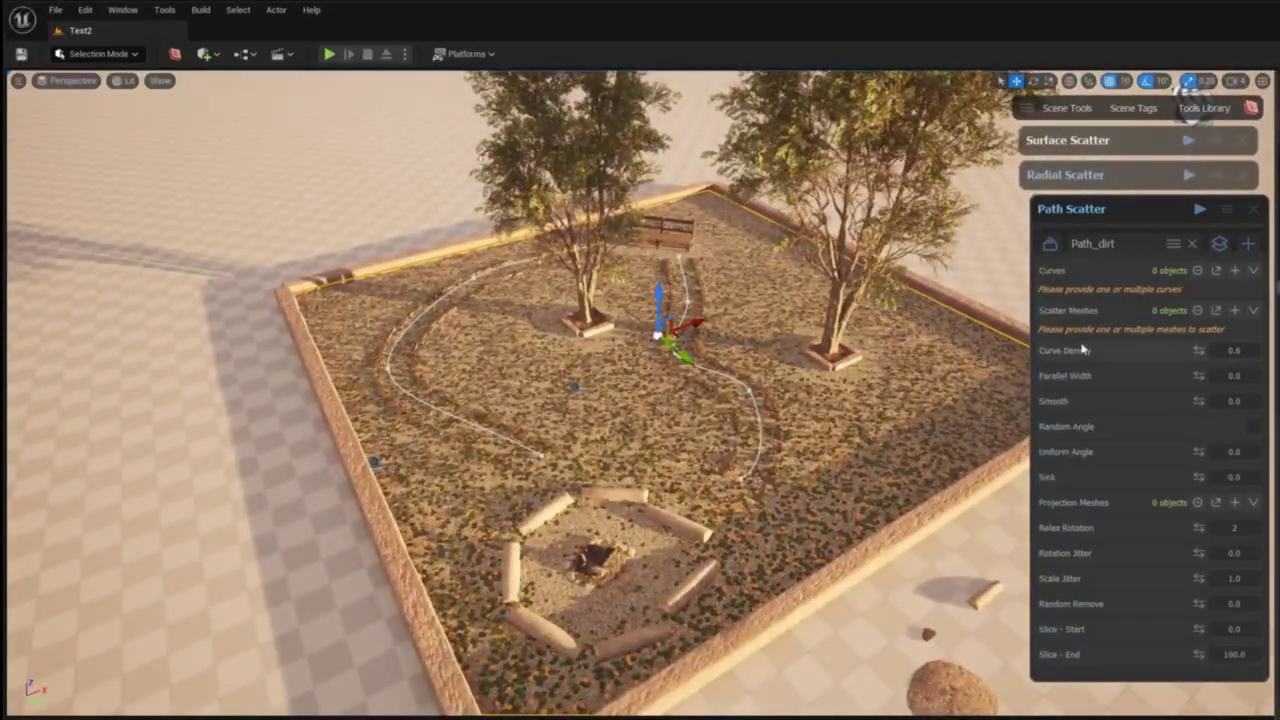
left_click(538, 450)
left_click(1234, 270)
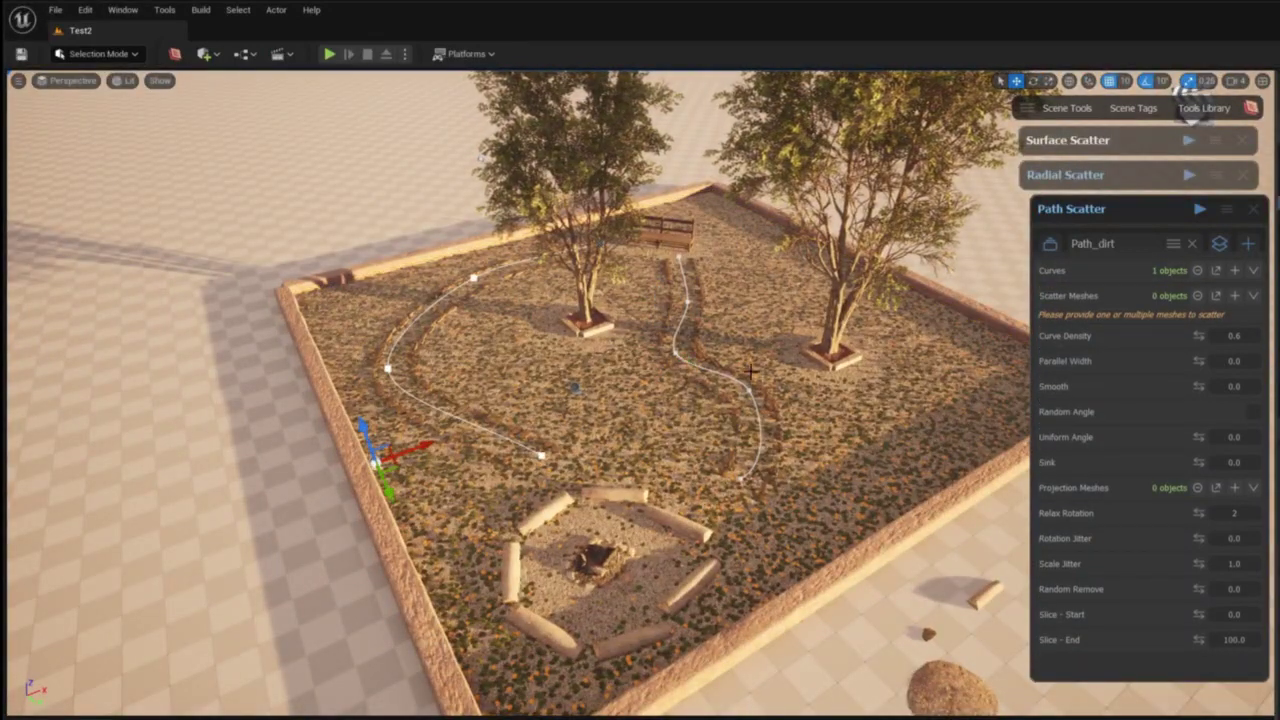
left_click(574, 387)
left_click(1234, 271)
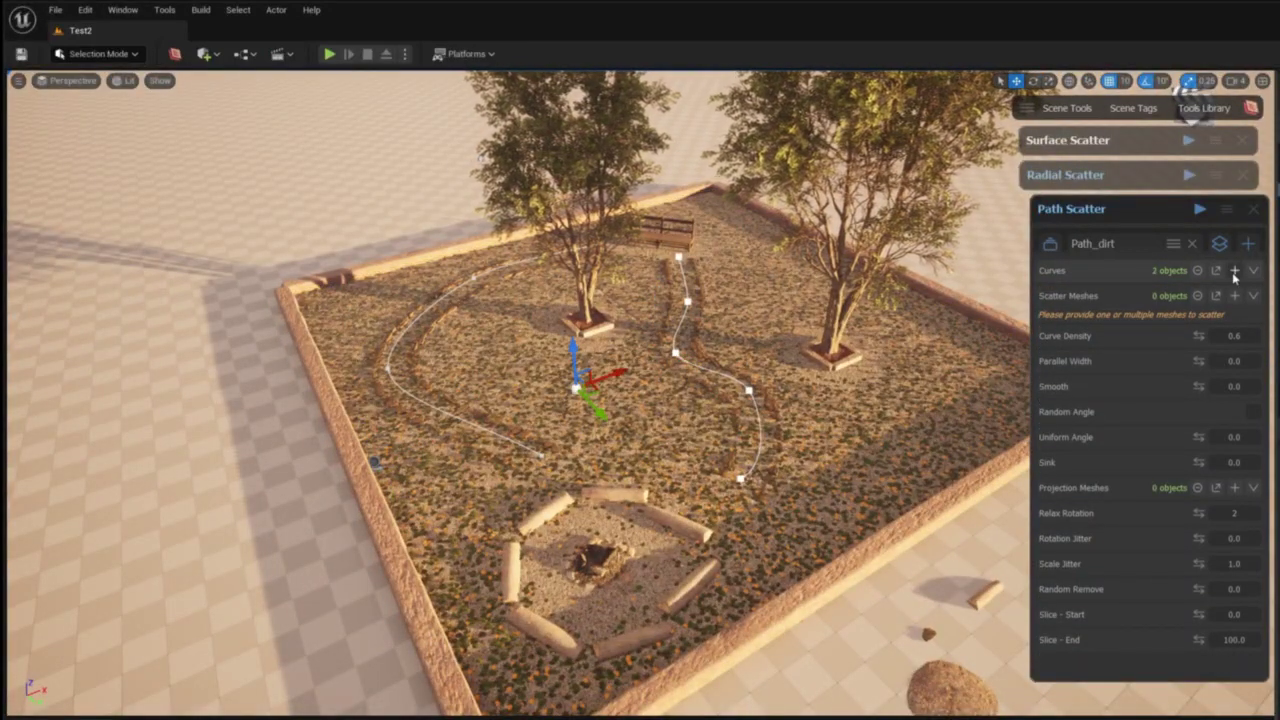
- Add the dirt mound as Path_dirt's scatter mesh and the garden bed ground as projection mesh, with Curve Density 0.79, Parallel Width 0.0 and Sink -0.06
left_click(950, 685)
left_click(1234, 296)
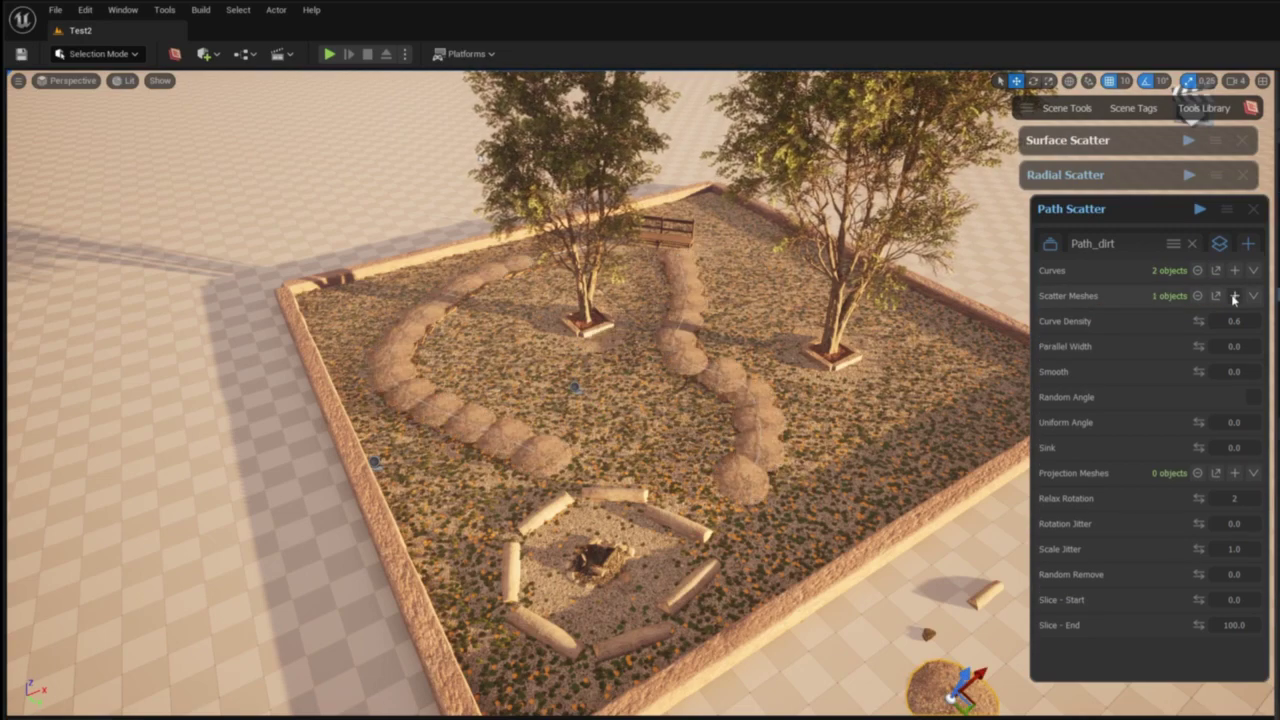
left_click(646, 572)
left_click(1234, 473)
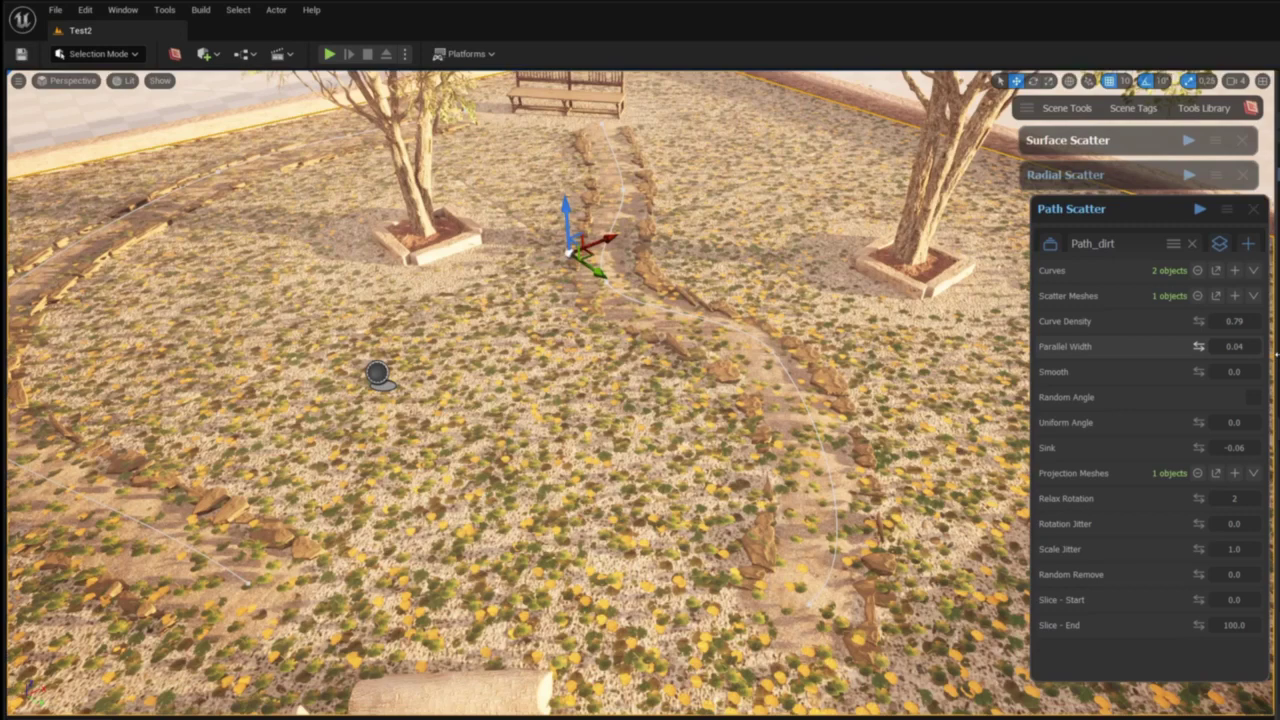
left_click_drag(1197, 372, 1169, 386)
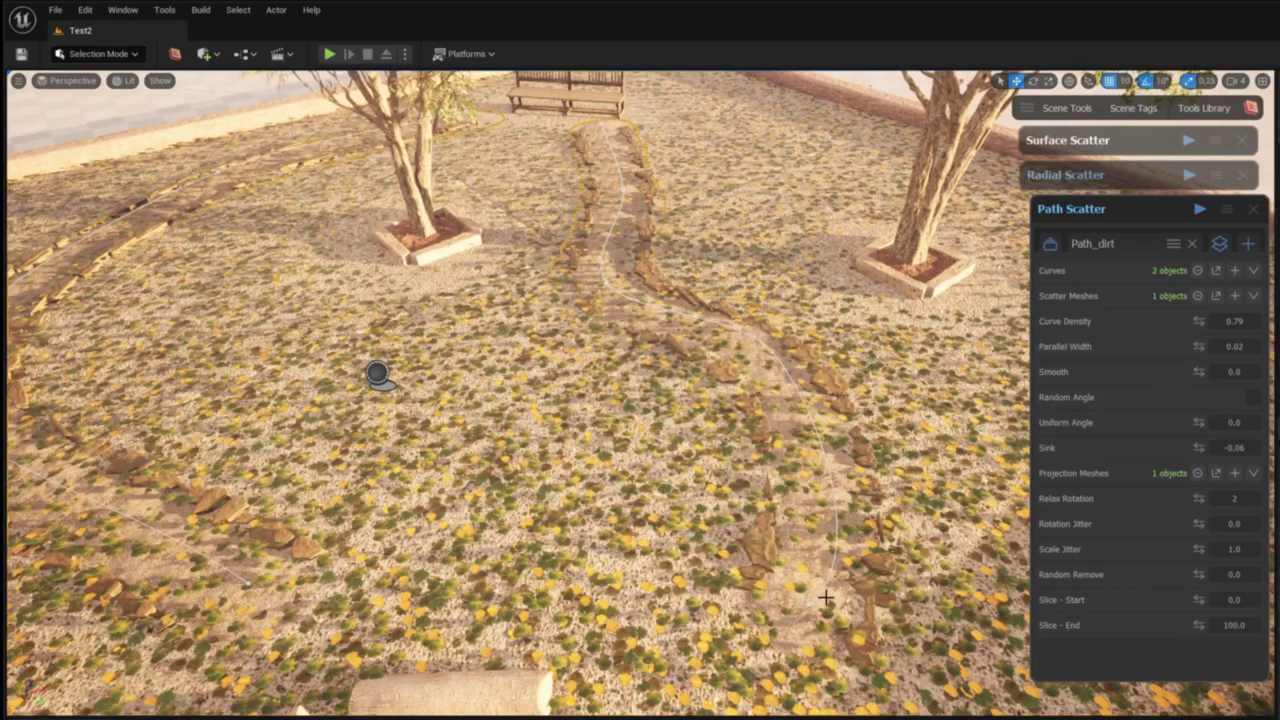
- Select the output of Path_dirt and add it to the Proximity Objects of the Base_leaves surface scatter
left_click(1175, 244)
left_click(1139, 146)
left_click(1215, 529)
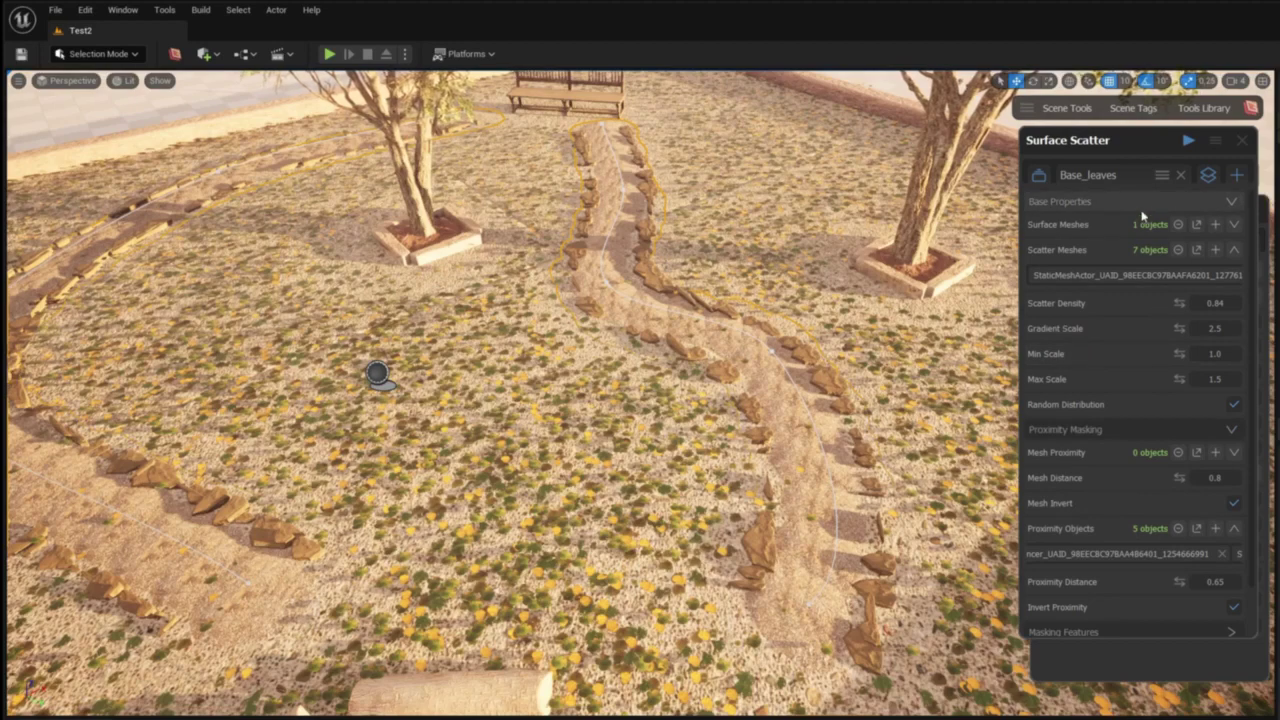
left_click(1131, 147)
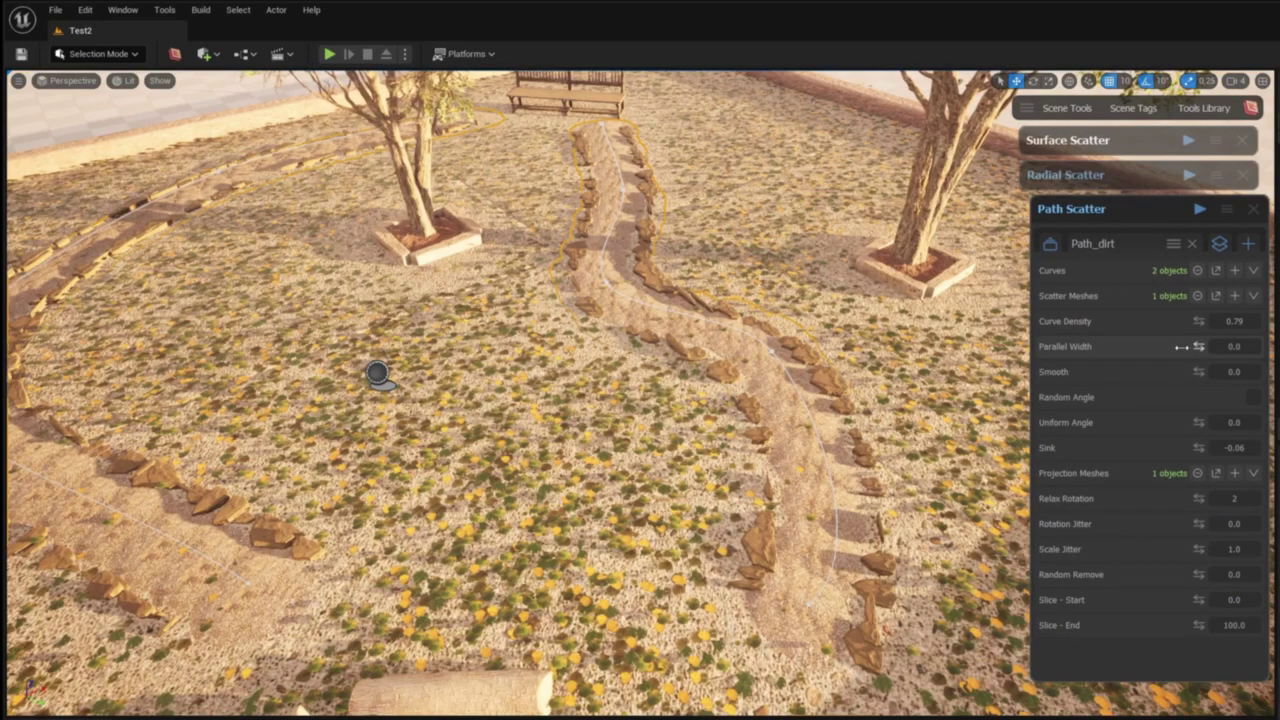
- Move a control point near the fireplace end of the garden path's curve to reshape the path
right_click_drag(749, 538, 690, 560)
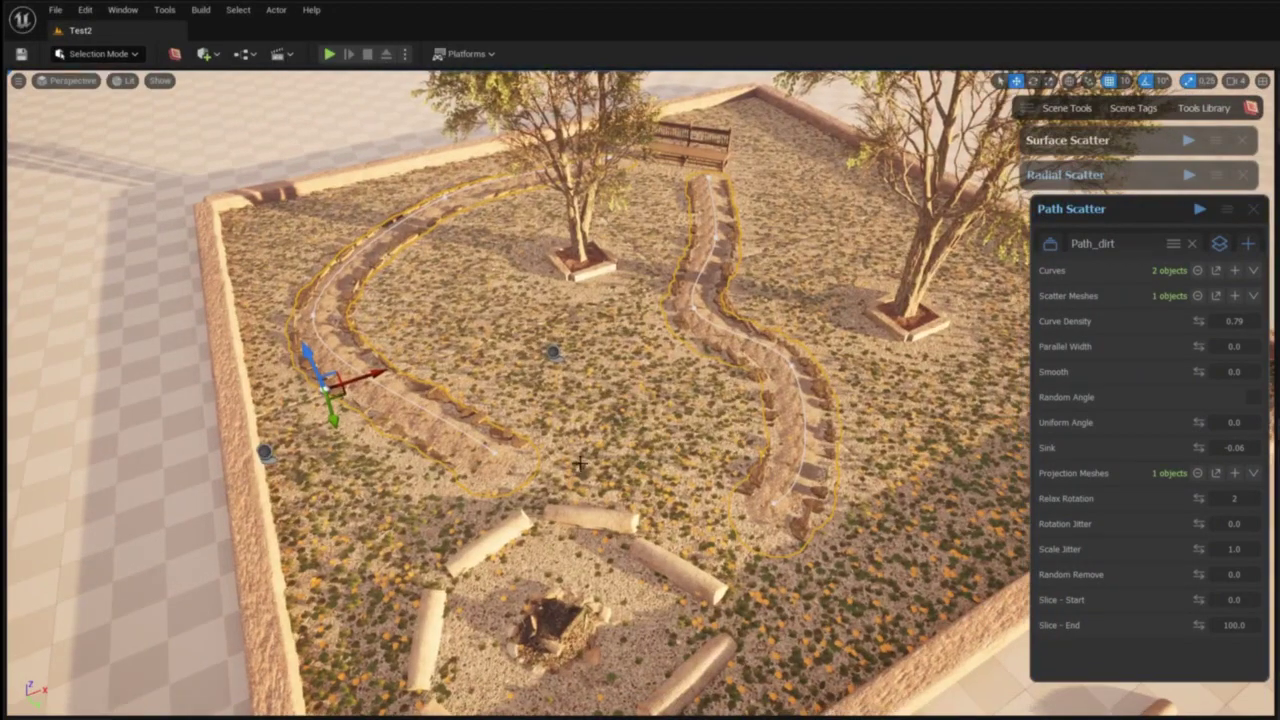
left_click(988, 677)
right_click_drag(988, 677, 970, 655)
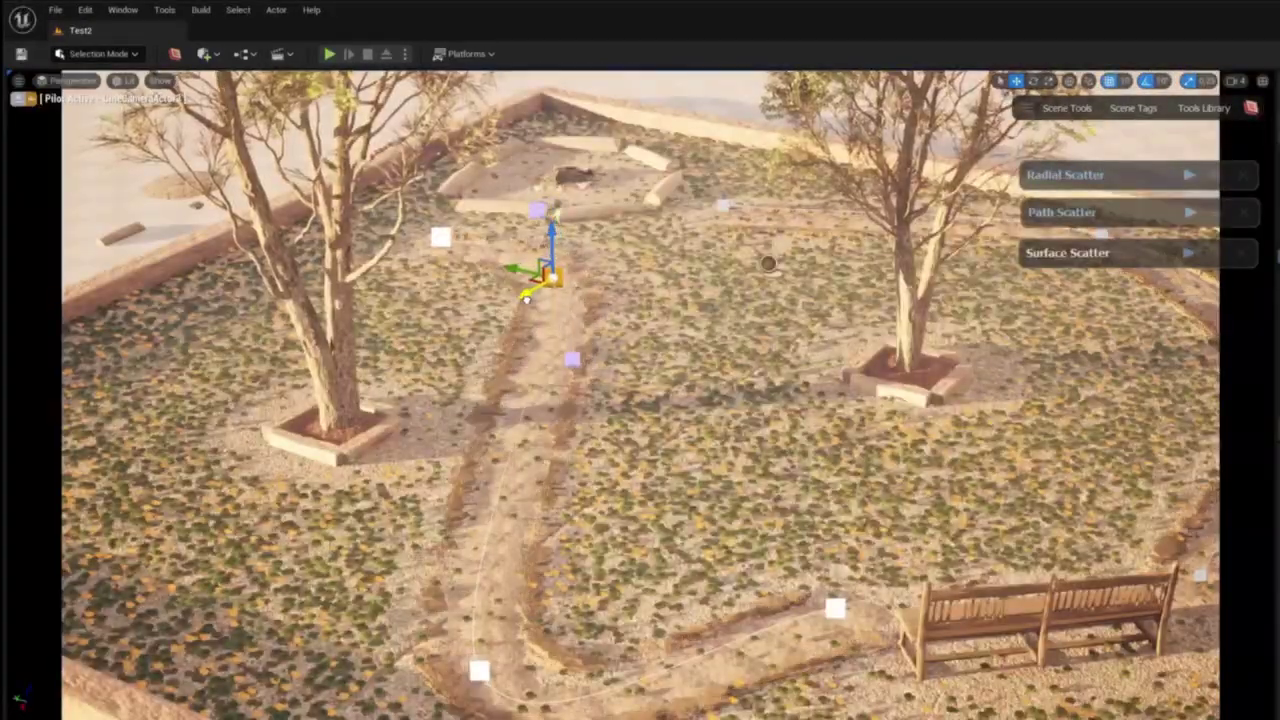
left_click_drag(526, 298, 290, 520)
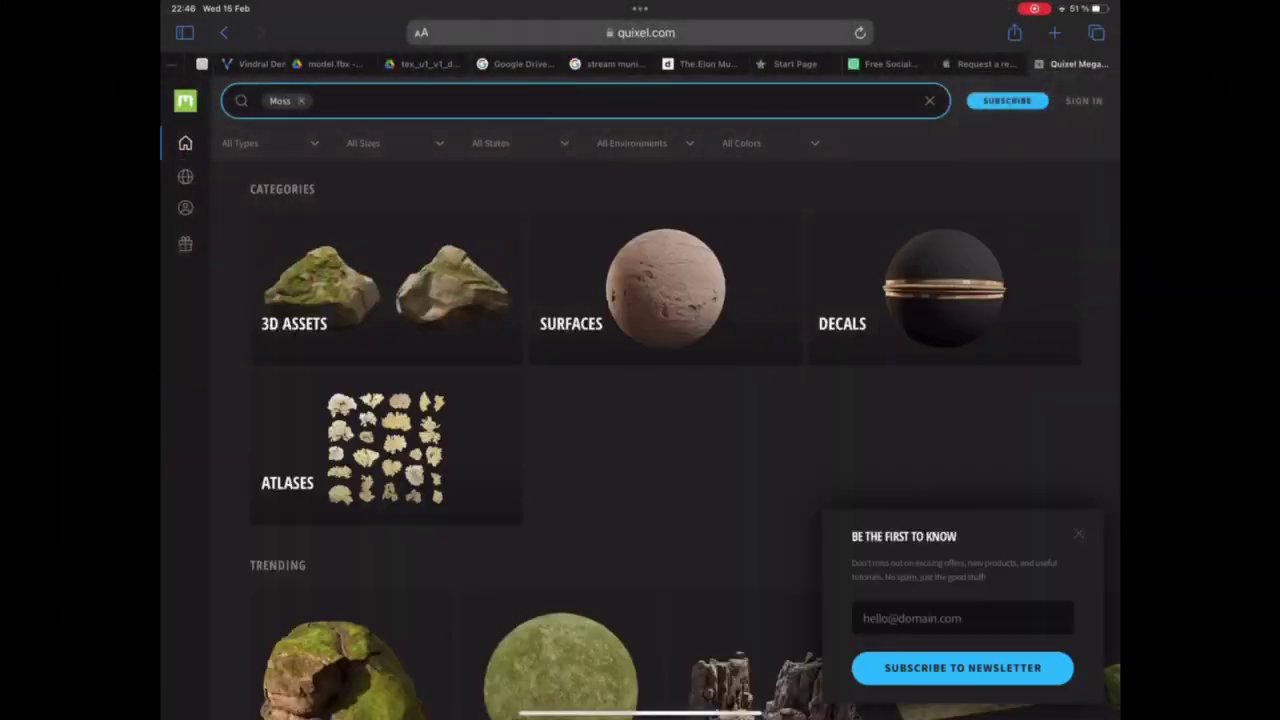
- Switch to the Quixel Megascans website and examine individual atlases in the Atlases category of the Moss search
left_click(386, 448)
left_click(1078, 534)
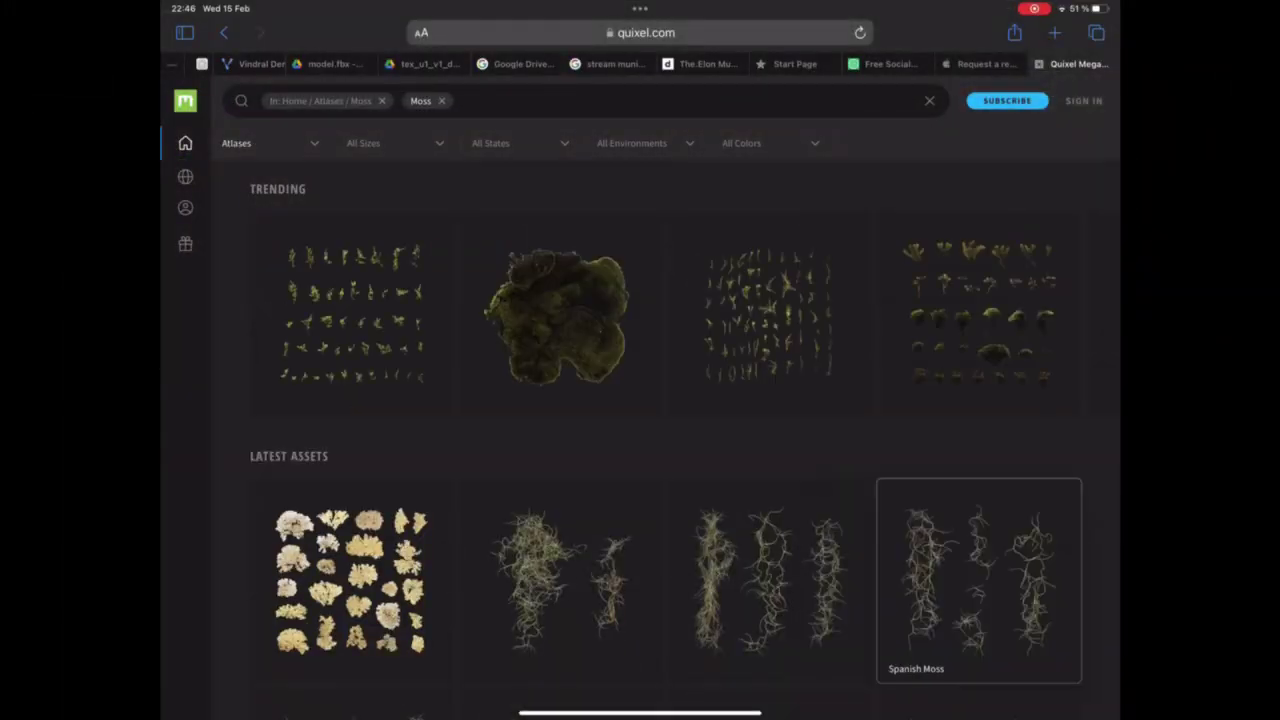
scroll(640, 420, "down", 1)
left_click(352, 268)
left_click(948, 188)
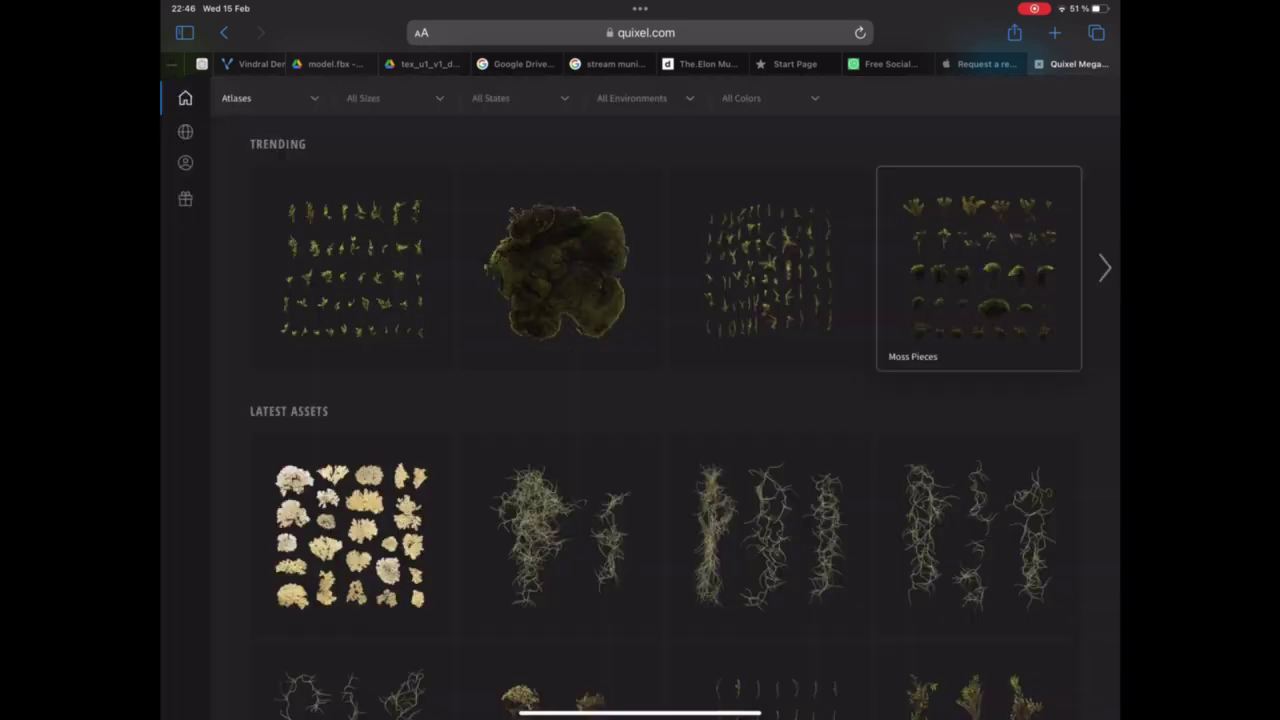
left_click(770, 268)
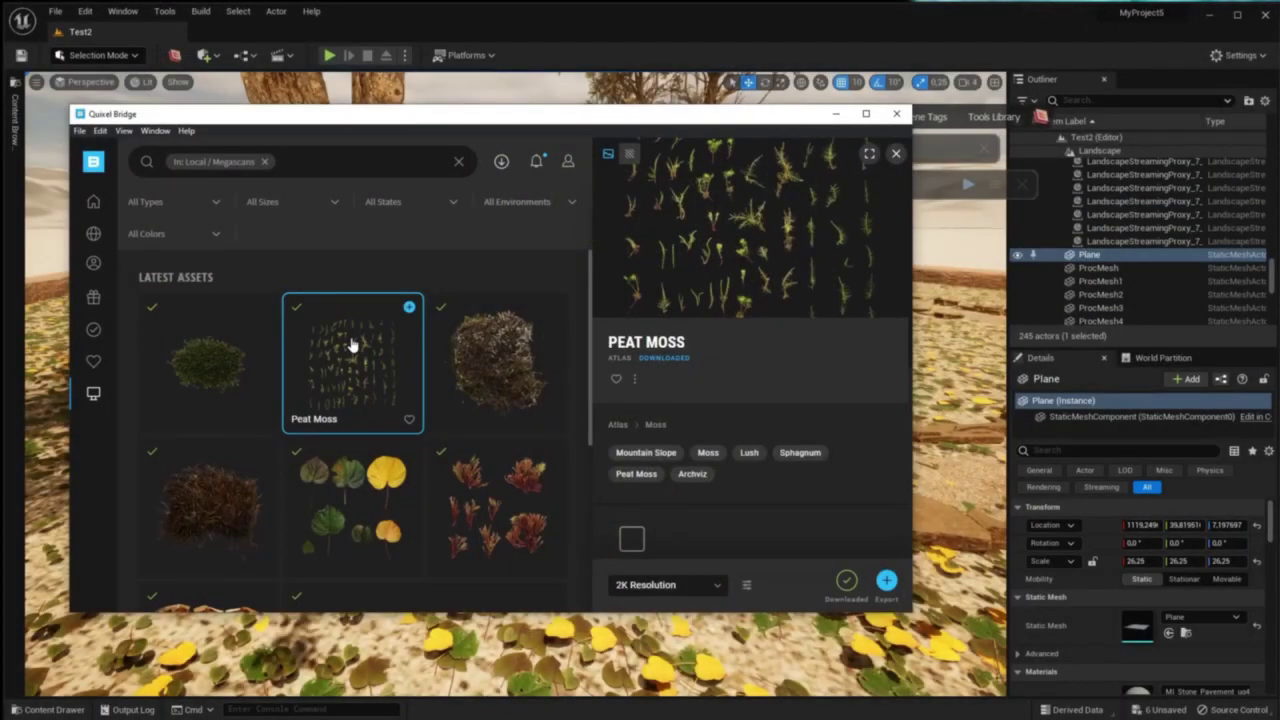
- Locate the Peat Moss atlas from Quixel Bridge in the project content and create a material named Moss_material in its moss_atlas_qhDib2 folder
right_click(355, 352)
left_click(374, 360)
left_click(48, 713)
right_click(990, 554)
left_click(1077, 244)
type("Moss_materia")
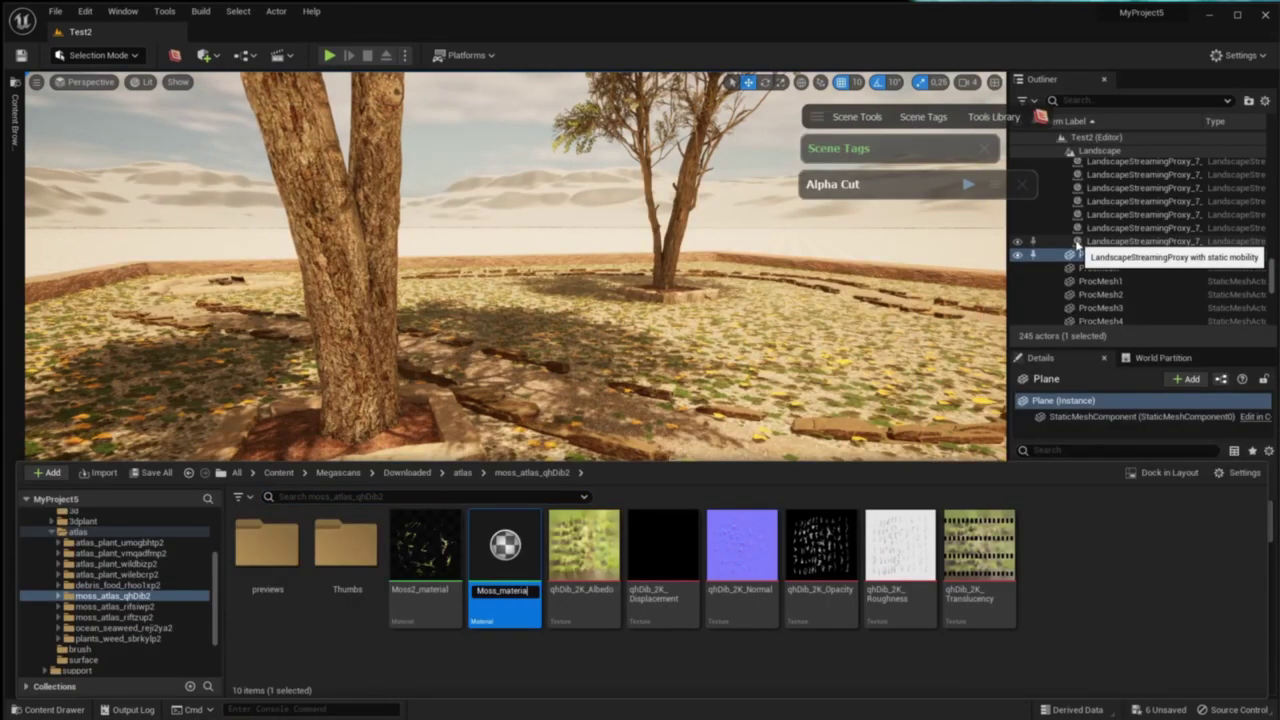
type("l")
key("Return")
- Open Moss_material and bring the qhDib_2K Albedo, Normal, Opacity and Roughness textures into its graph as texture samples
double_click(502, 562)
left_click_drag(948, 662, 948, 468)
left_click(48, 710)
left_click(584, 560)
left_click(742, 560, "ctrl")
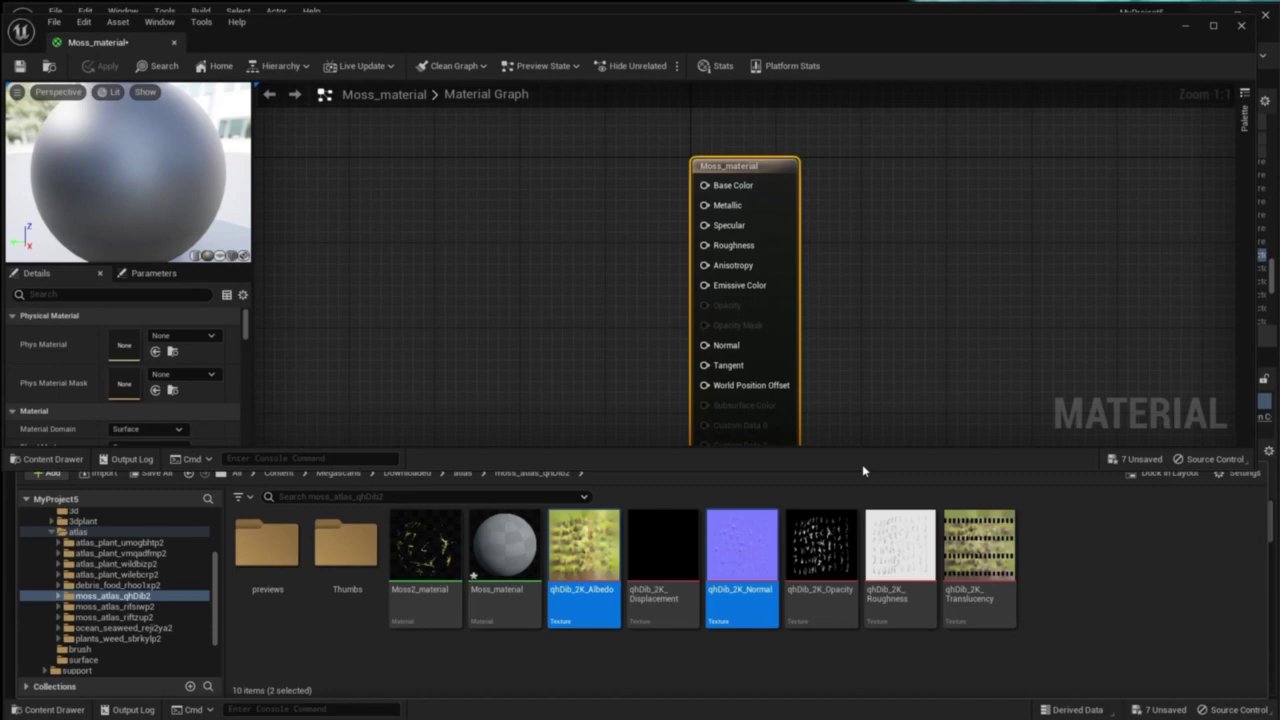
left_click(822, 560, "ctrl")
left_click(898, 560, "ctrl")
left_click_drag(898, 560, 453, 279)
left_click_drag(590, 470, 590, 646)
- Spread the four overlapping texture samples apart in the graph and set the material's Blend Mode to Masked
left_click_drag(516, 292, 388, 159)
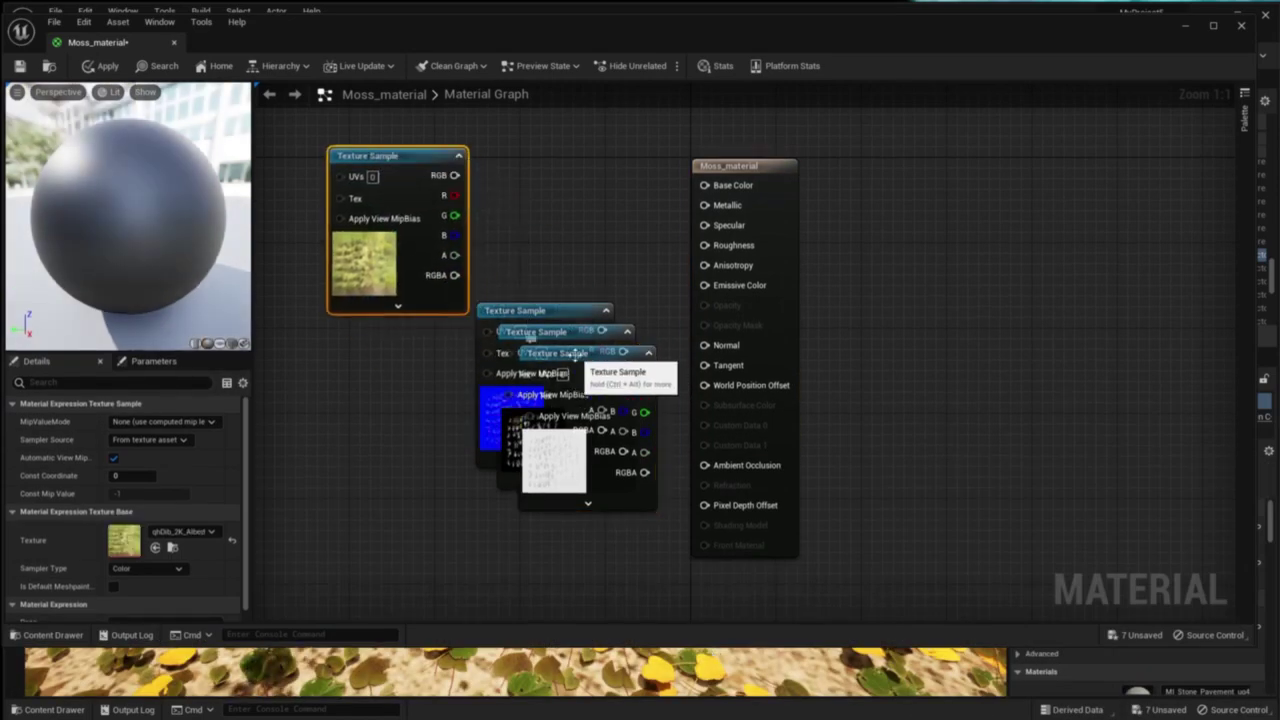
left_click_drag(575, 355, 385, 488)
left_click_drag(537, 335, 328, 340)
left_click_drag(540, 312, 606, 499)
left_click(770, 166)
left_click(148, 535)
left_click(148, 573)
- Connect albedo to Base Color, opacity to Opacity Mask, the normal map to Normal and roughness to Roughness, then save Moss_material
left_click_drag(455, 176, 709, 191)
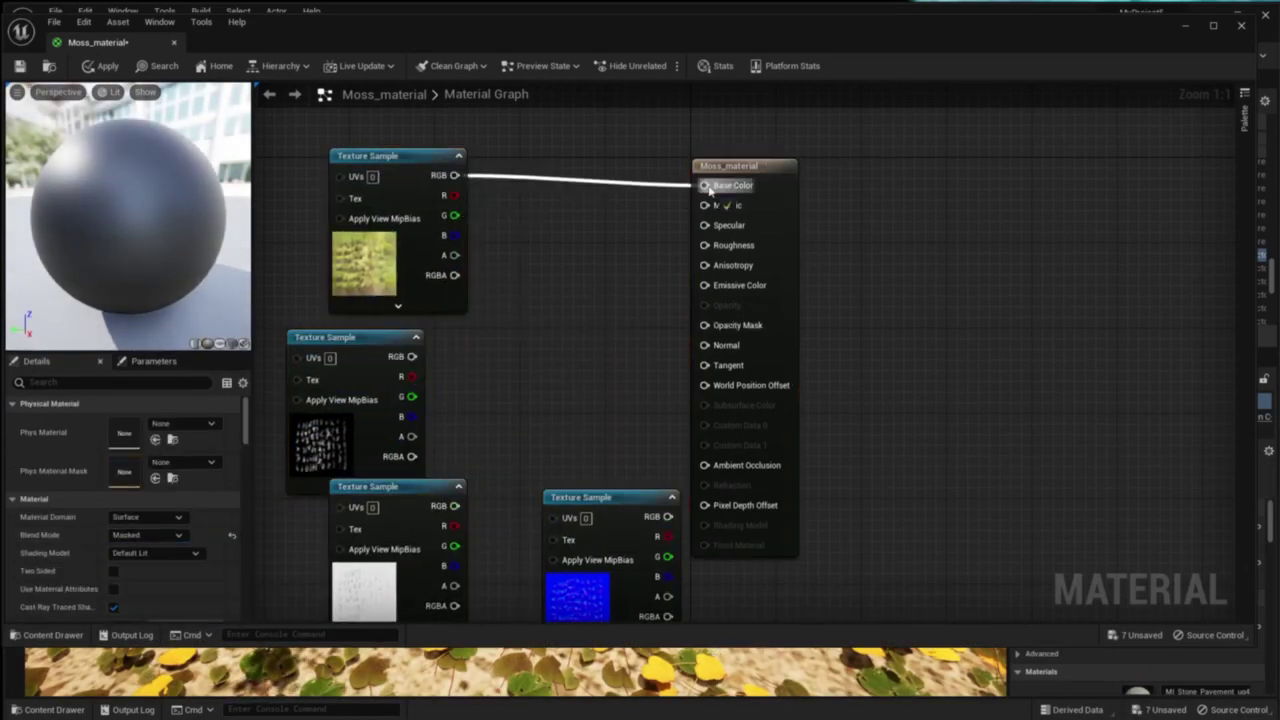
left_click_drag(411, 376, 705, 325)
left_click_drag(668, 517, 705, 345)
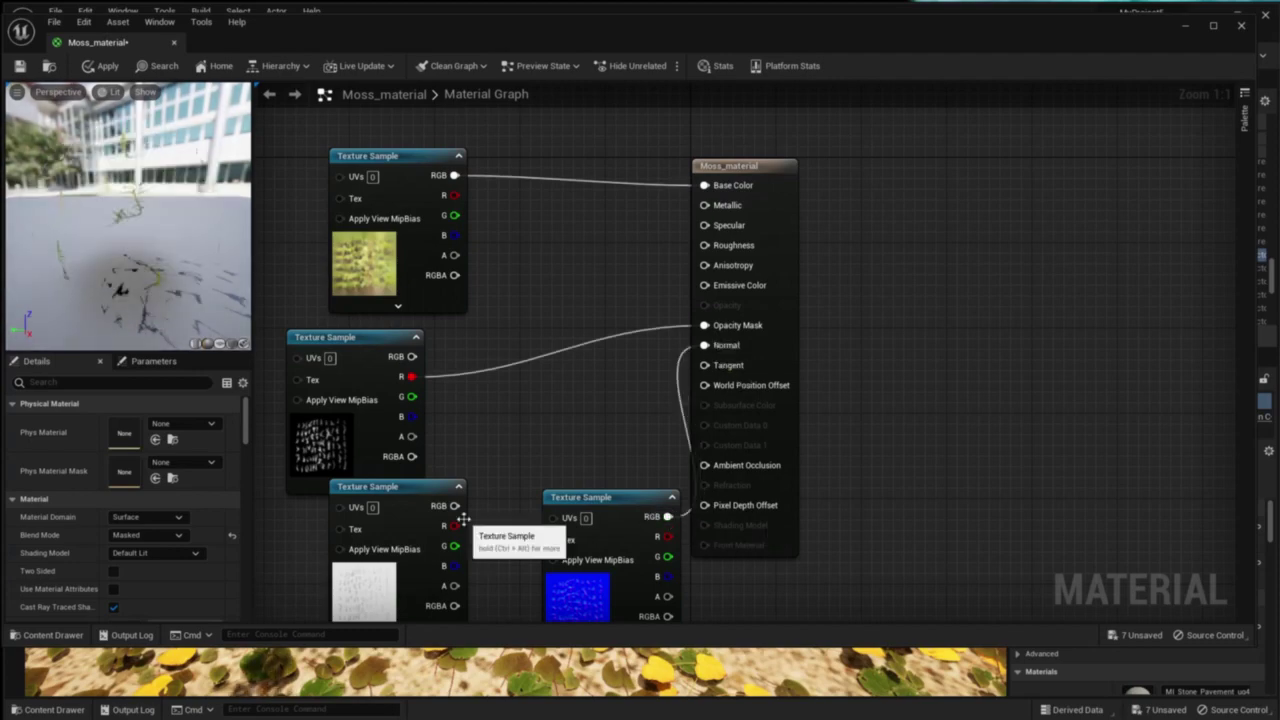
left_click_drag(455, 525, 705, 245)
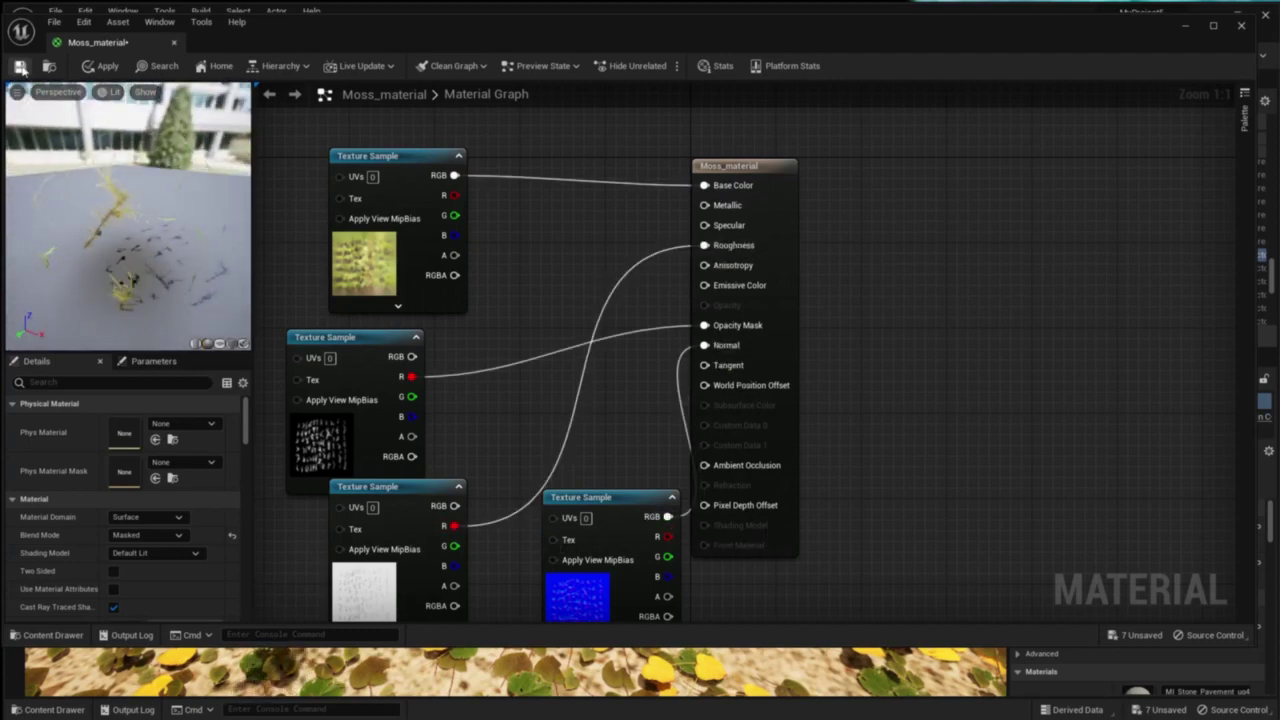
left_click(20, 66)
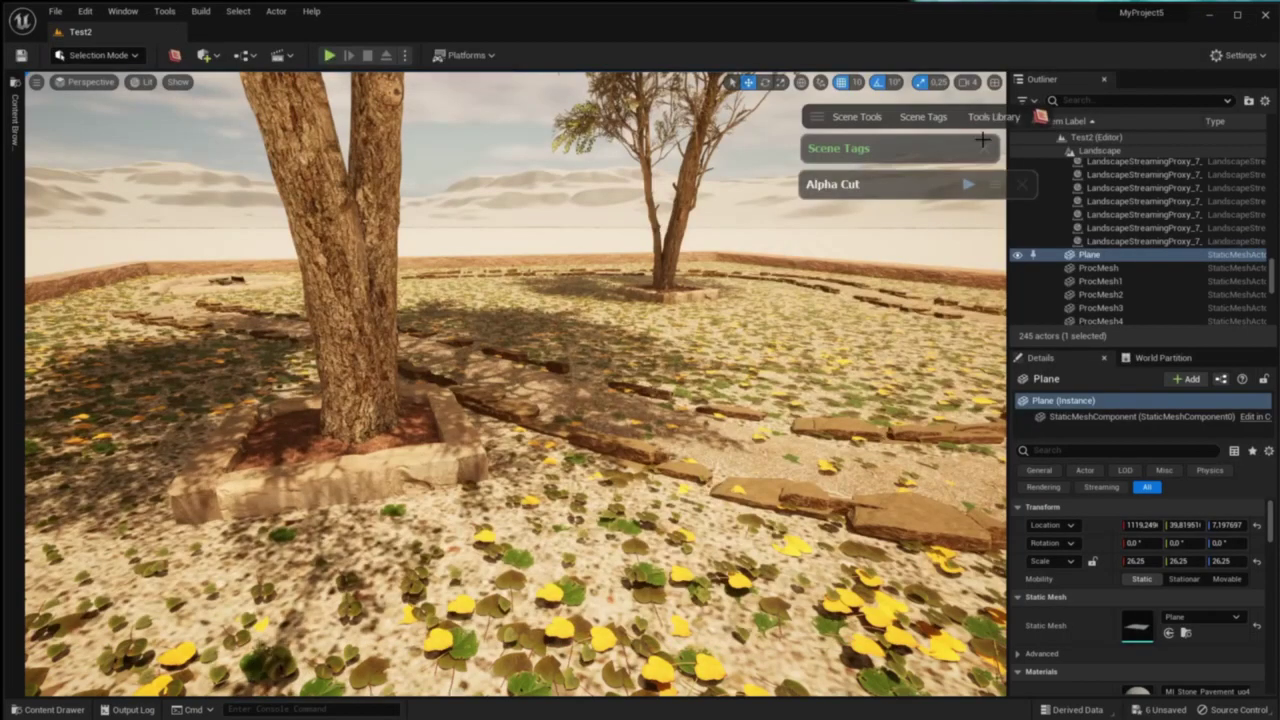
- Load qhDib_2K_Opacity.jpg from the moss_atlas_qhDib2 folder as the Alpha Cut tool's Alpha Image and assign Moss_material as its Material
left_click(993, 116)
left_click(840, 203)
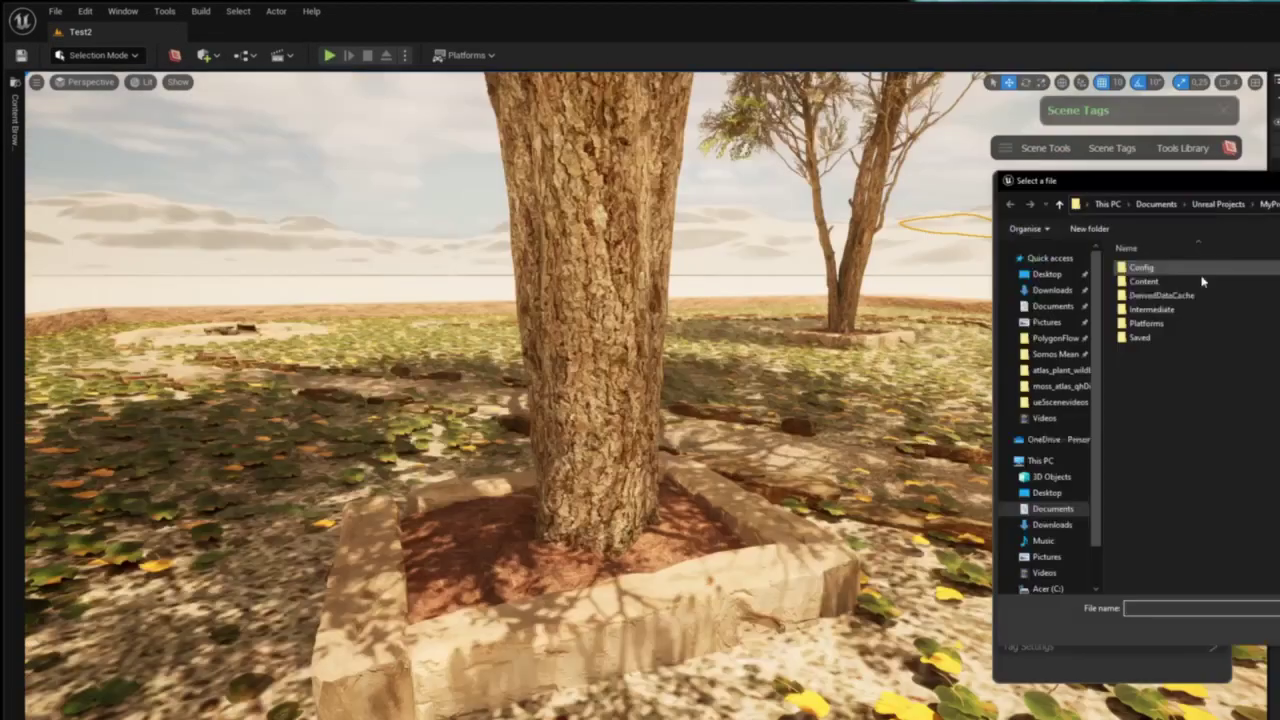
double_click(700, 274)
double_click(706, 289)
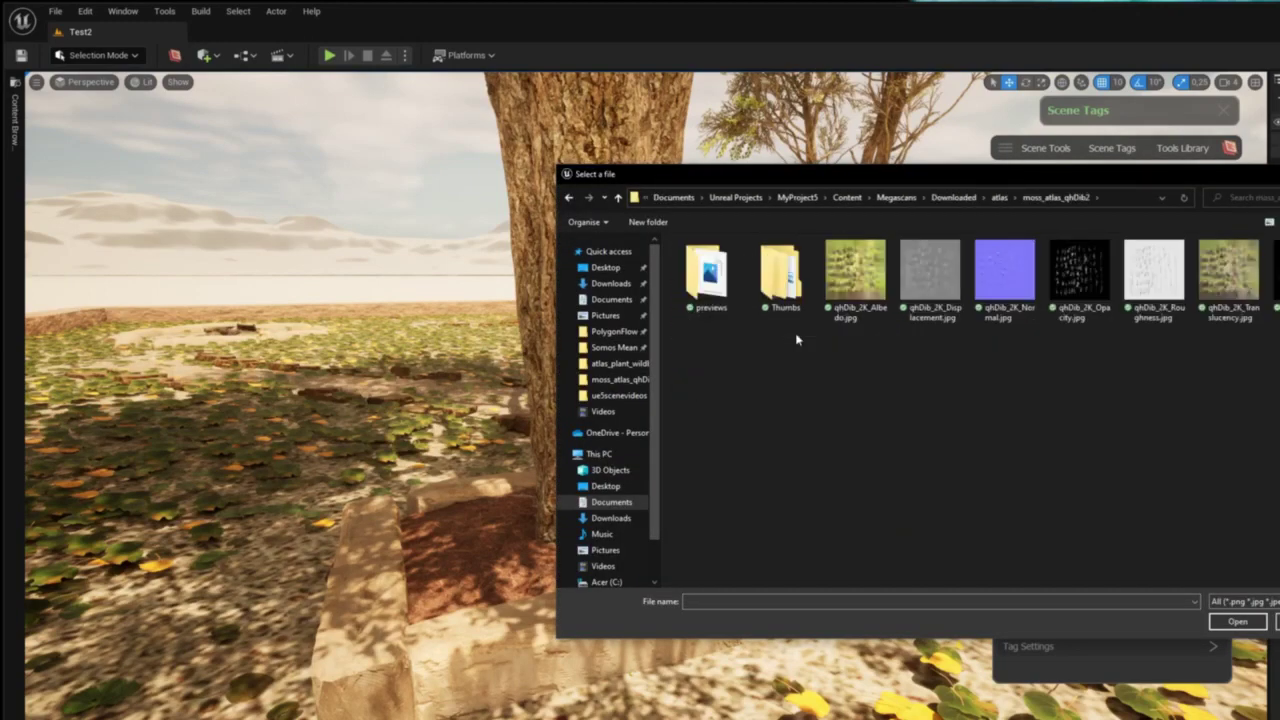
double_click(1080, 272)
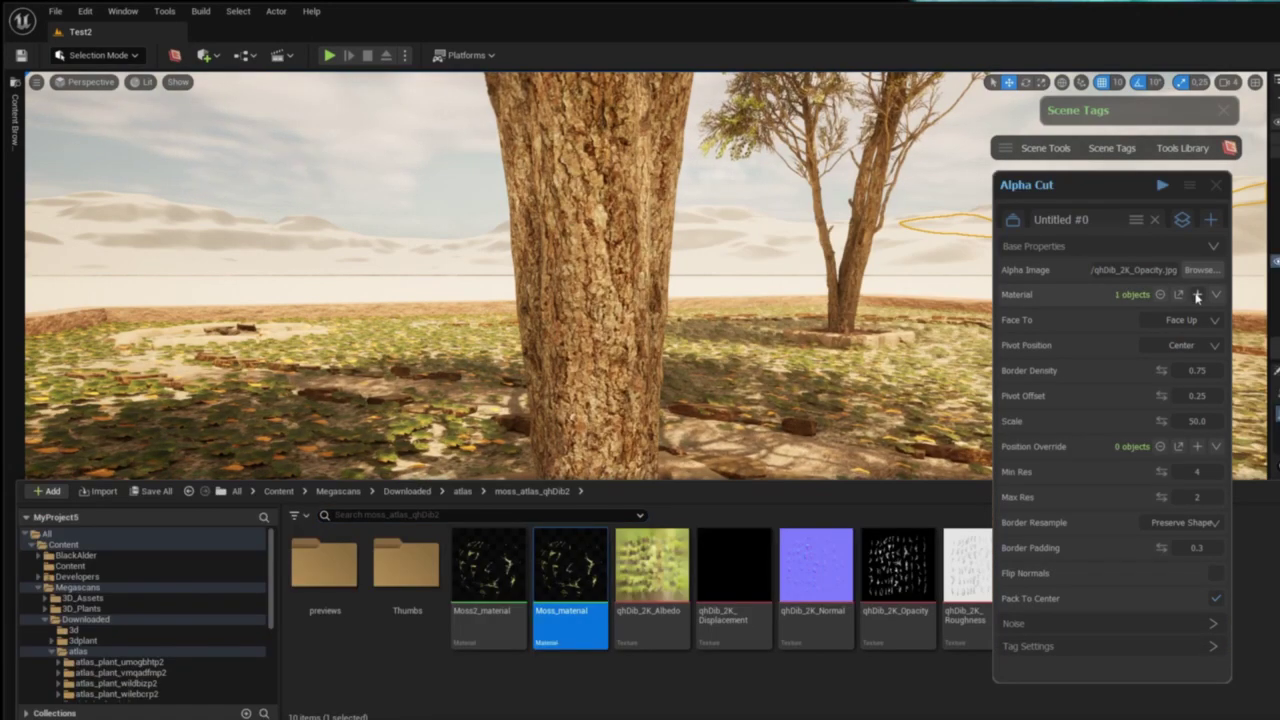
- Set Alpha Cut's Pivot Position to Bottom and Scale to 200, and select the generated moss meshes
left_click(1197, 345)
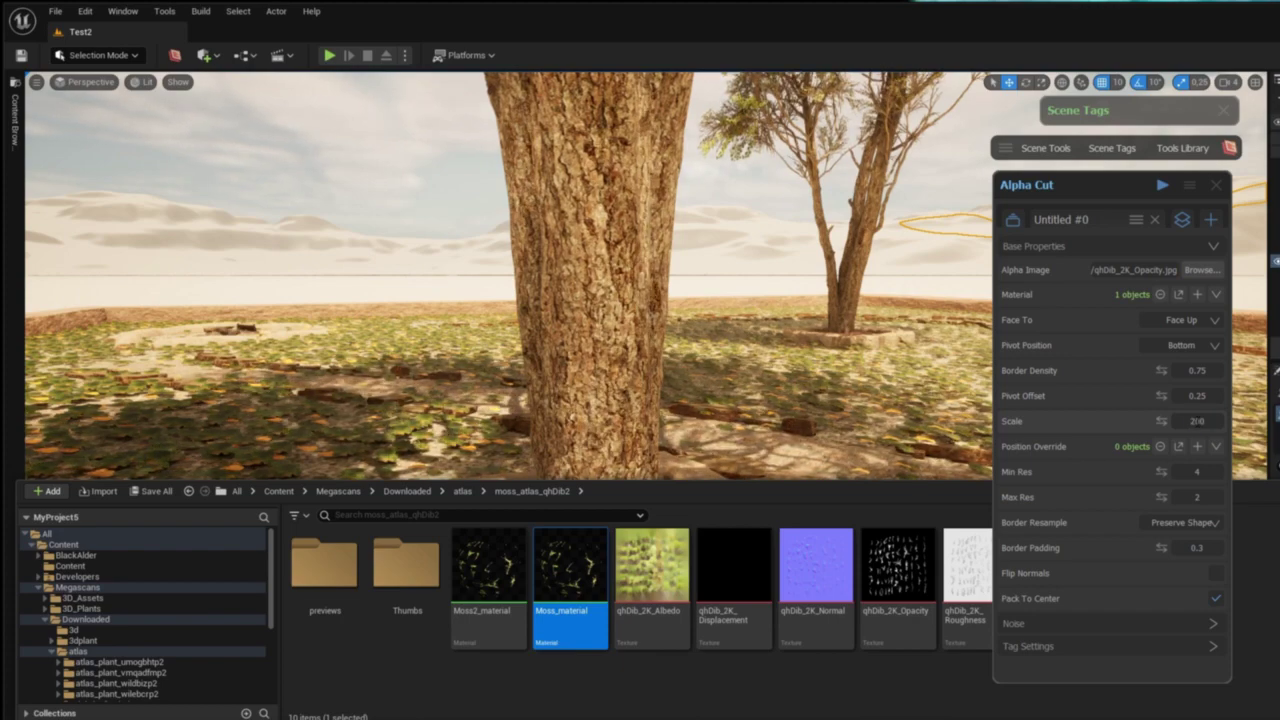
left_click(1136, 219)
left_click(1156, 236)
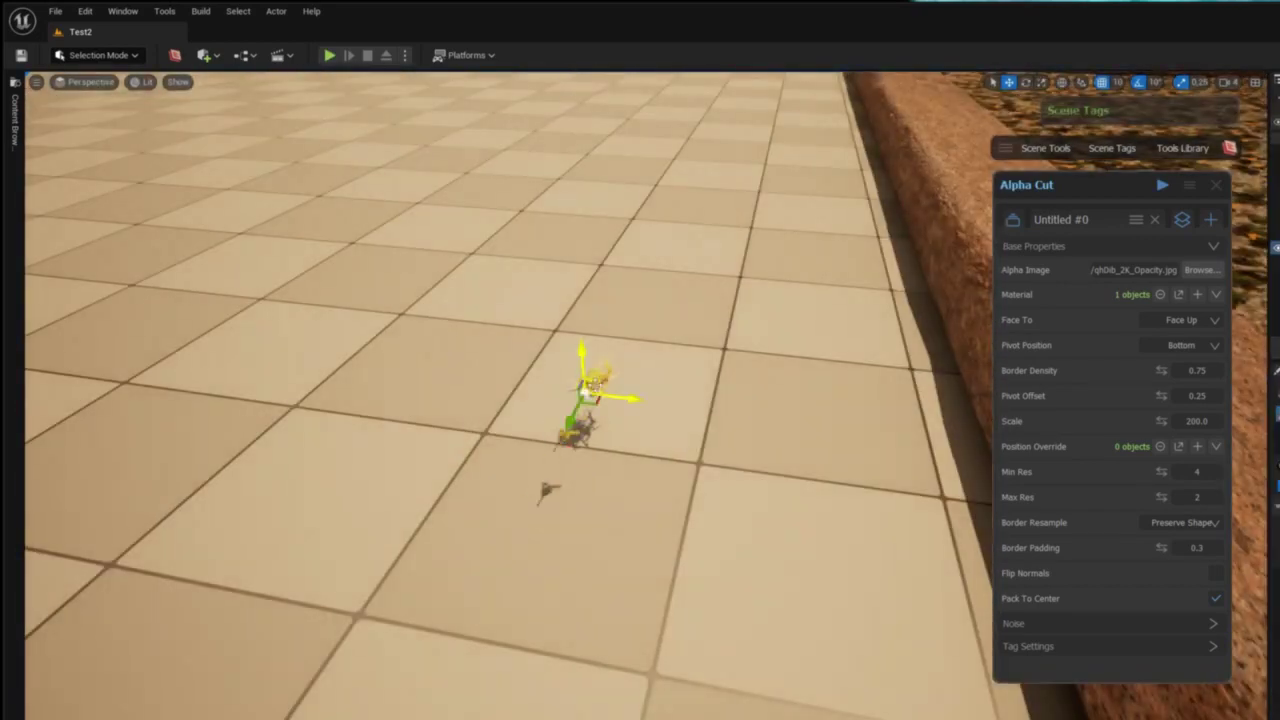
right_click_drag(600, 400, 650, 420)
left_click(1138, 220)
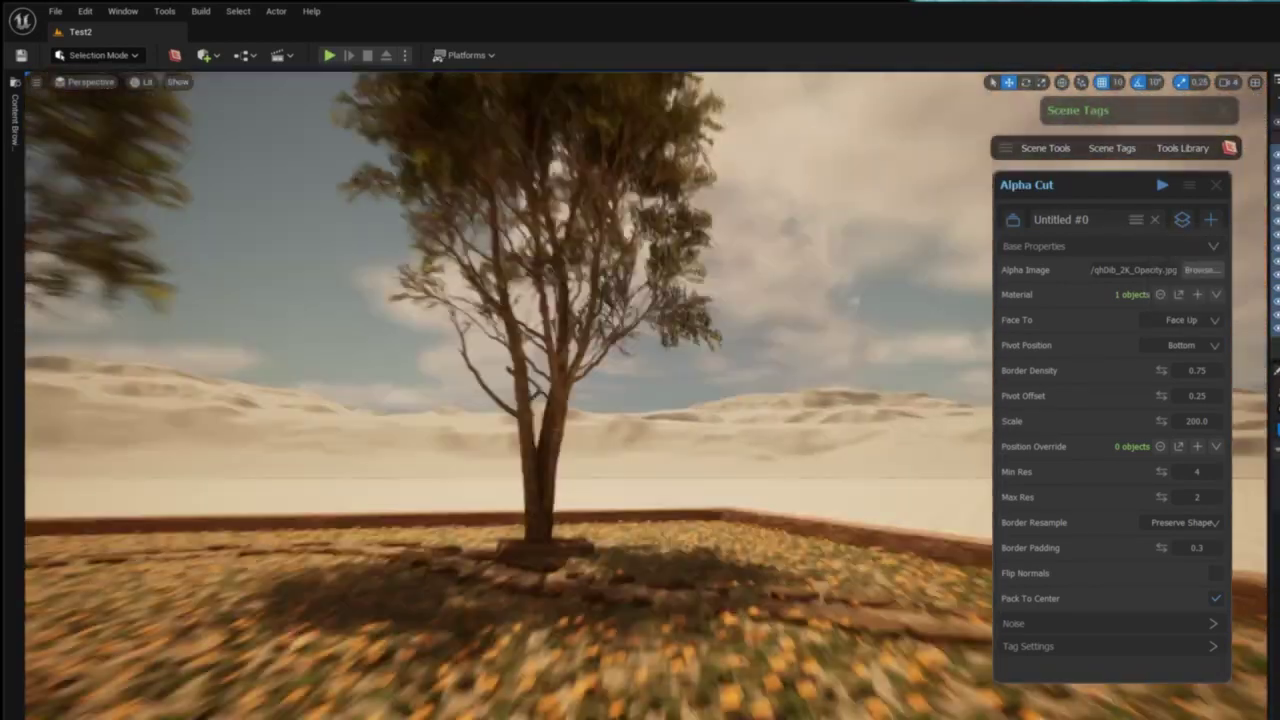
- Search the tools library for moss and open the Moss Buildup tool beside Alpha Cut
right_click_drag(600, 360, 640, 460)
left_click(1170, 150)
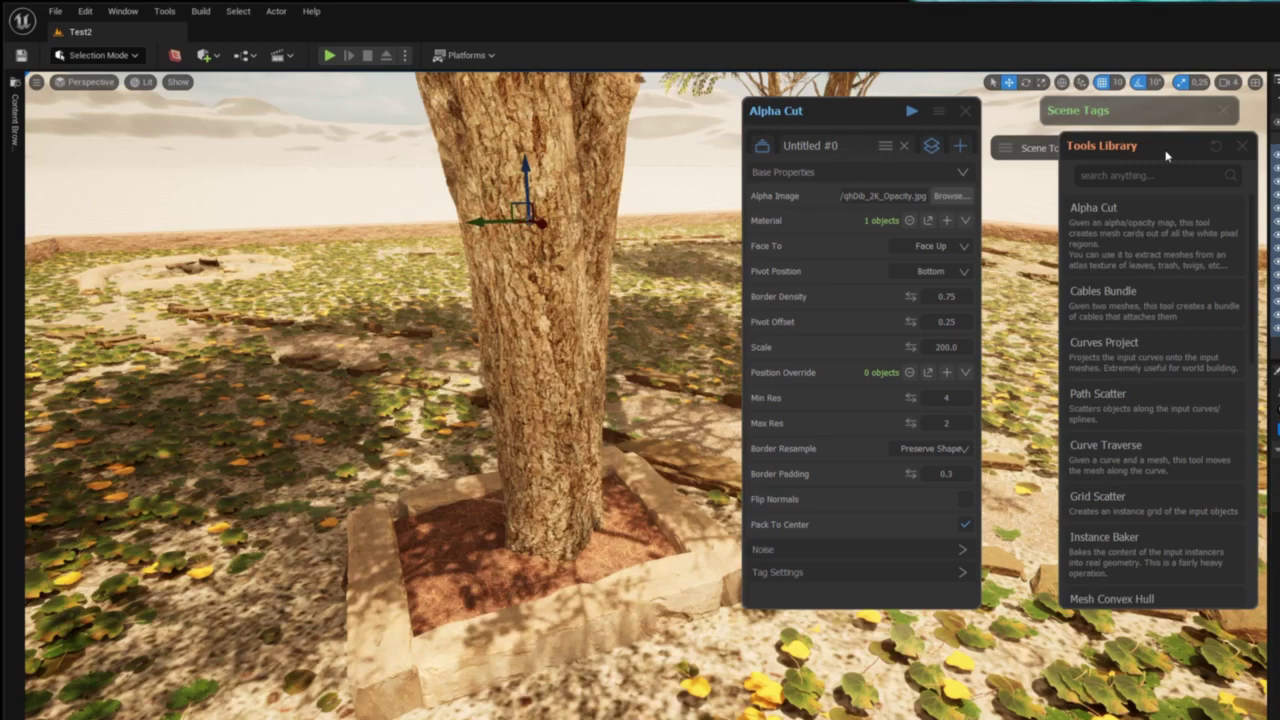
type("moss")
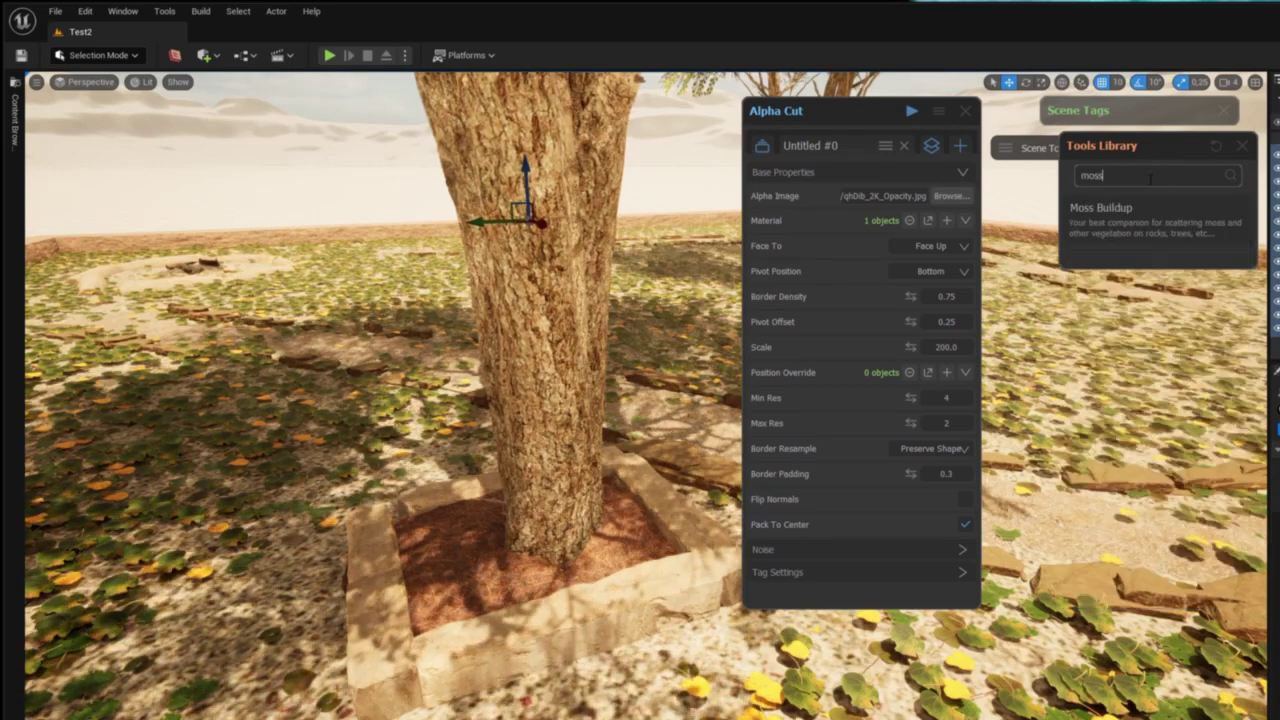
left_click(1090, 222)
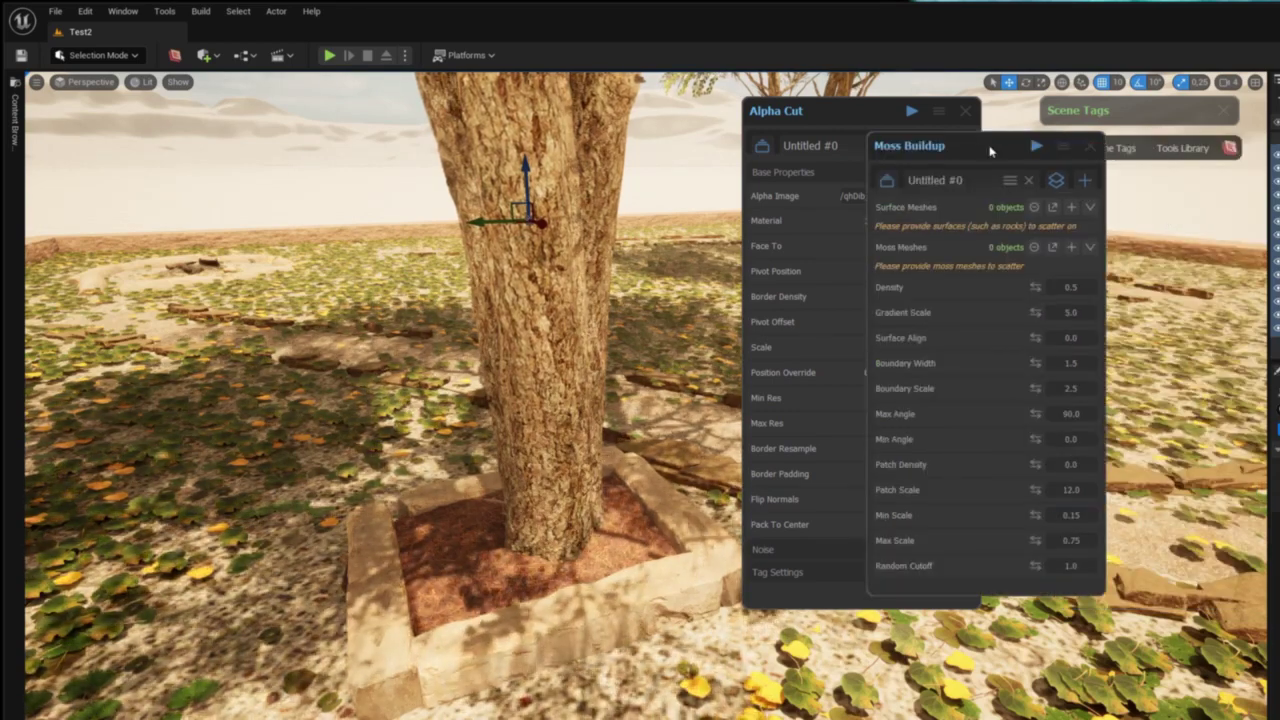
left_click_drag(979, 148, 1118, 193)
- Select the planter border objects stored in scene tag Tag #1 and add them to Moss Buildup's Surface Meshes
double_click(1117, 115)
left_click(1168, 203)
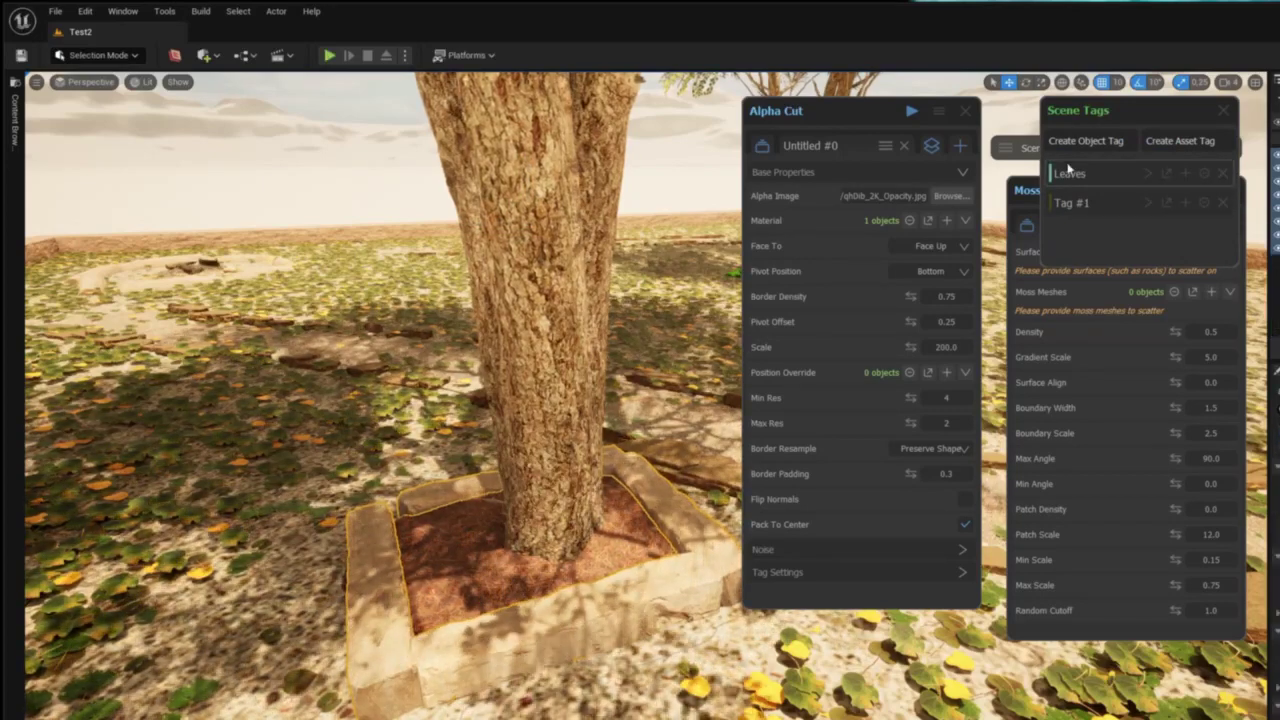
left_click(1086, 112)
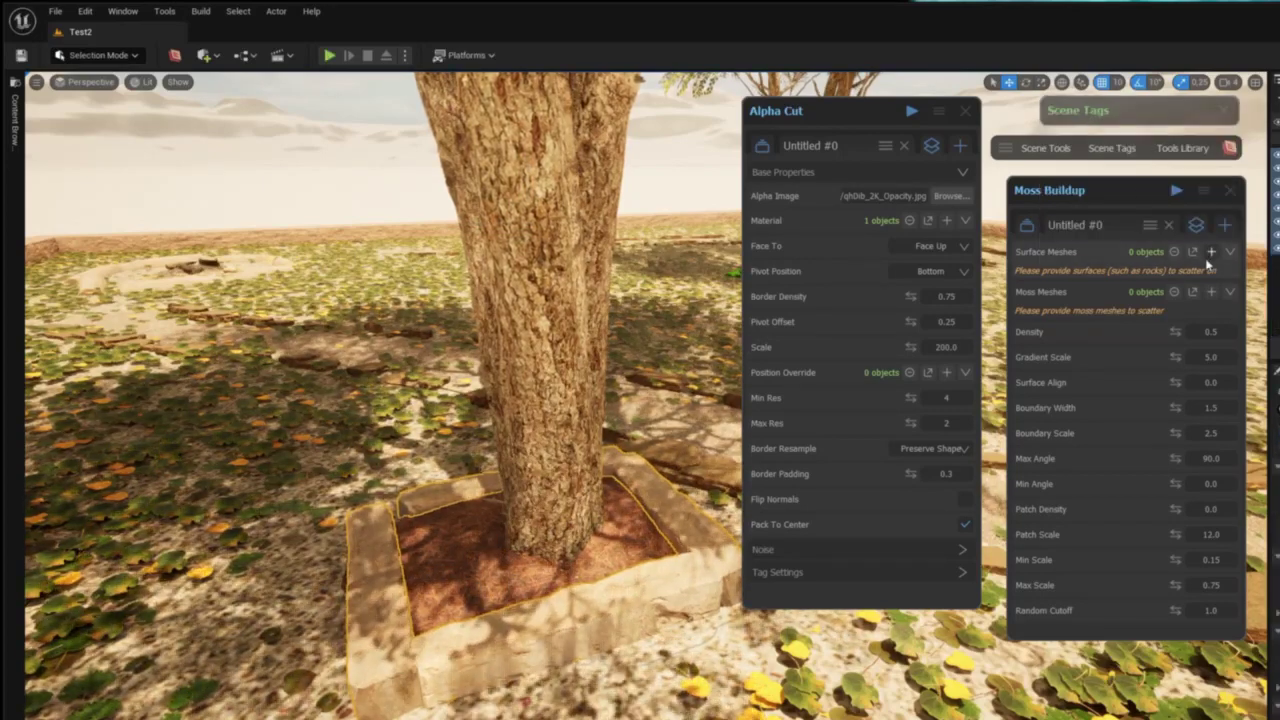
left_click(1210, 256)
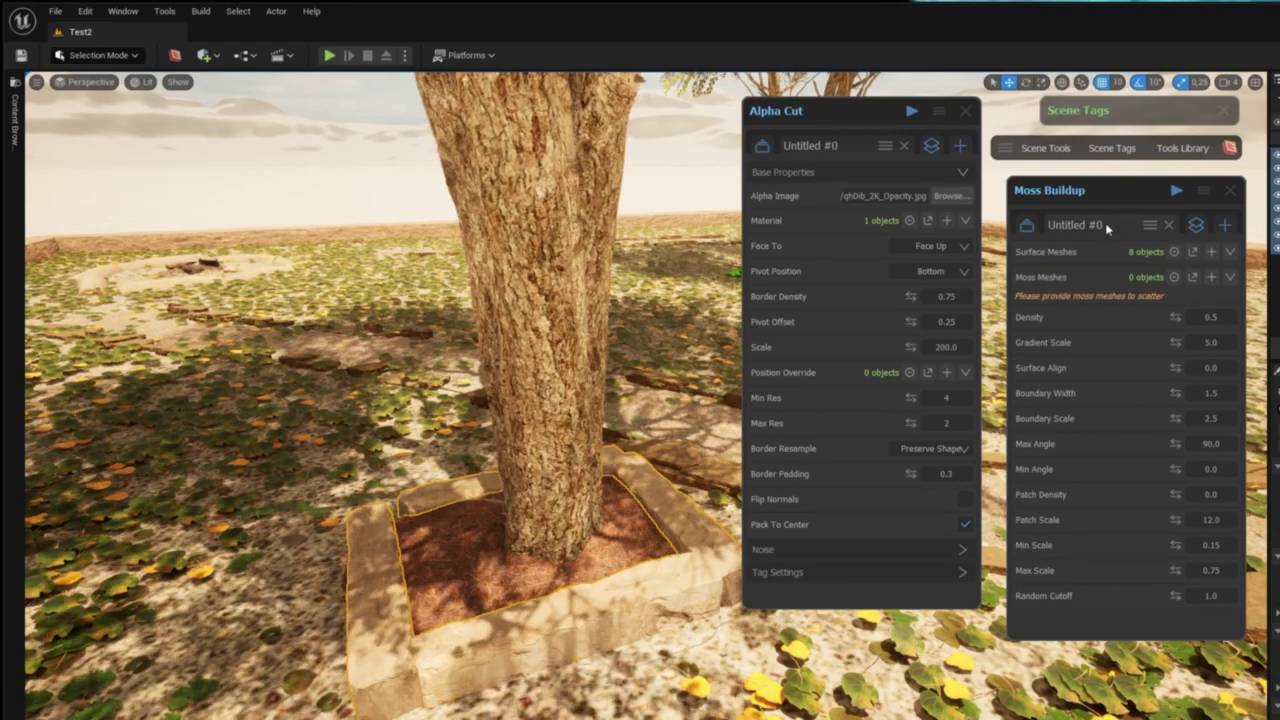
- Add the meshes generated by Alpha Cut to Moss Buildup's Moss Meshes and set Density to 0.9
left_click(899, 147)
left_click(924, 177)
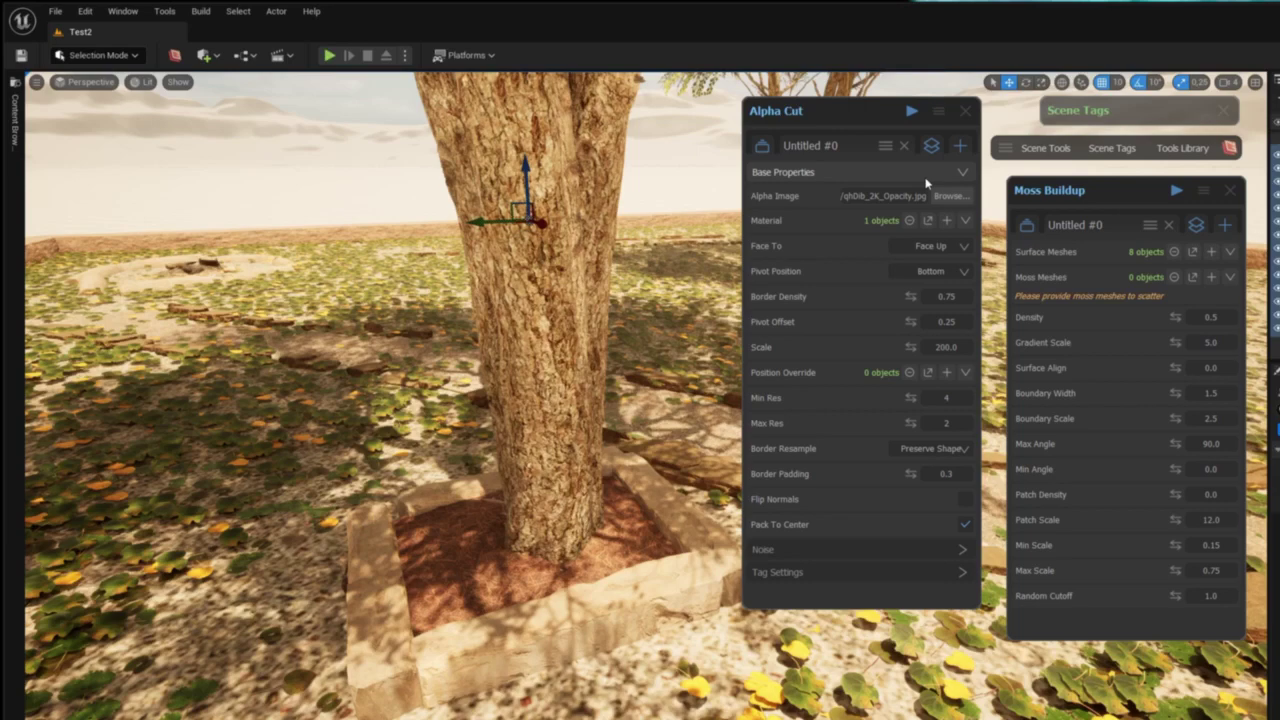
left_click(1211, 278)
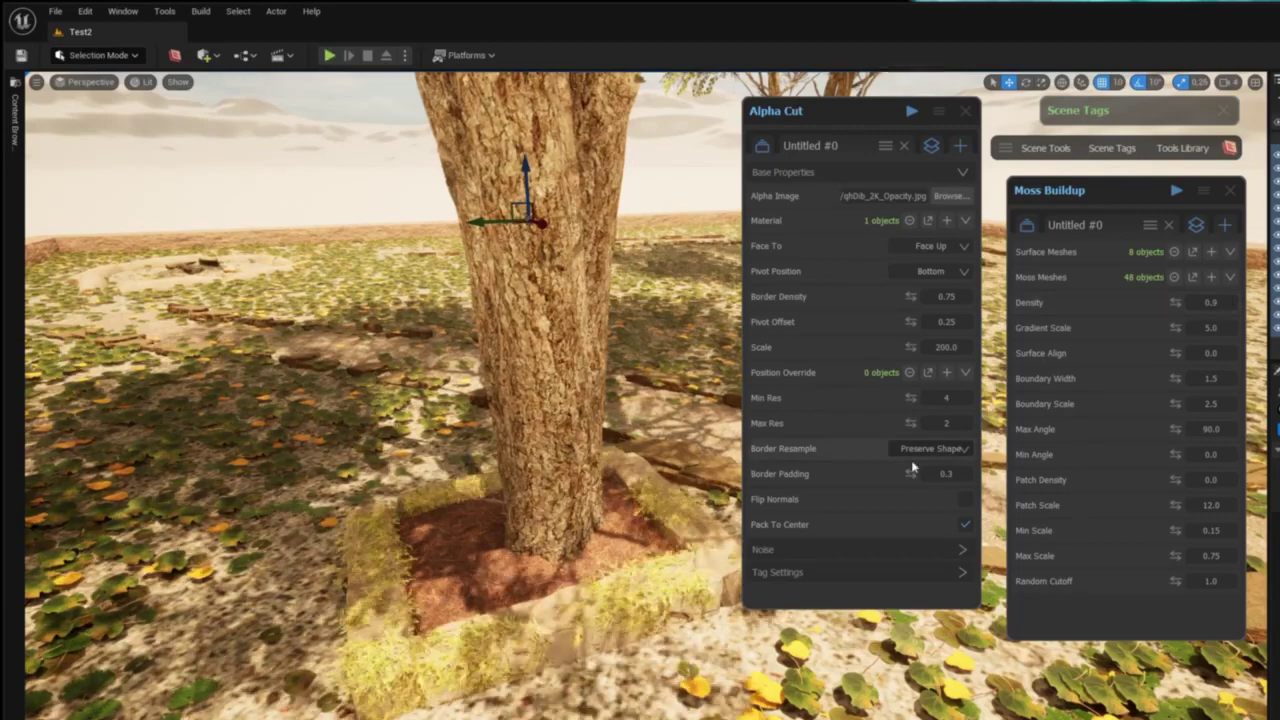
double_click(844, 120)
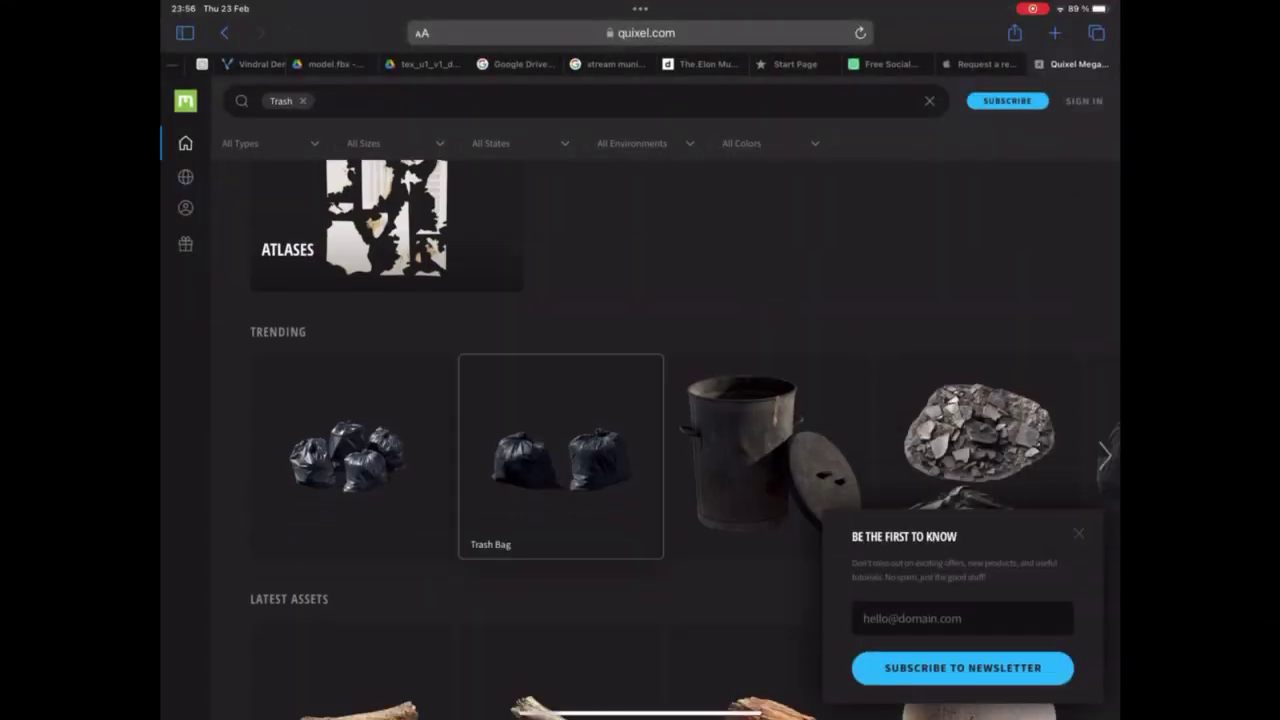
- Switch to the Quixel Megascans website, examine the Trash Bag asset from the Trash search and close its preview
left_click(561, 456)
left_click(1079, 533)
left_click(921, 188)
left_click(195, 34)
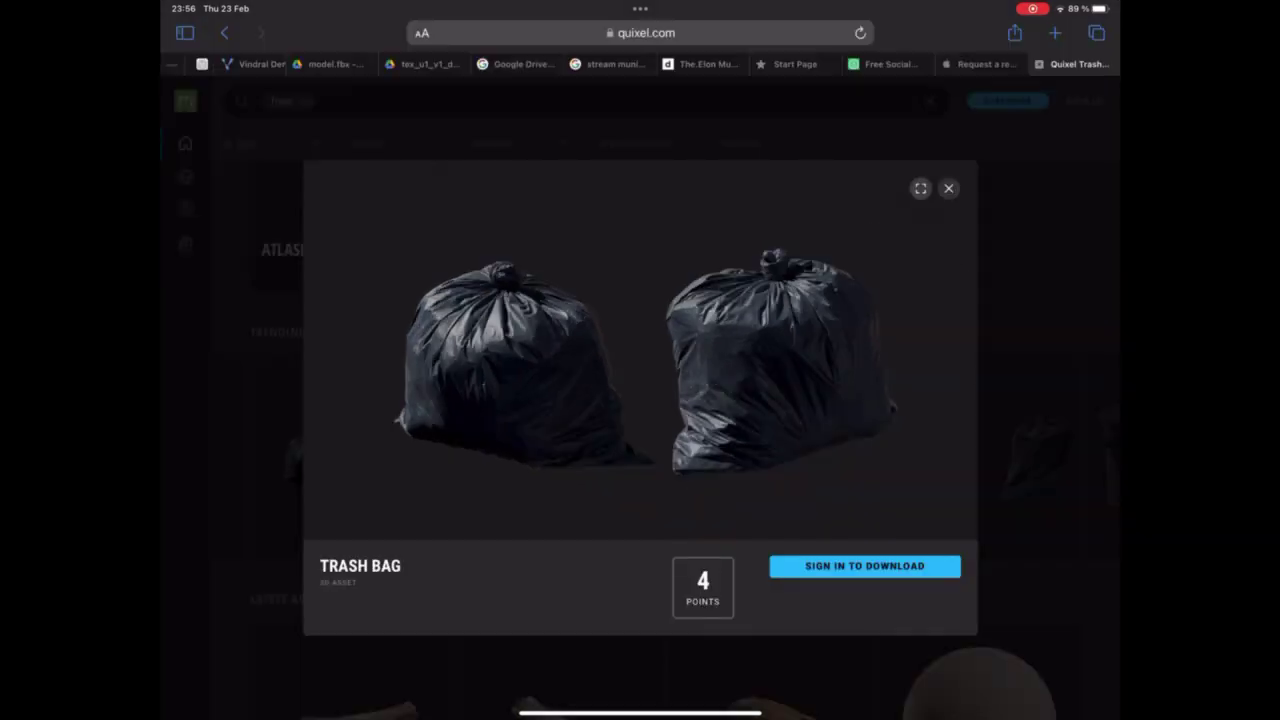
left_click(949, 188)
- Replace the Trash search on the Quixel website with a search for Canister
left_click(930, 101)
left_click(475, 101)
type("Canister")
key("Return")
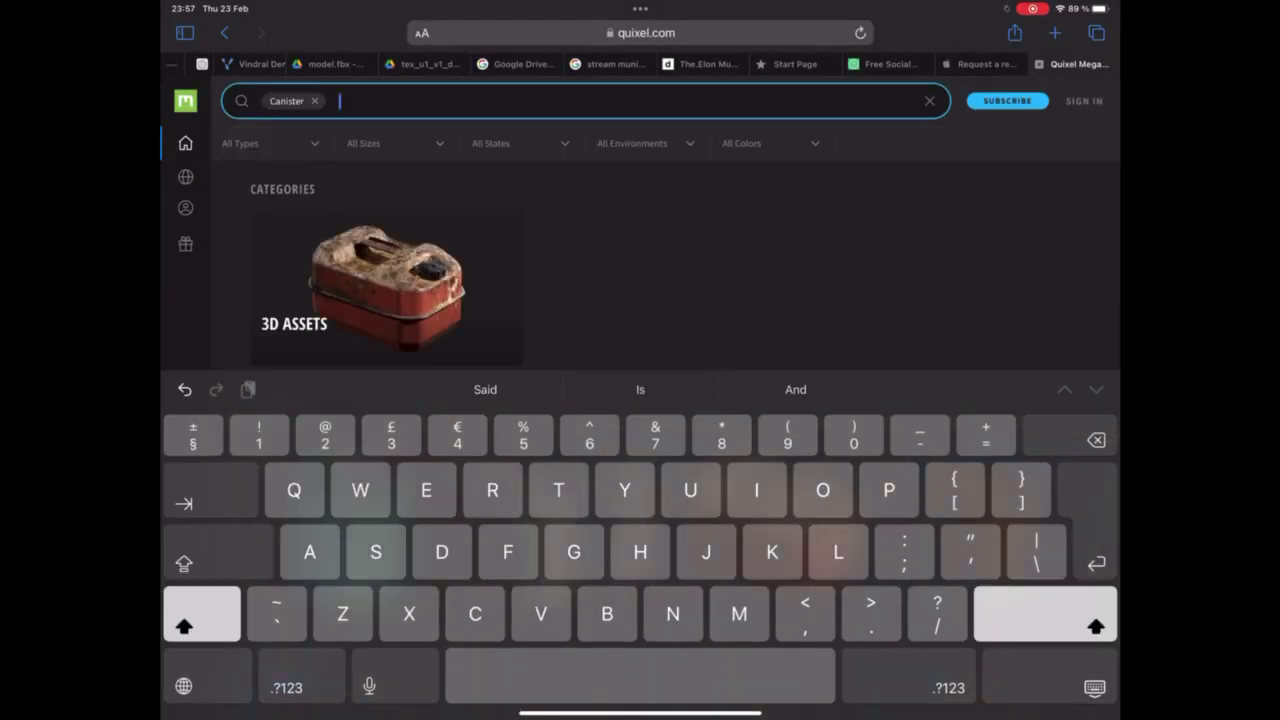
- Open the 3D Assets category of the Canister search on the Quixel website
left_click(387, 289)
left_click(387, 289)
left_click(386, 288)
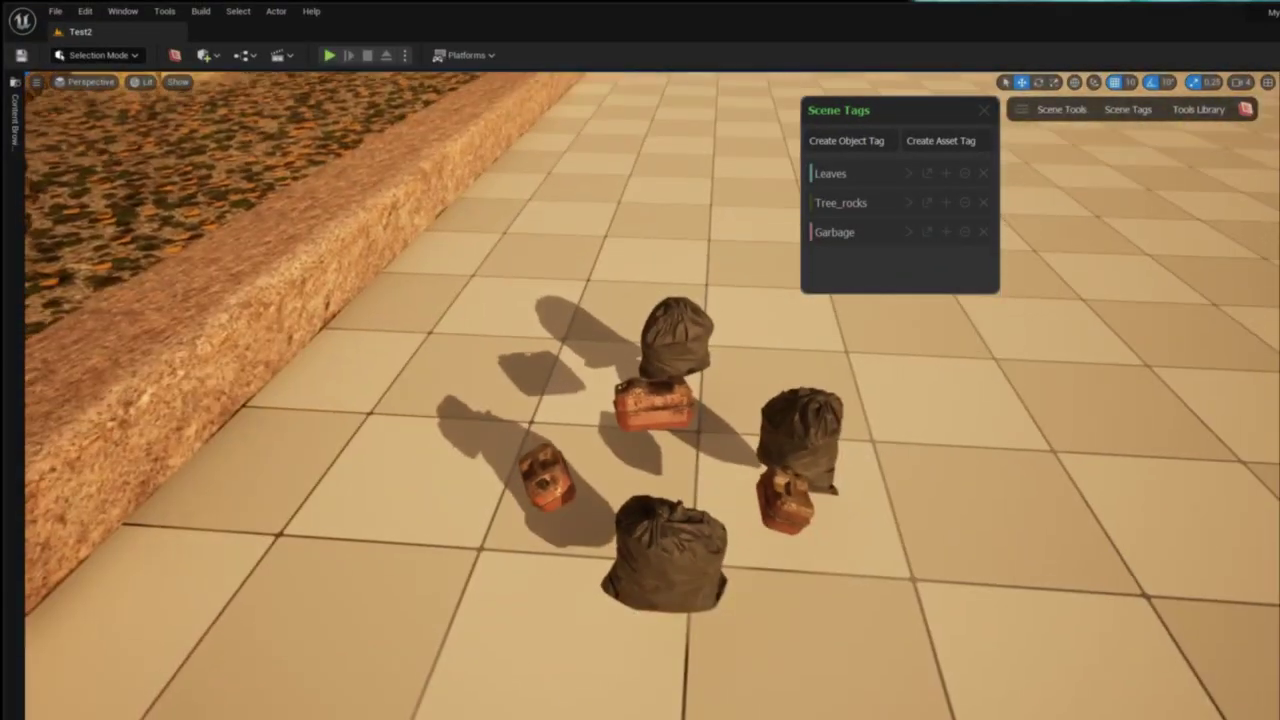
- Switch to Unreal Engine and move the group of trash bags and canisters over the mossy rock mound in the leaf-covered bed
right_click_drag(968, 400, 892, 345)
key("s")
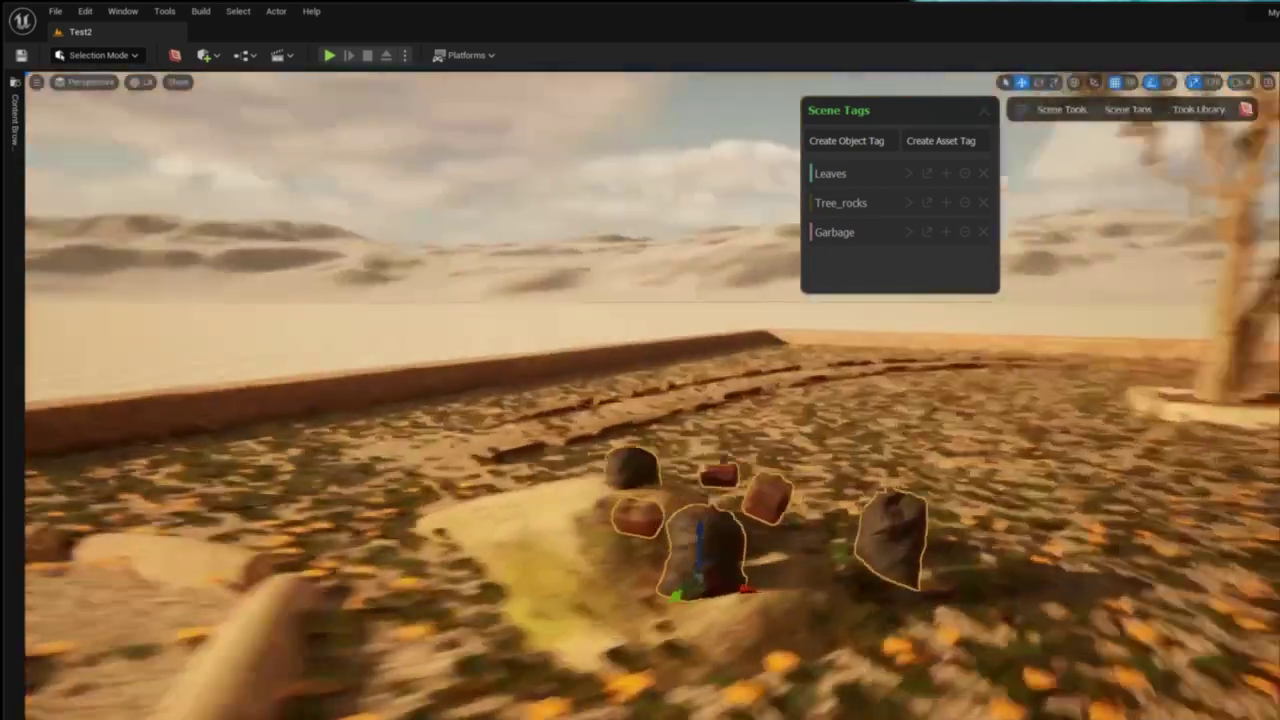
right_click_drag(565, 563, 608, 606)
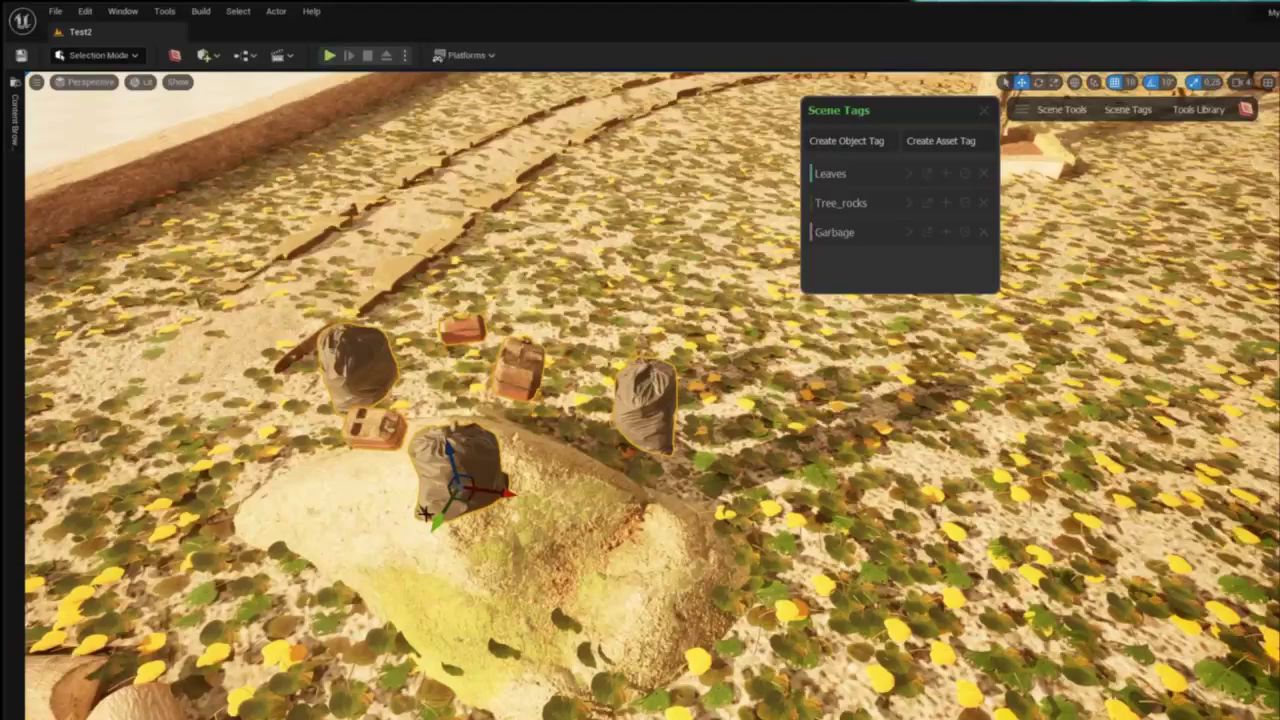
left_click_drag(427, 515, 391, 566)
right_click_drag(391, 566, 449, 537)
- Spread two of the trash bags farther apart over the mound and reposition the canister between them
left_click(604, 478)
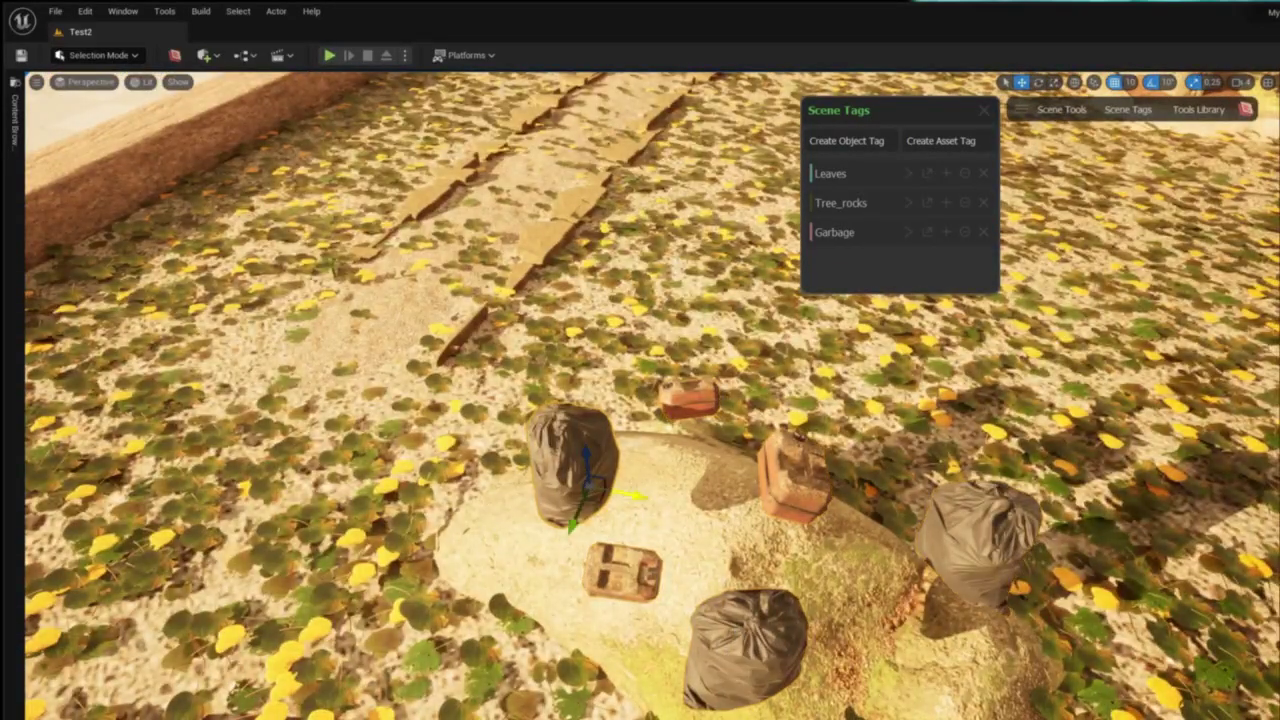
left_click_drag(618, 496, 571, 493)
left_click(978, 540)
left_click_drag(977, 557, 1000, 700)
left_click(790, 482)
left_click_drag(779, 534, 775, 551)
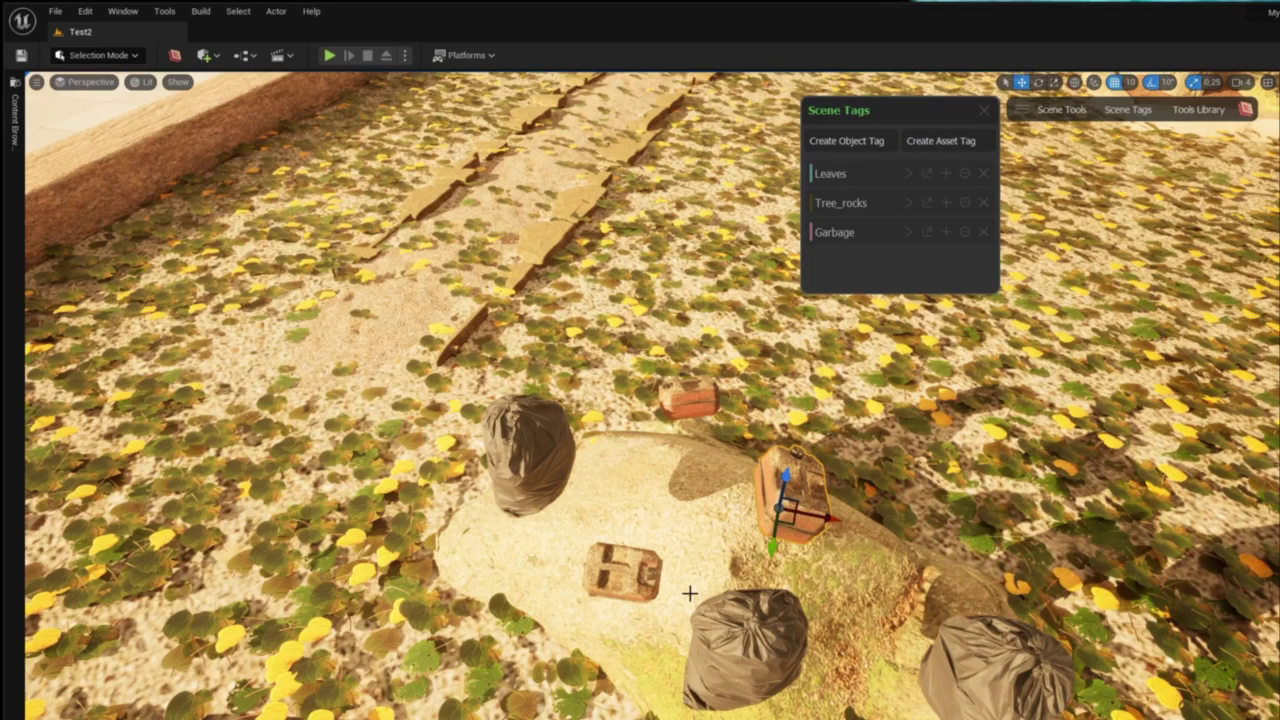
- Find the Object Projection tool by searching for snap, and add the mossy rock mound as its Projection Surface
right_click_drag(688, 591, 790, 605)
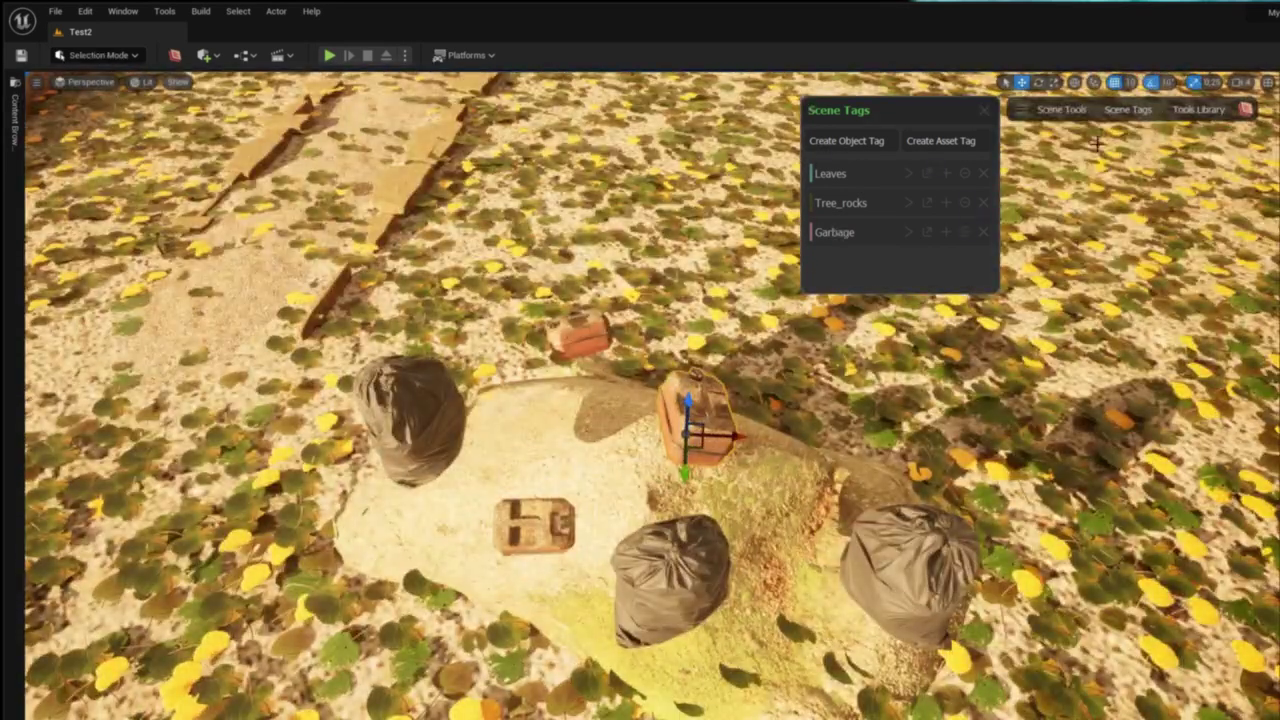
left_click(1205, 110)
type("snap")
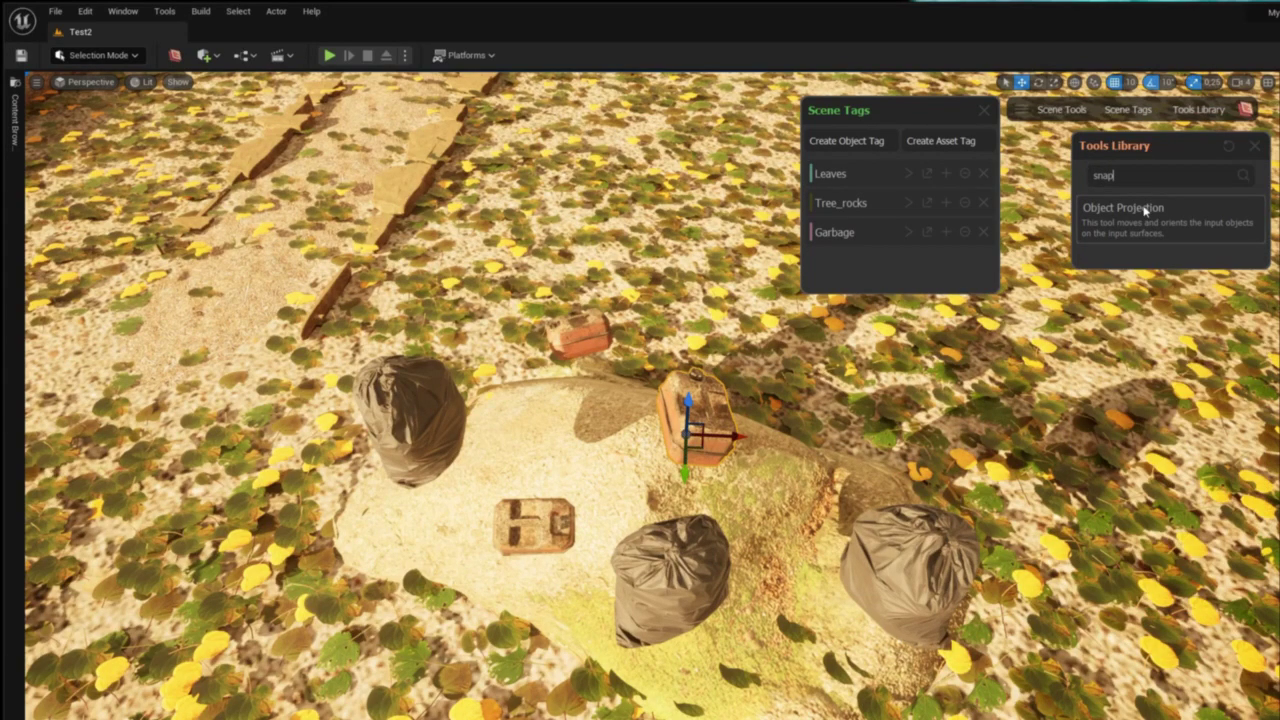
left_click(1144, 208)
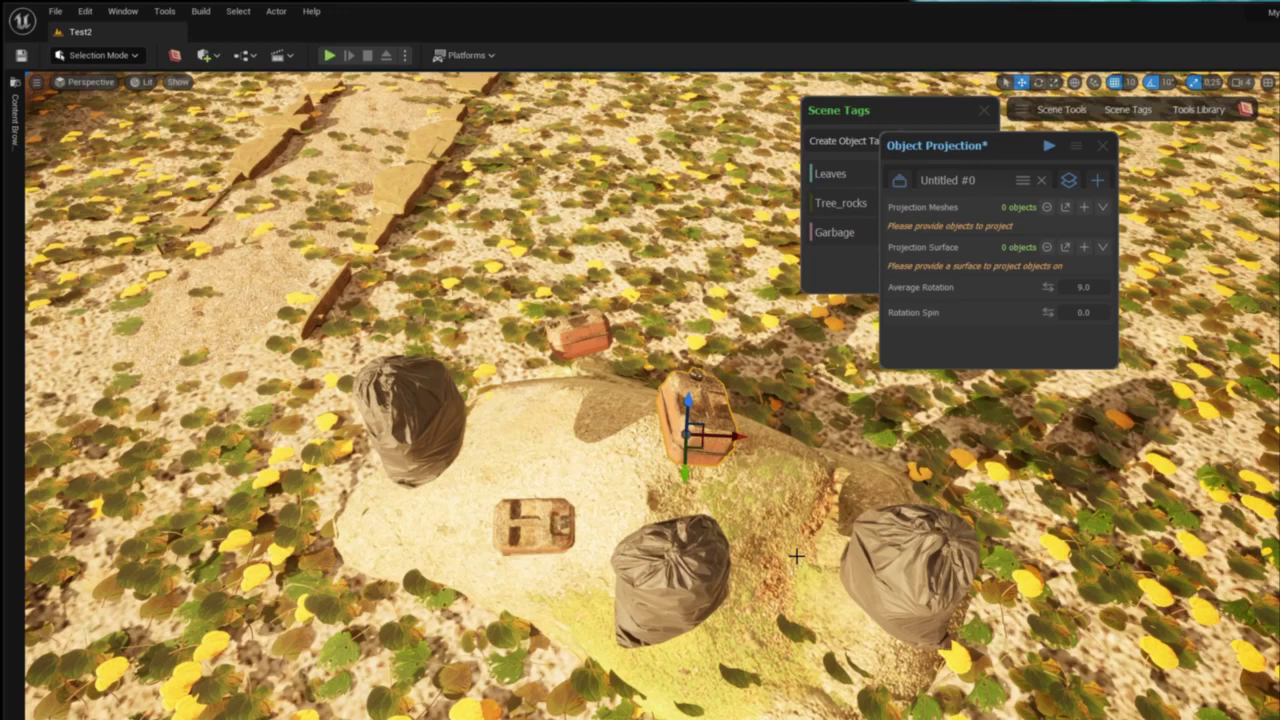
left_click(791, 523)
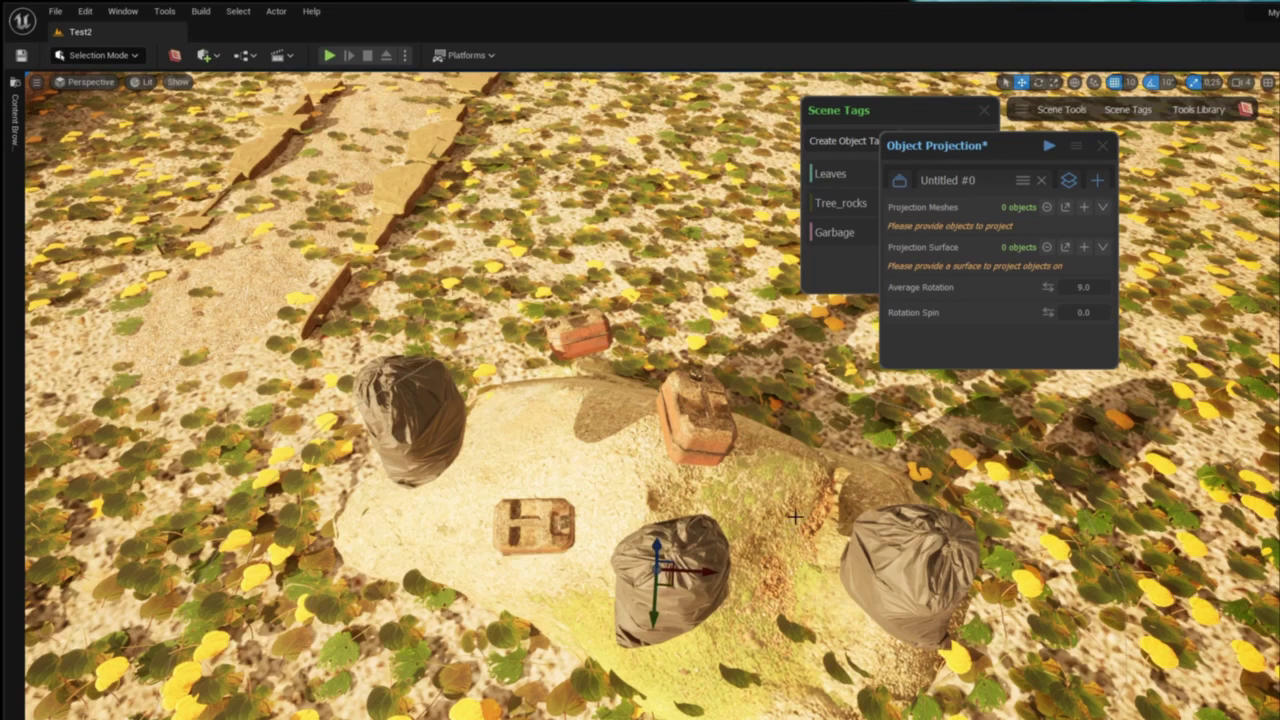
left_click(1083, 248)
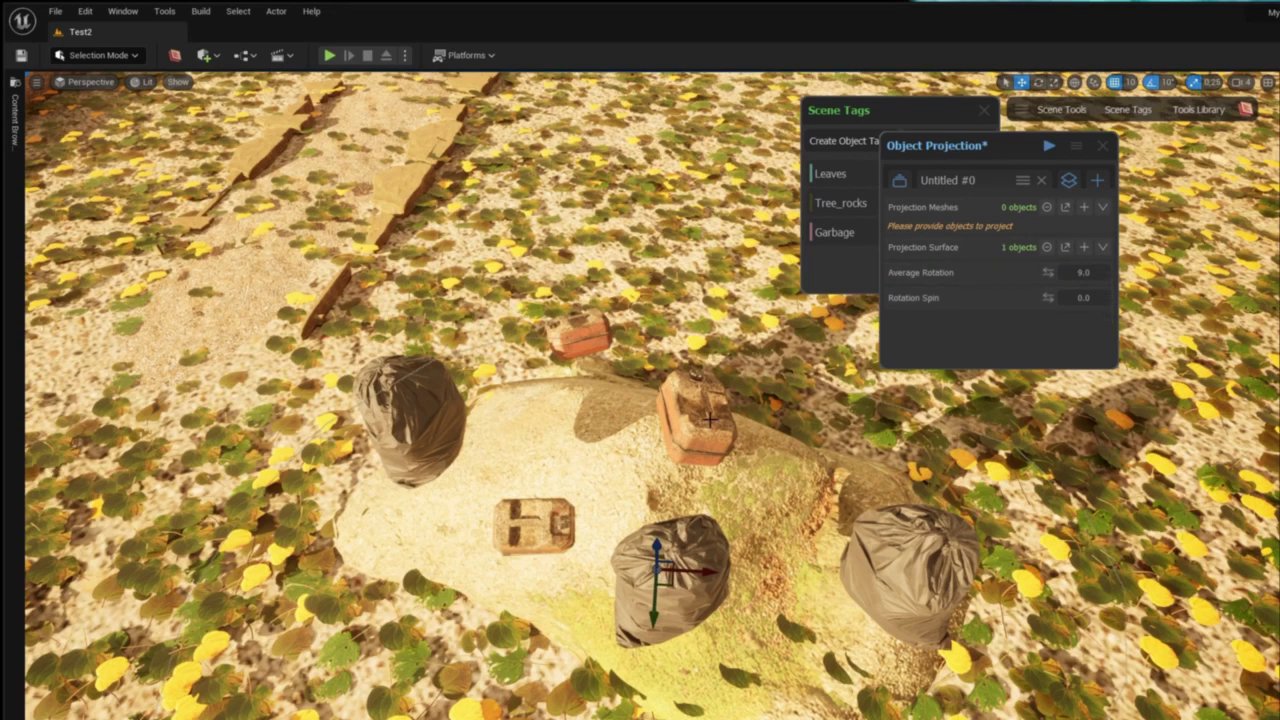
- Select the objects in the Garbage scene tag, add them to Projection Meshes and run Object Projection
left_click_drag(886, 145, 1091, 145)
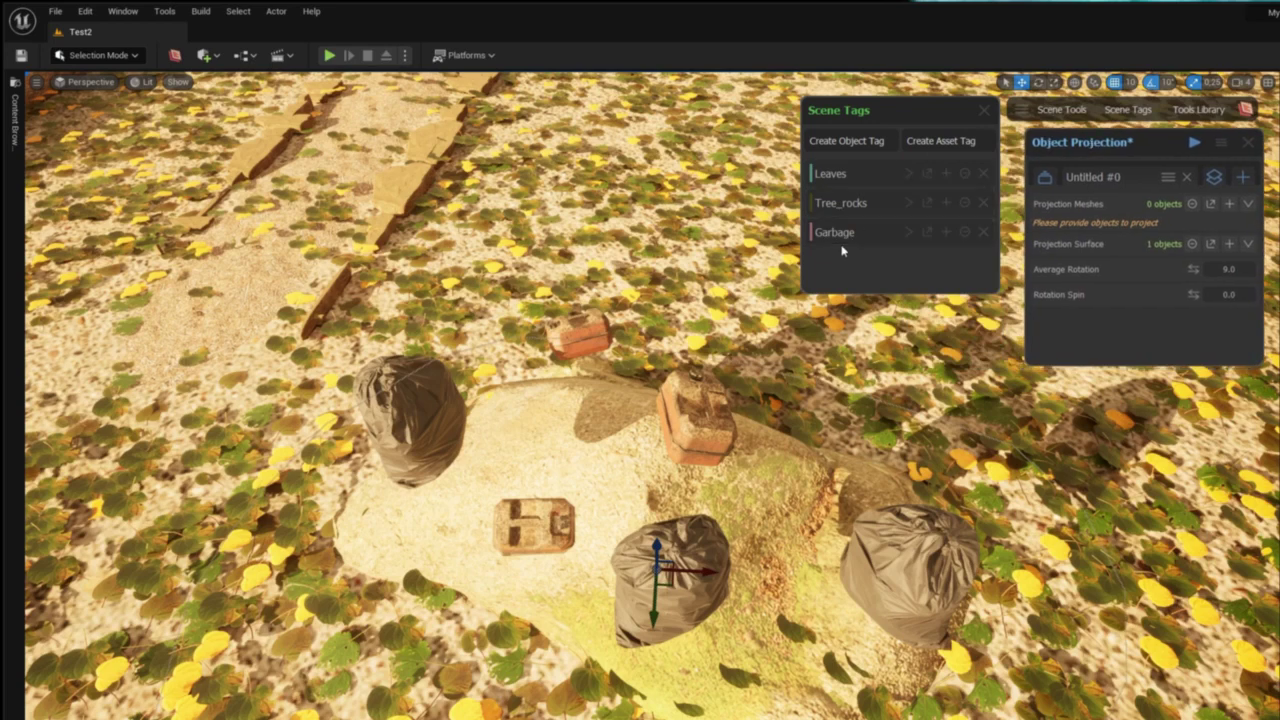
left_click(927, 232)
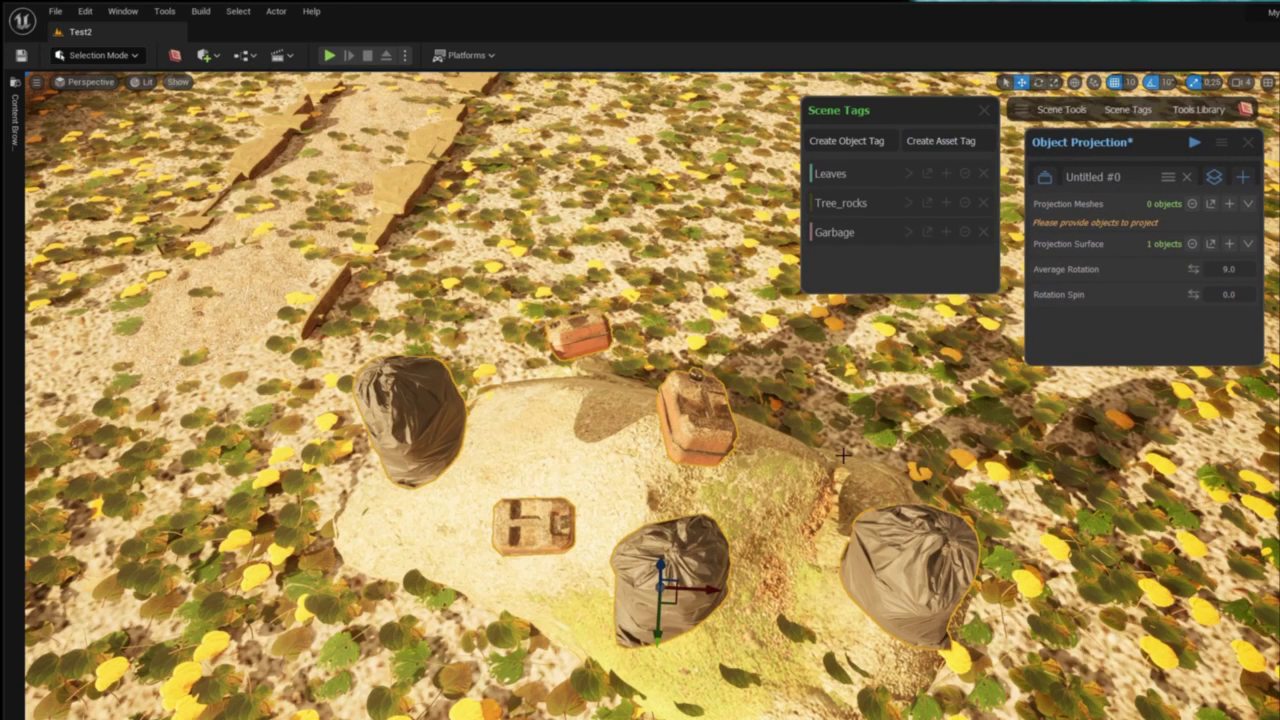
left_click(1230, 205)
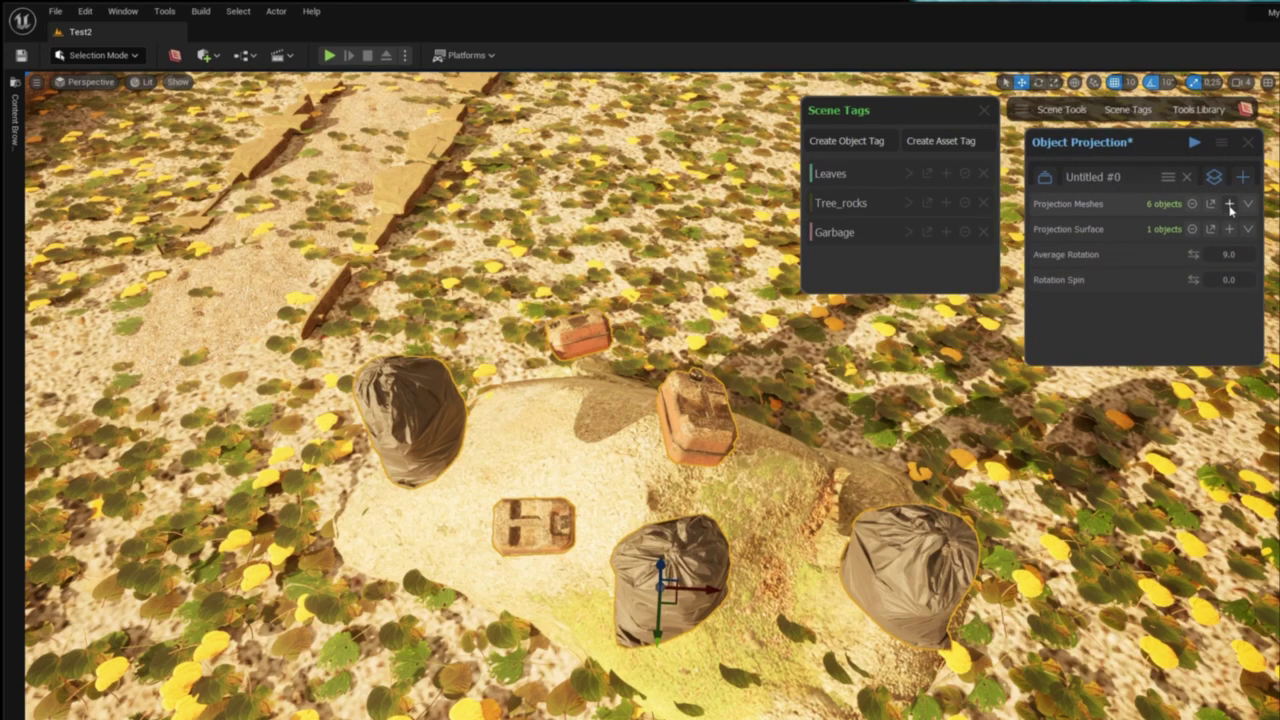
left_click(1193, 145)
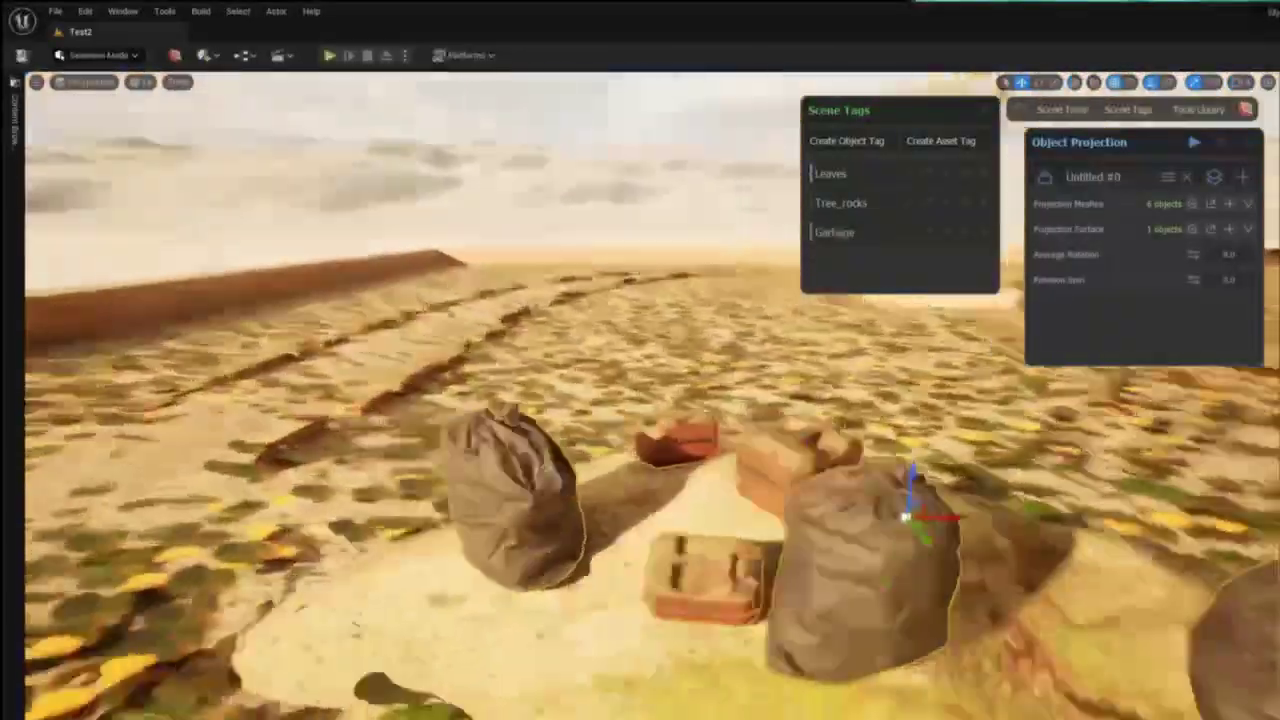
- Shift the projected garbage props together across the mound, and reposition the trash bags and two canisters individually along its surface
right_click_drag(714, 600, 770, 680)
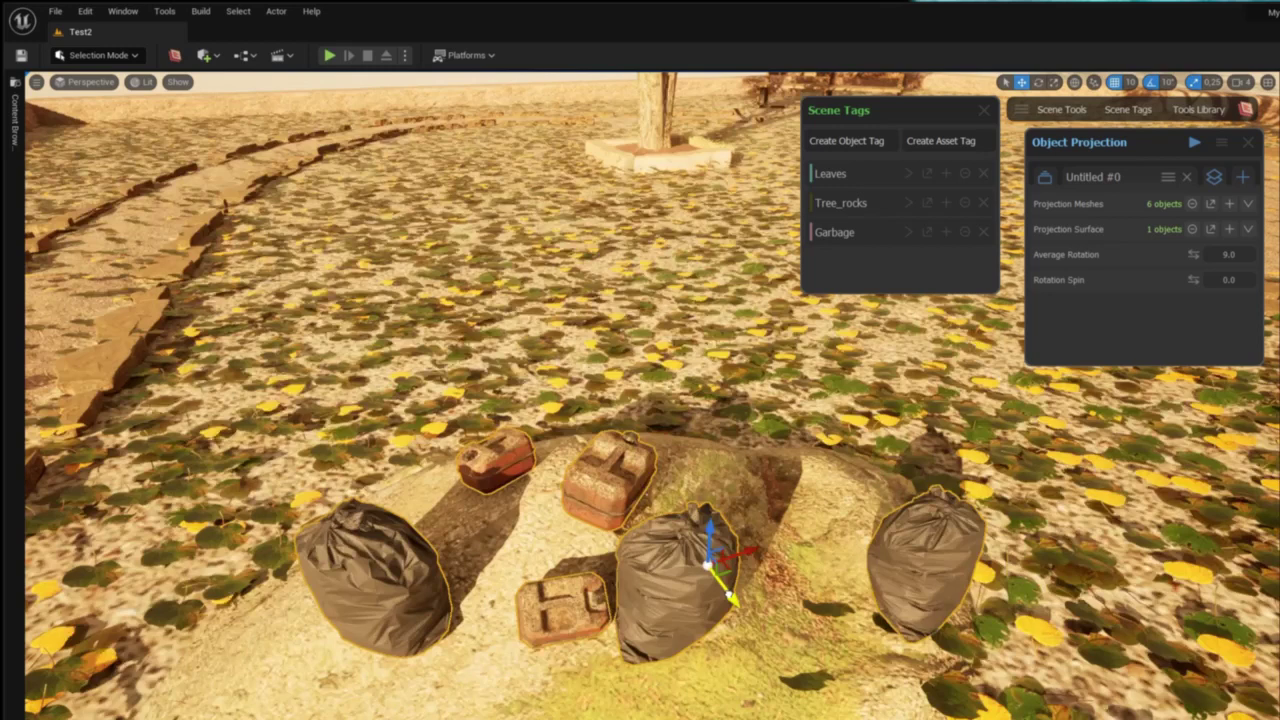
left_click_drag(731, 601, 770, 619)
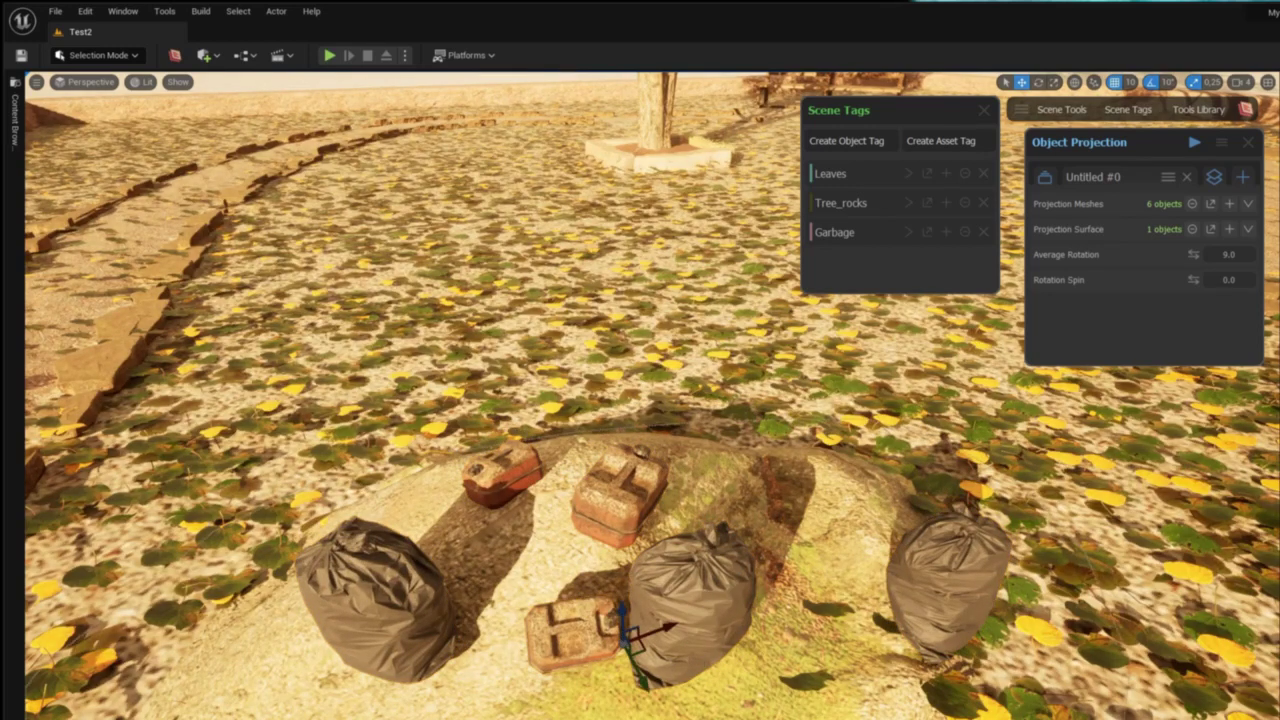
left_click(713, 673)
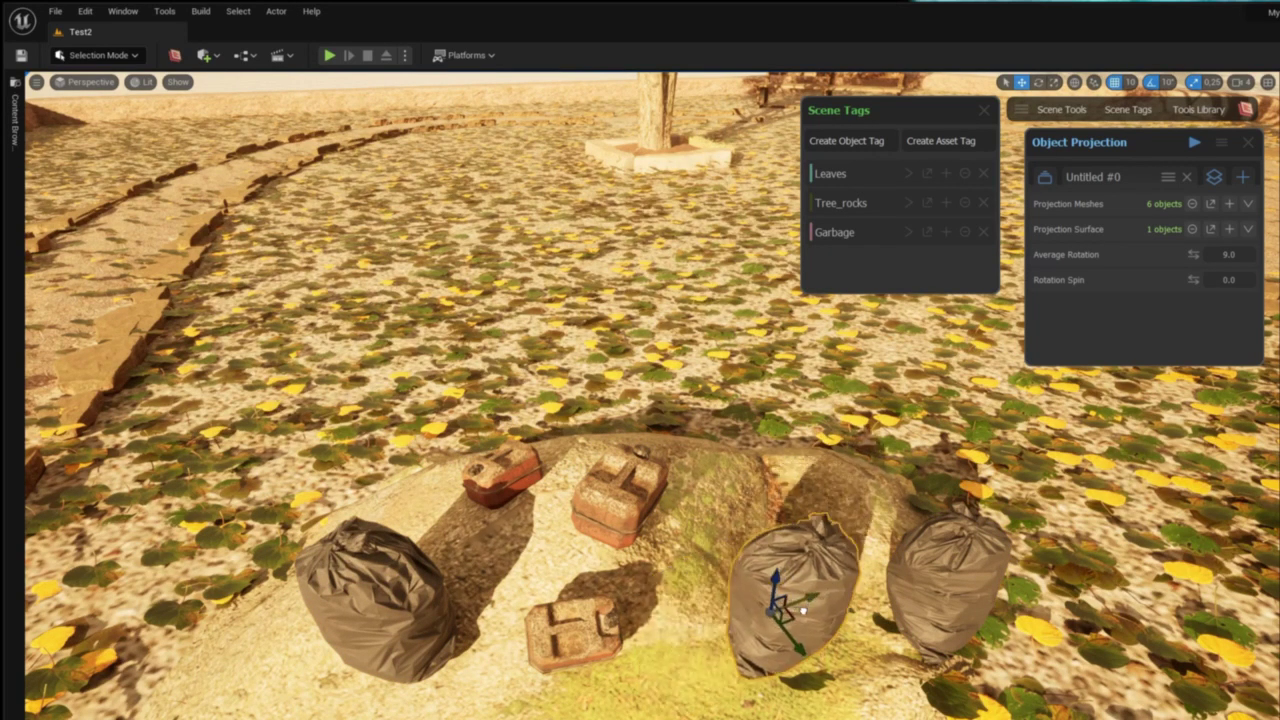
left_click(955, 588)
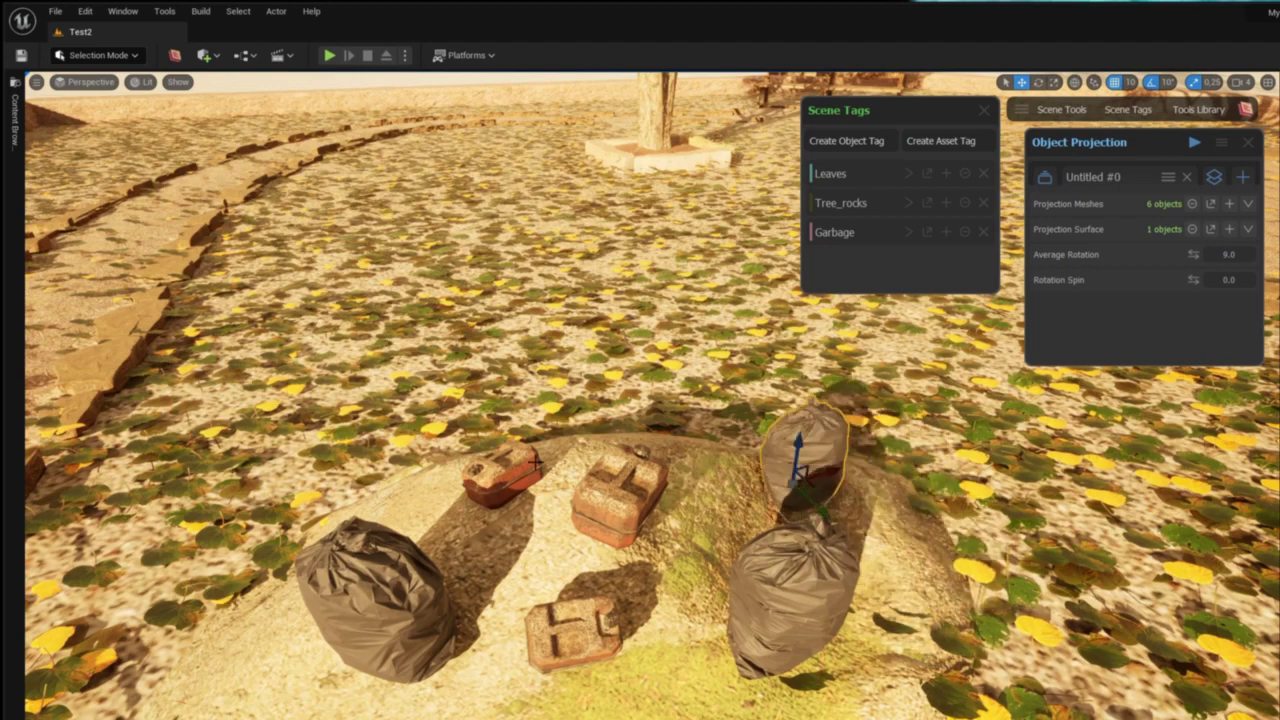
left_click(398, 590)
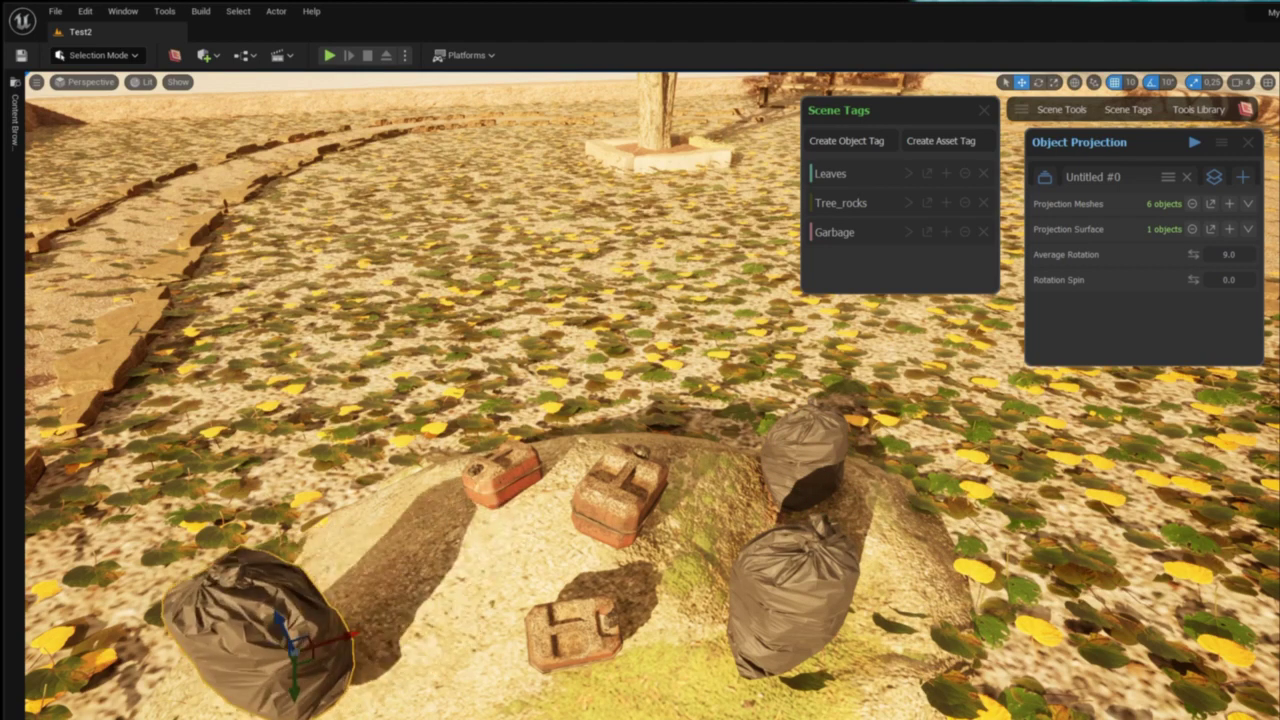
left_click(500, 474)
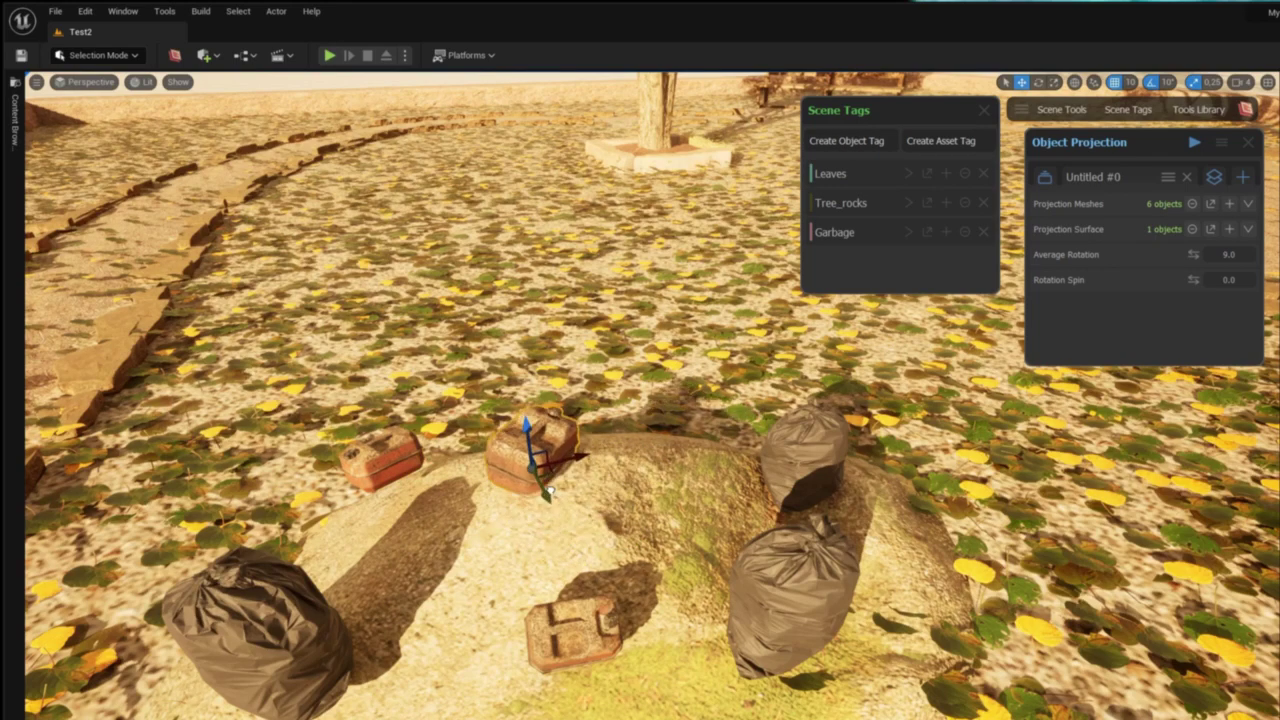
right_click_drag(705, 585, 729, 563)
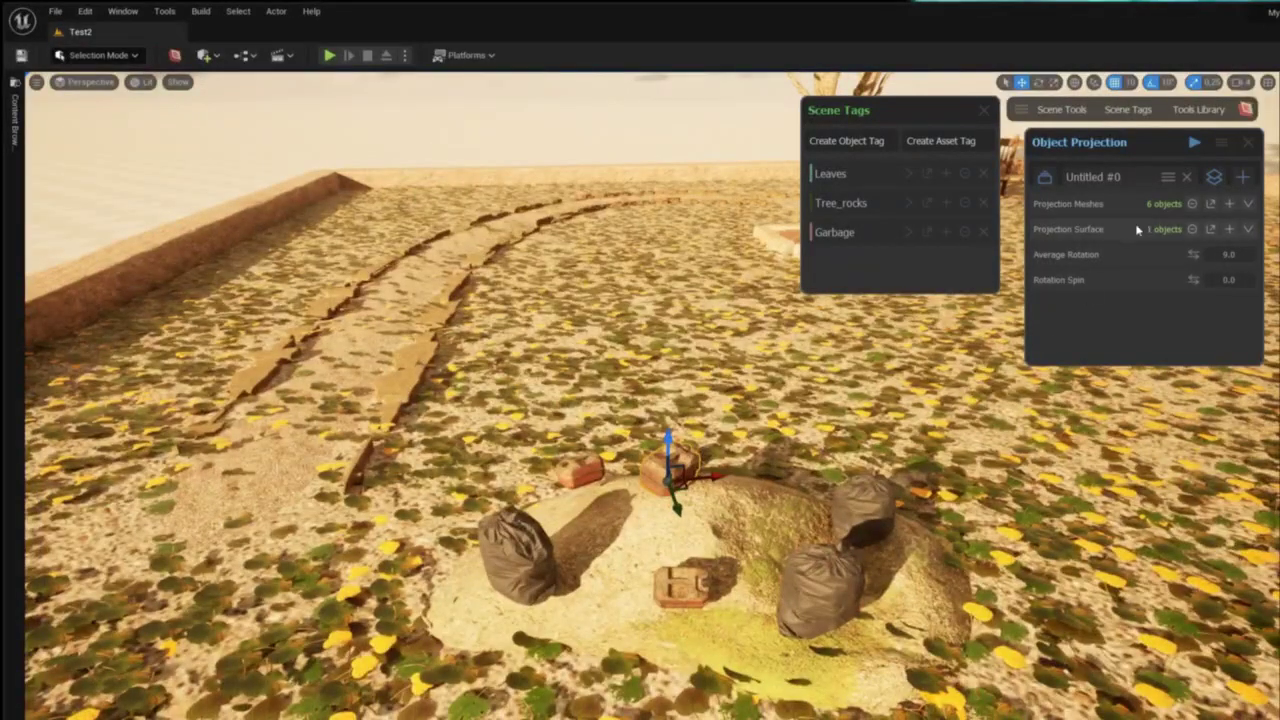